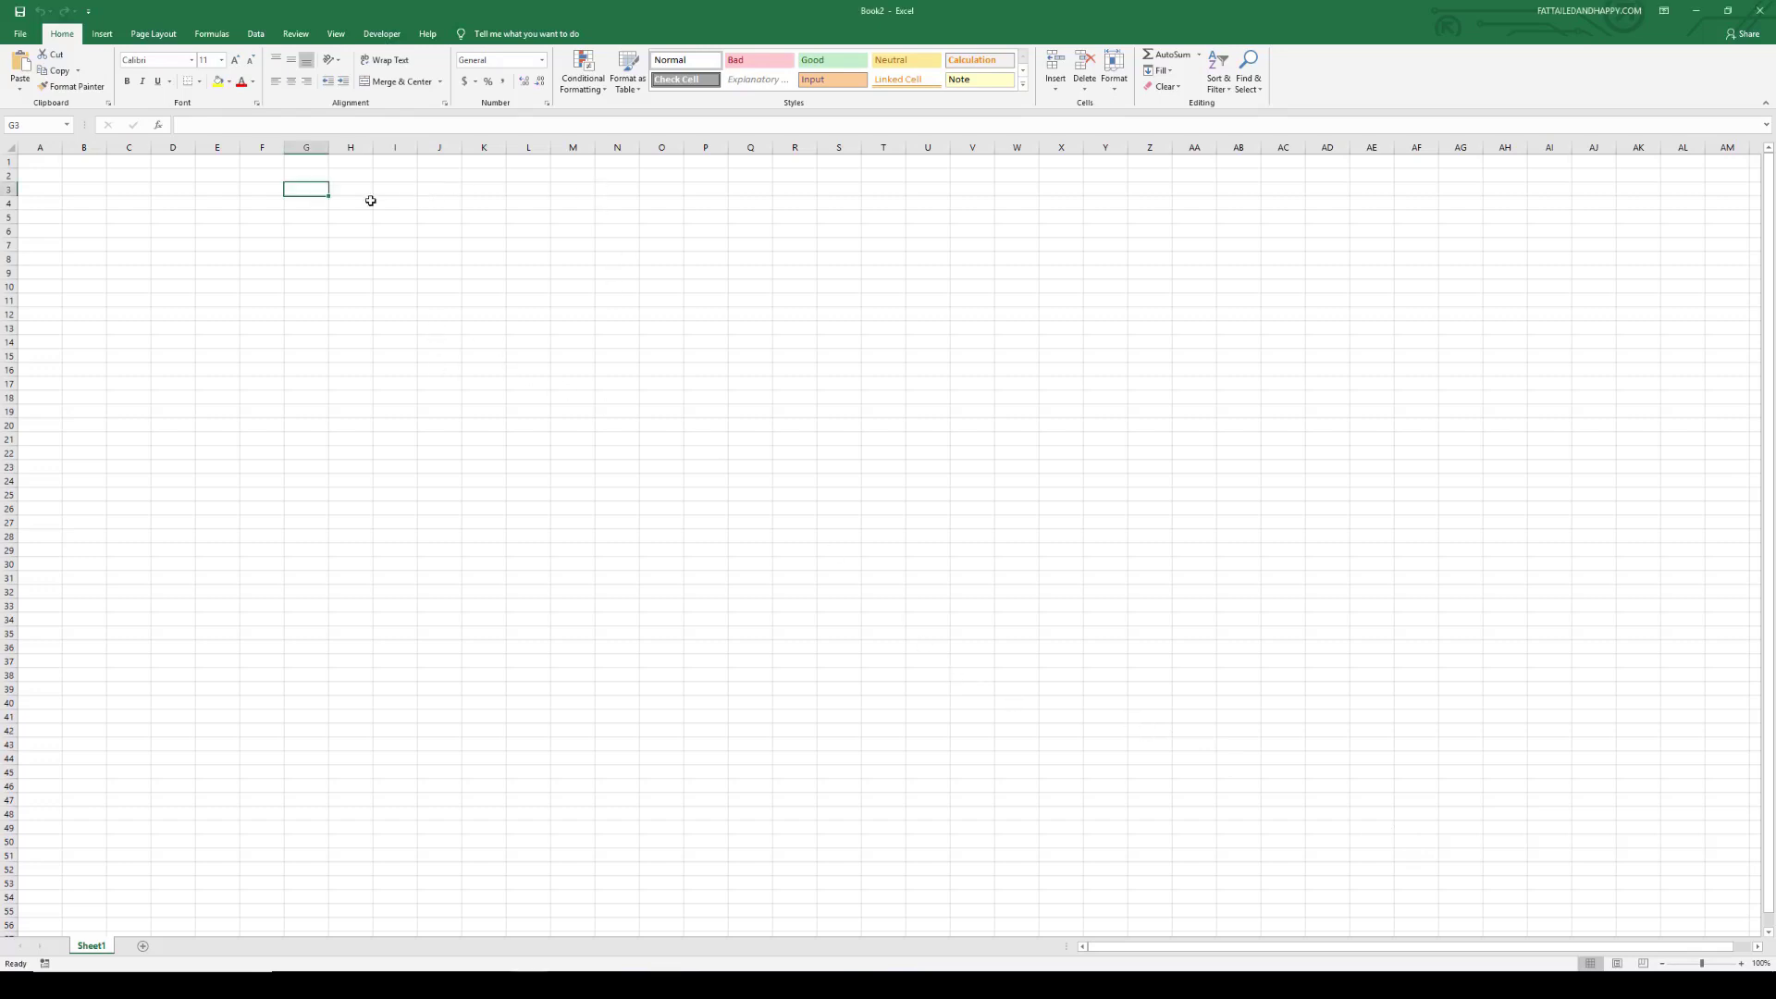
Step: Enter "1) What are the probabilities of any given dice roll" in cell A3
key("Left")
key("Left")
key("Left")
key("Left")
key("Left")
key("Left")
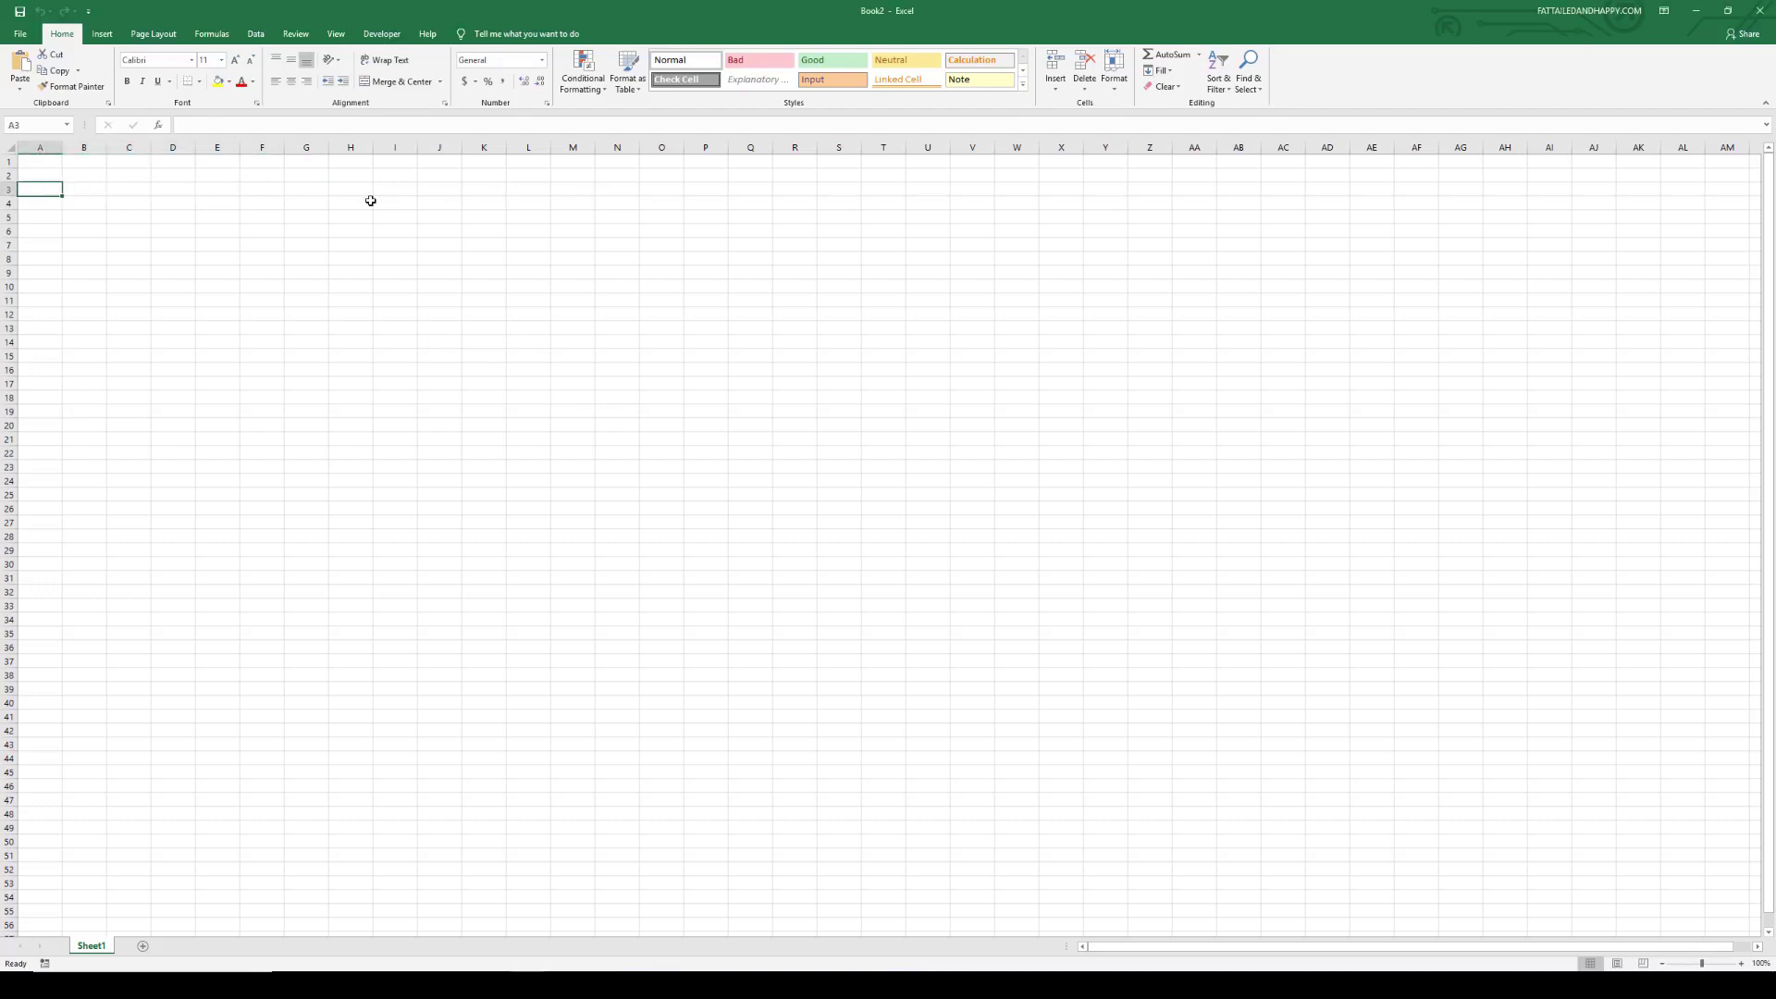
type("1)")
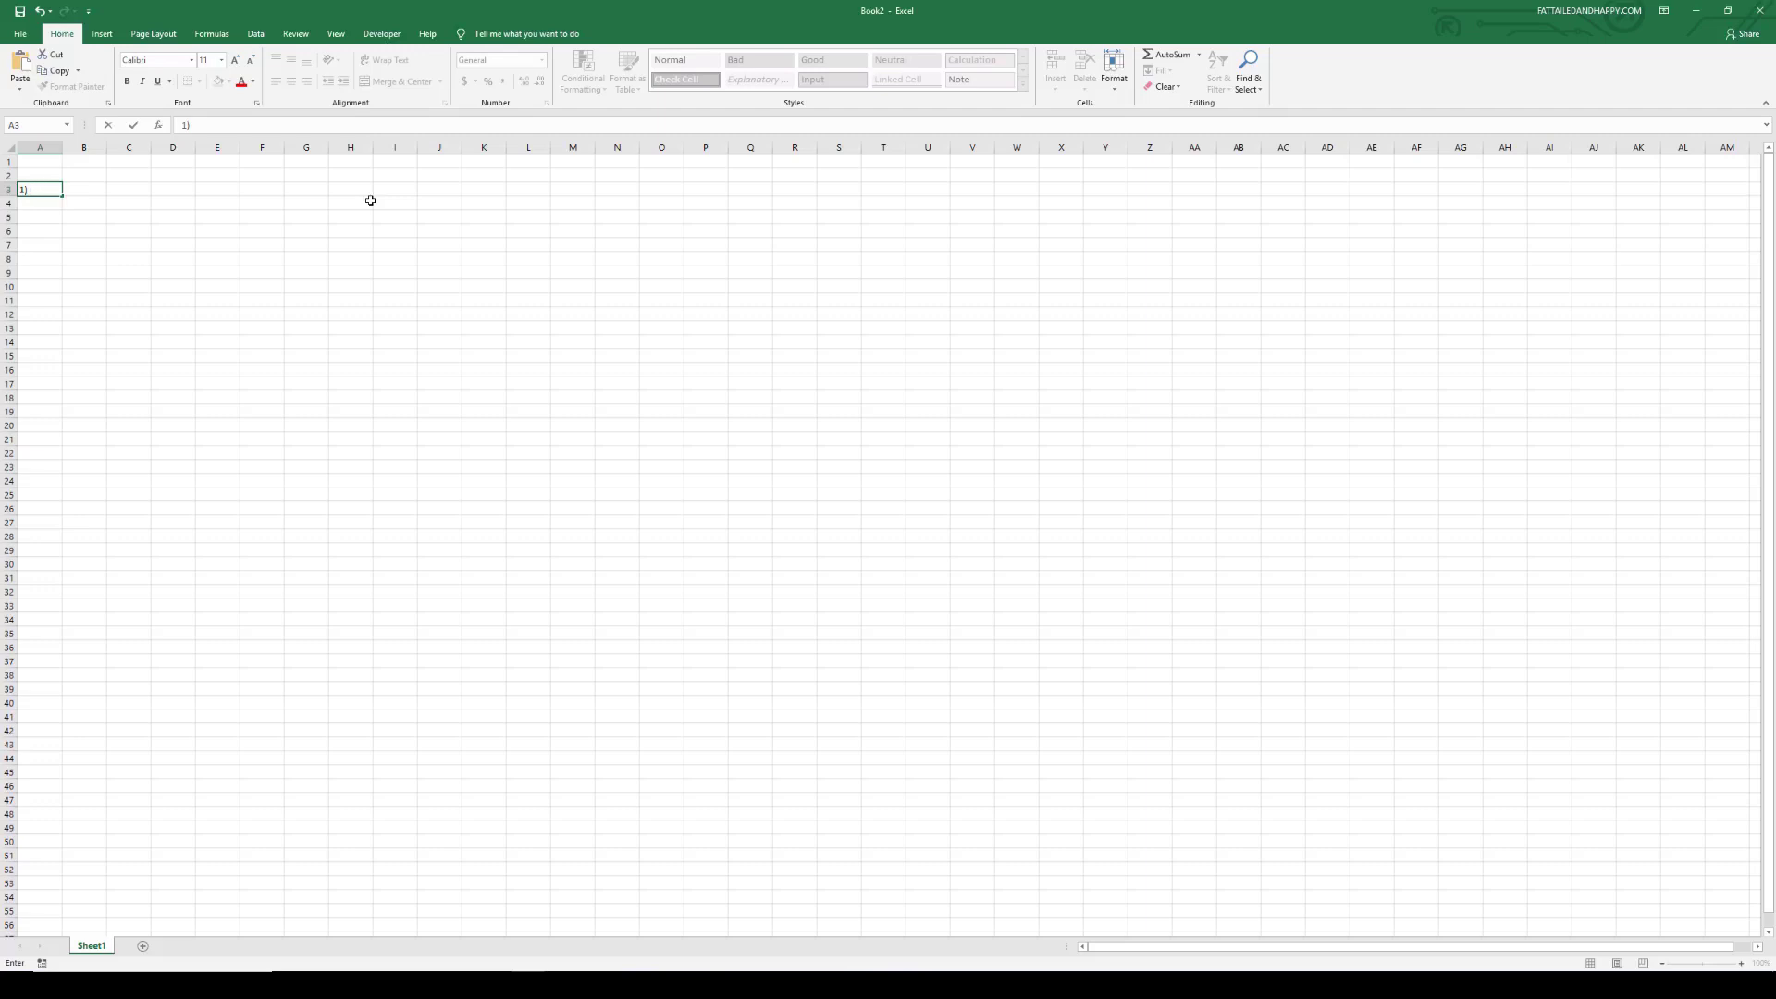
type("What are the probabilities of any given dice roll")
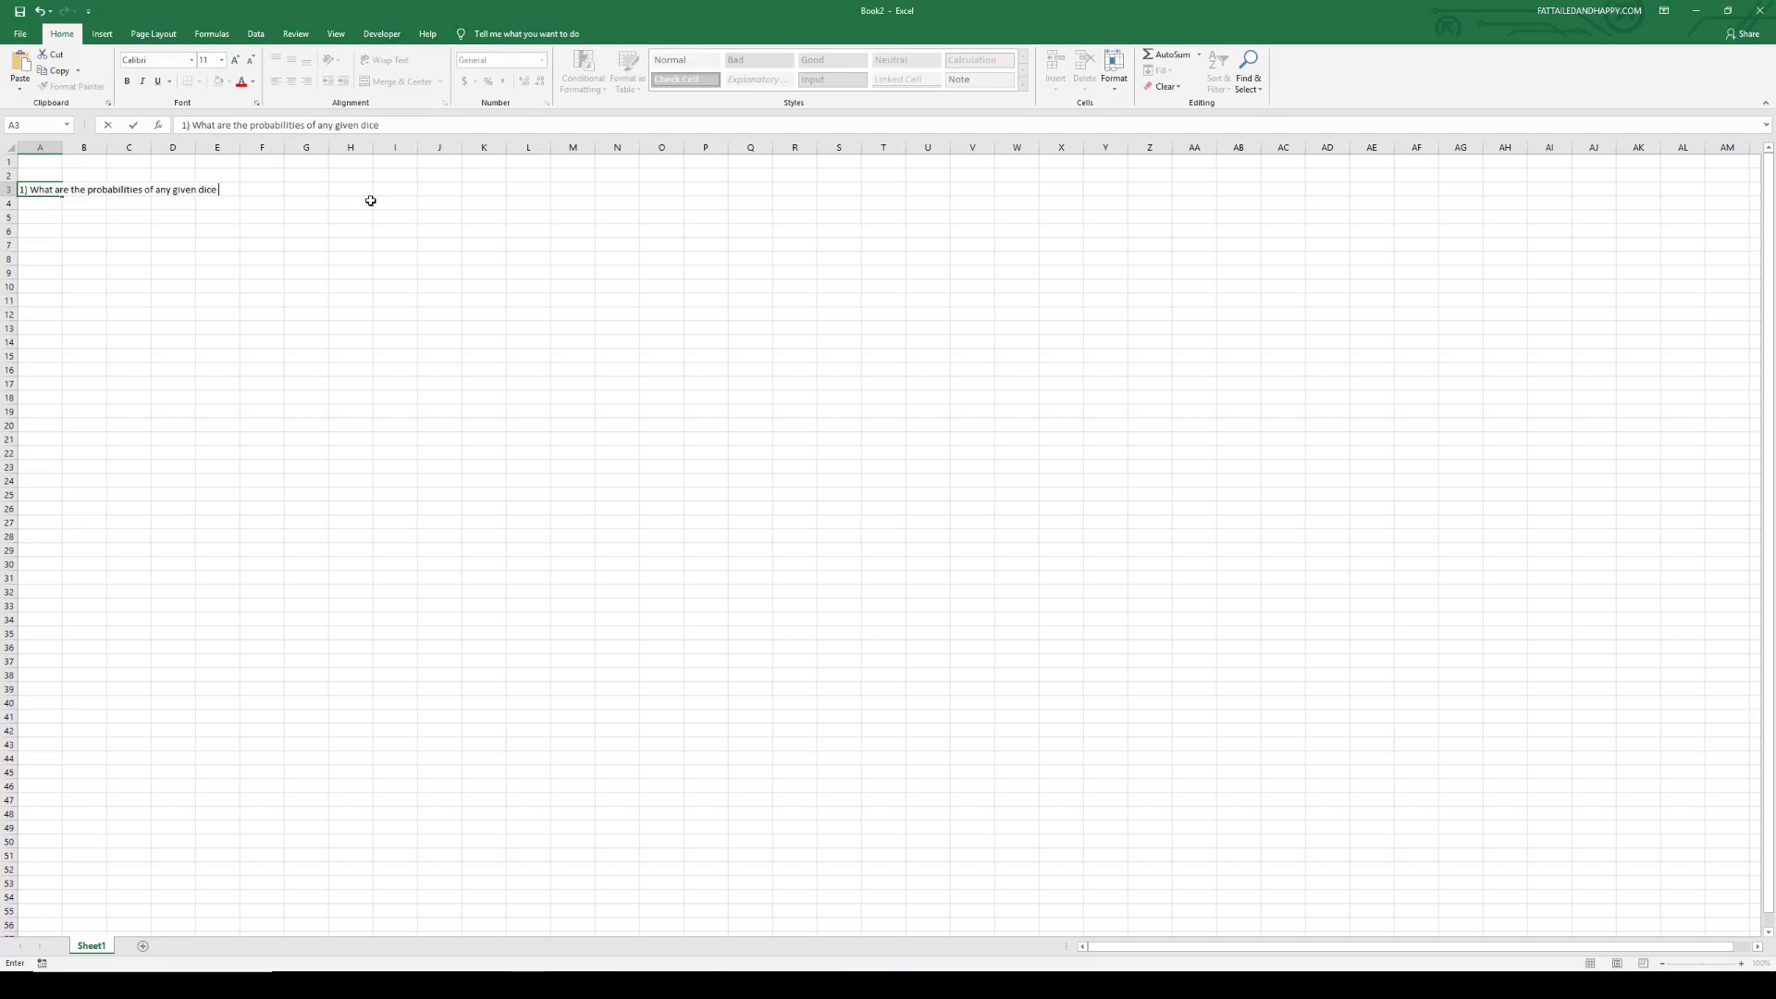
key("Return")
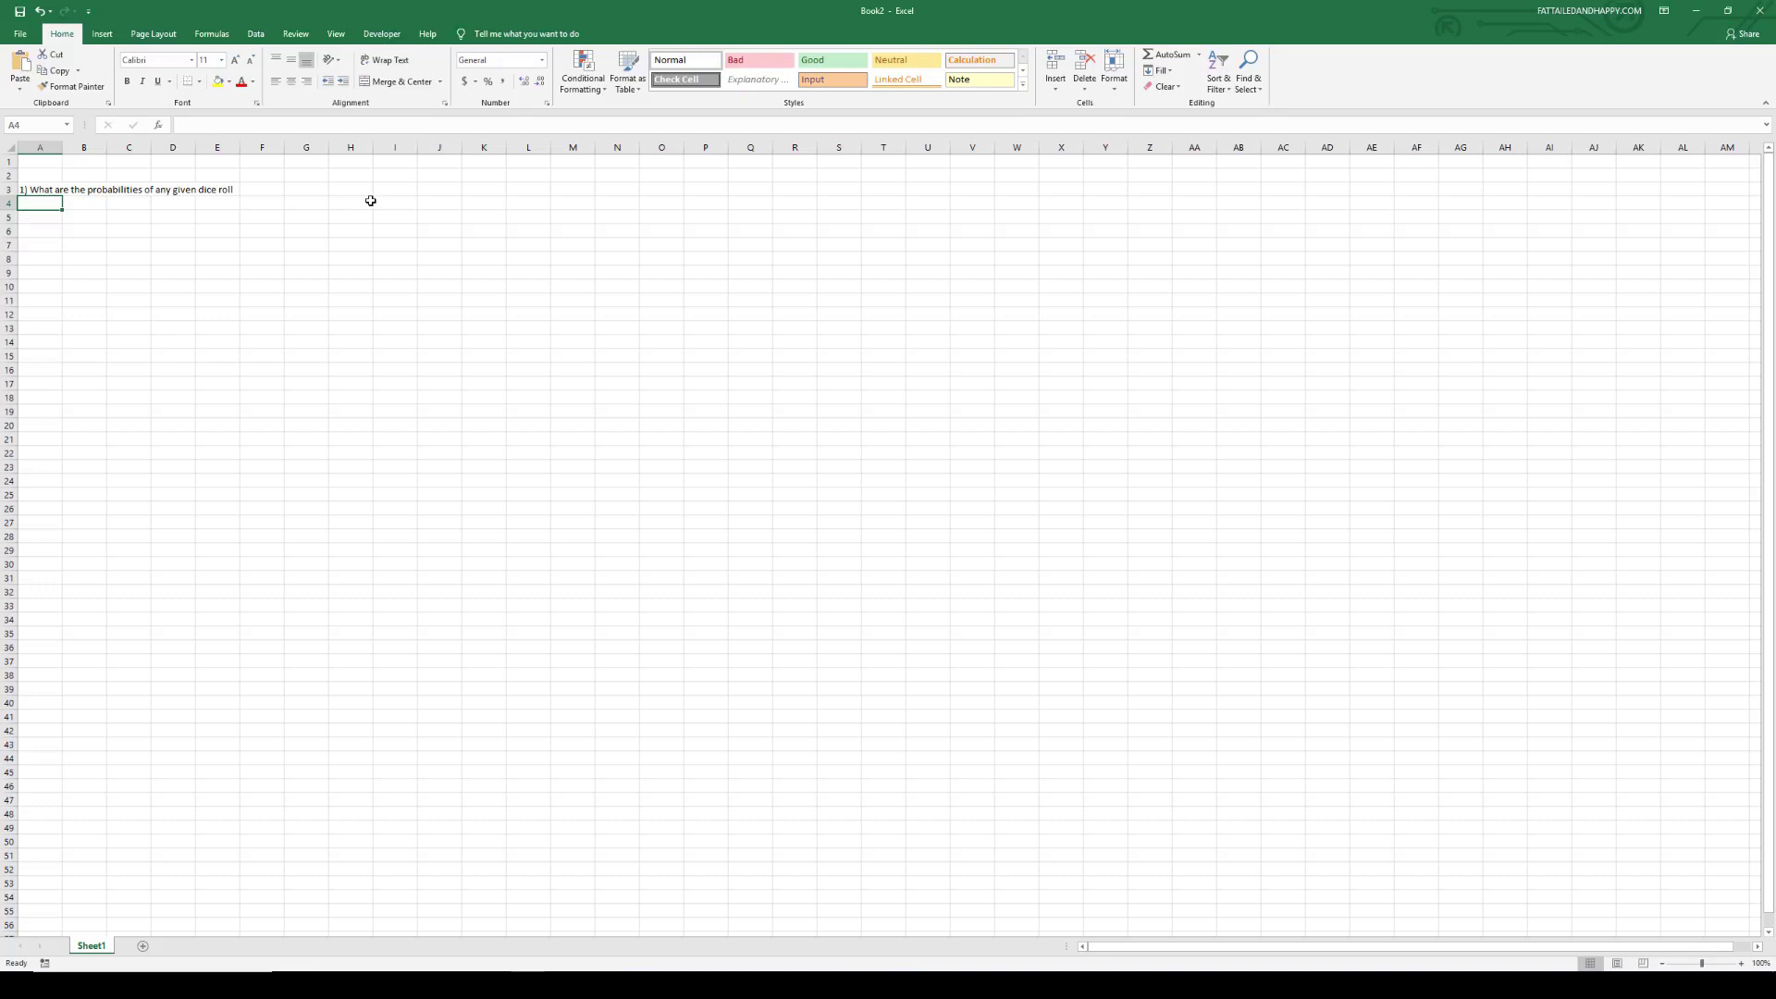
Step: Enter in A4 "2) Win $10 if 1) the total of the two dice is greater than 7 and 2) the difference between the two dice is >= 2"
type("2")
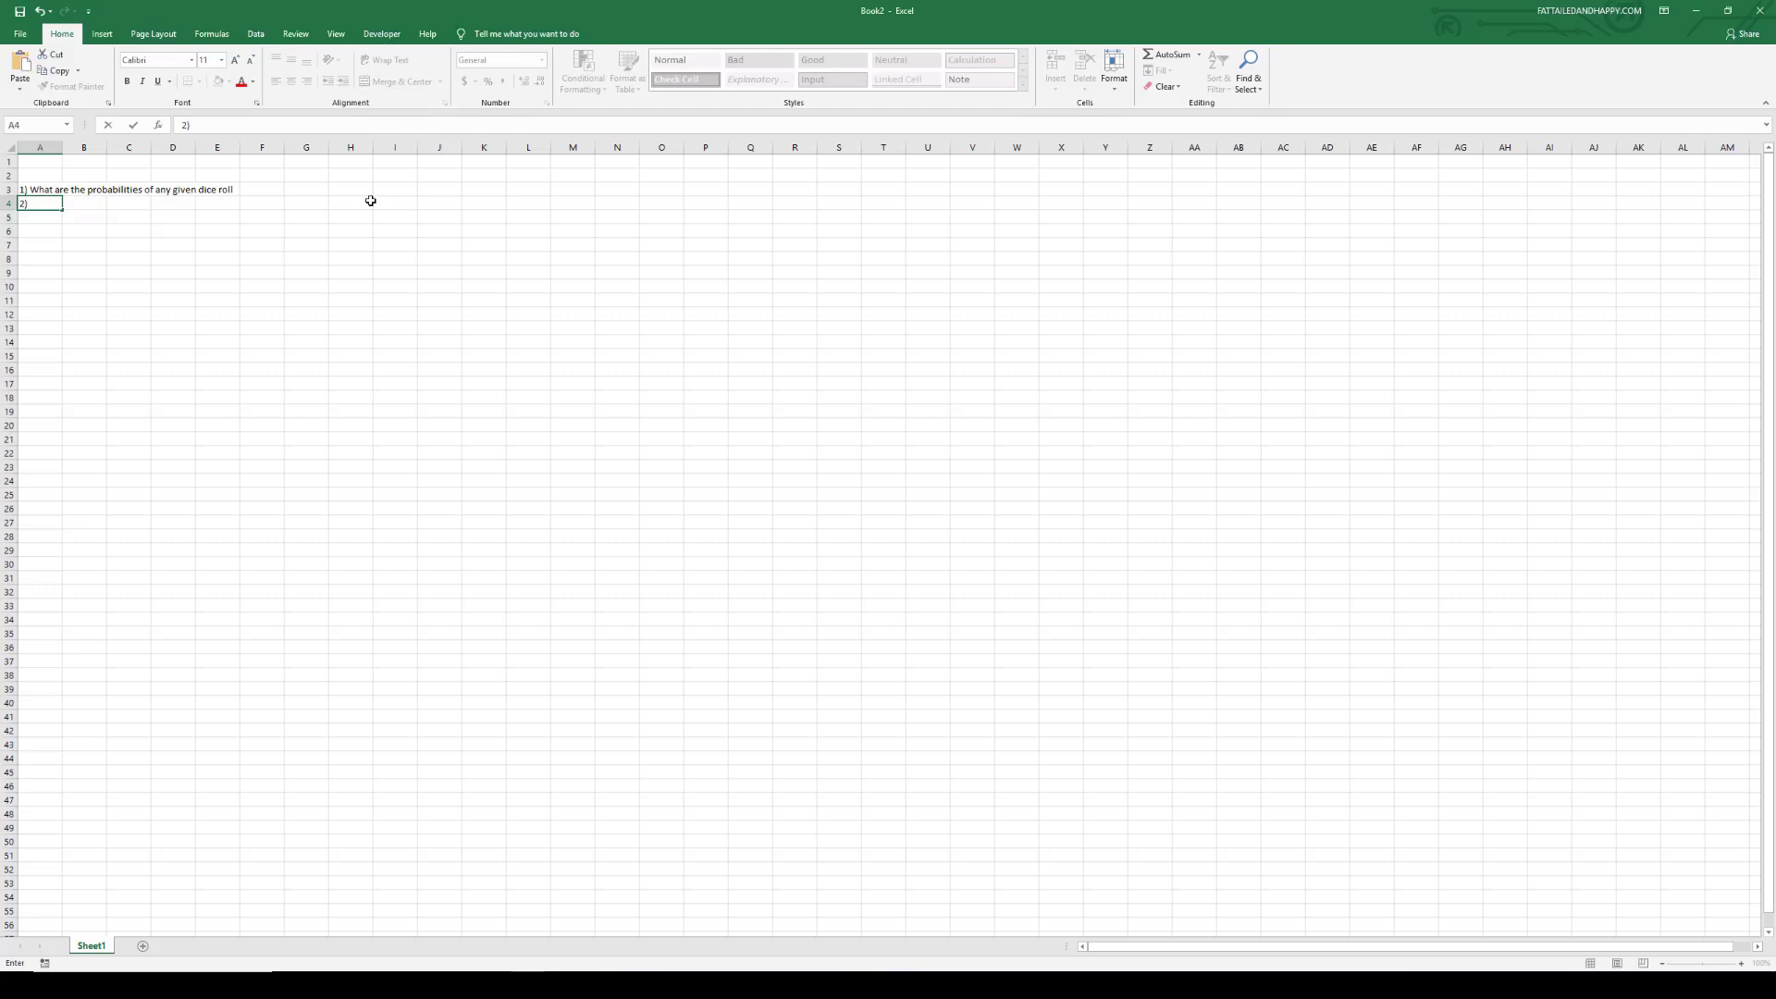
type("Win $10 if 1) the total of the two dice i")
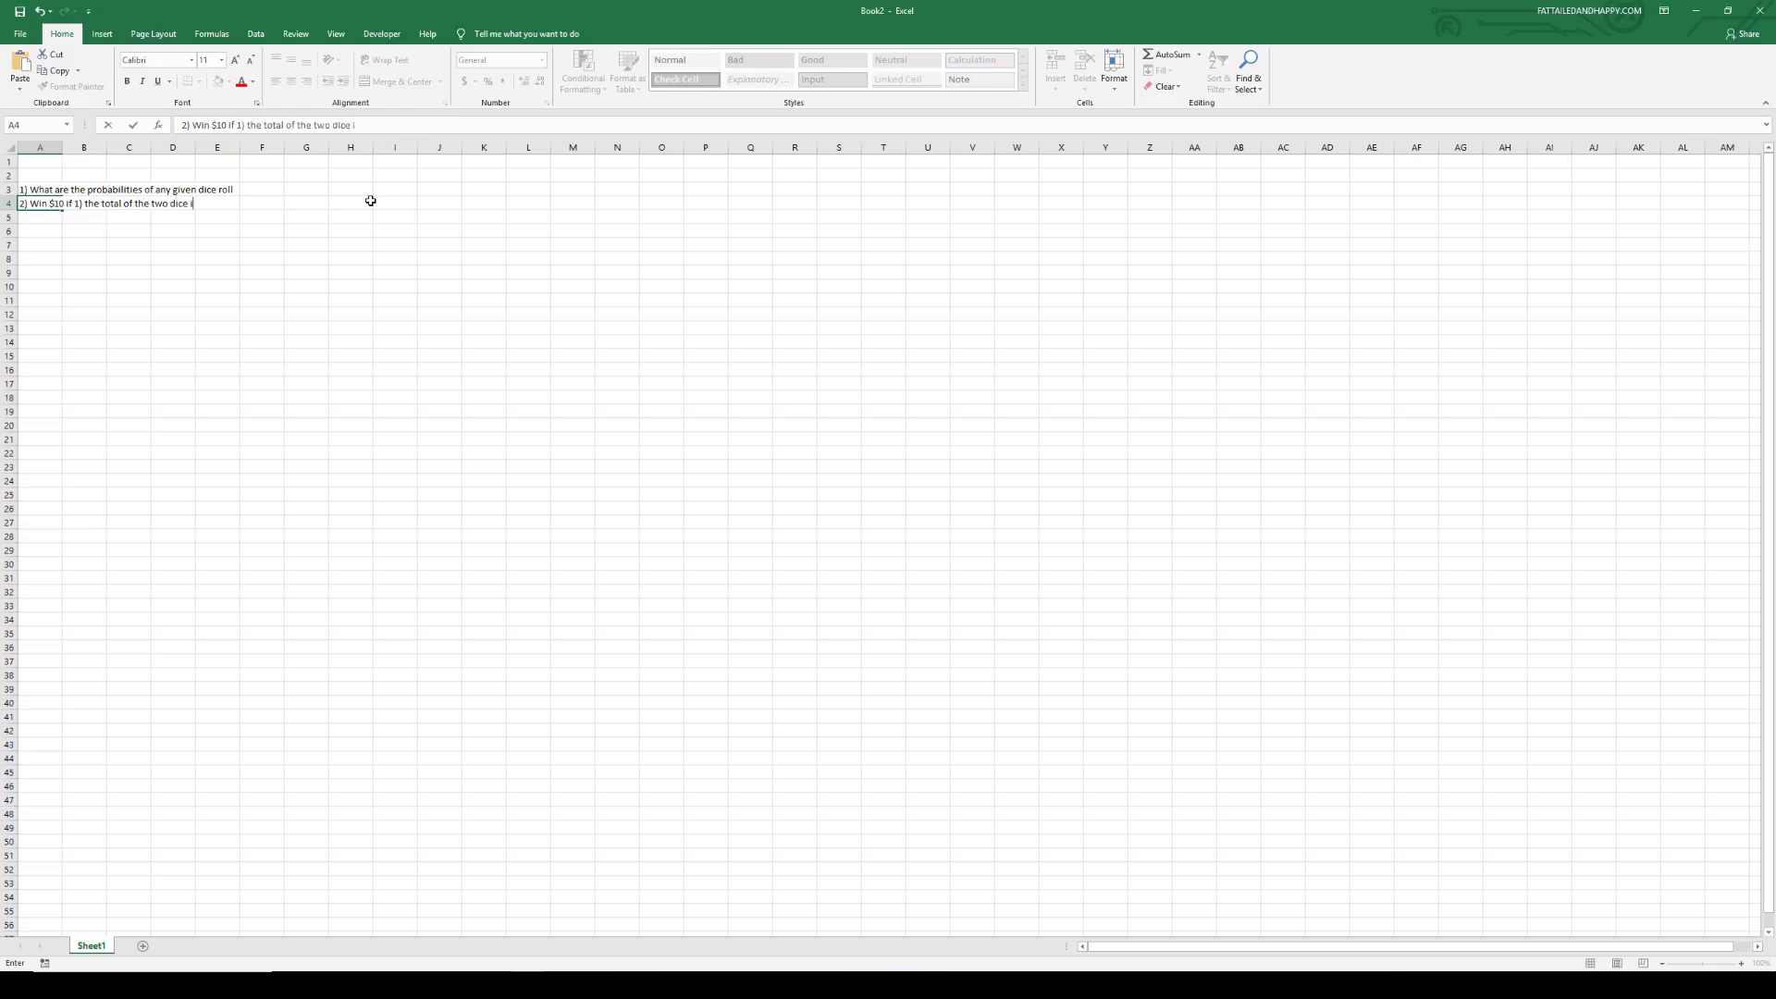
type("s great er than 7 and 2) the difference")
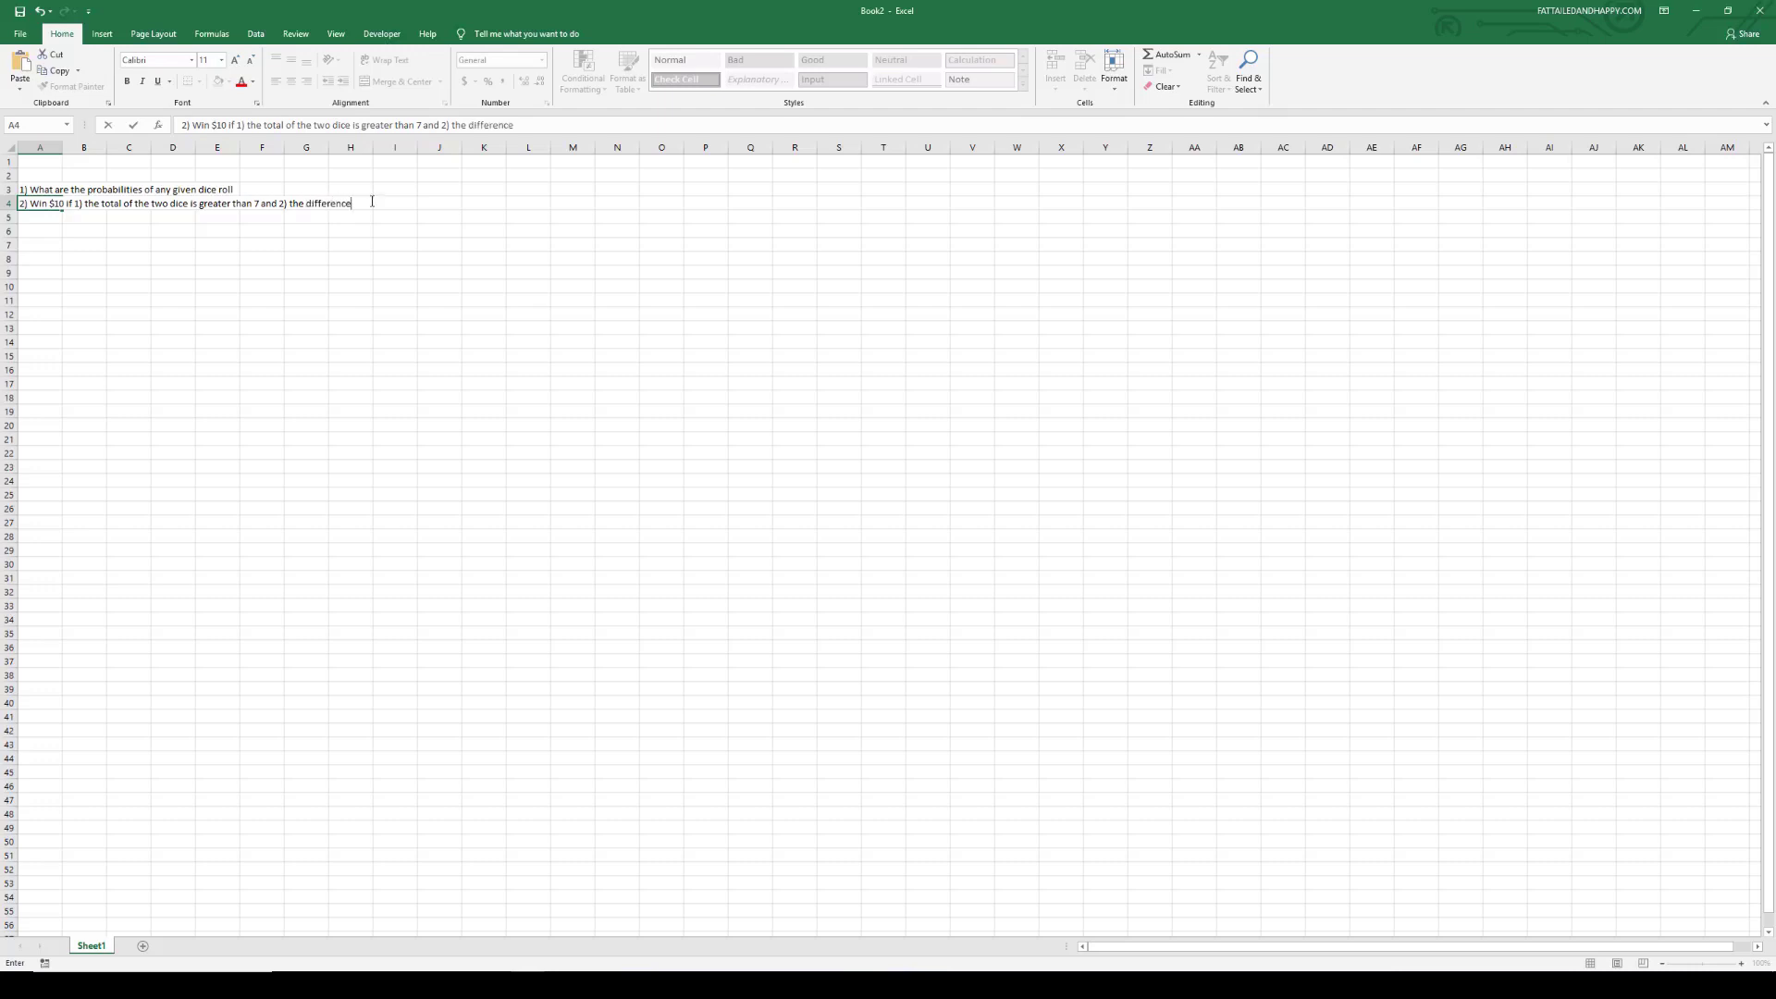
type(" between the two dice is >= 2")
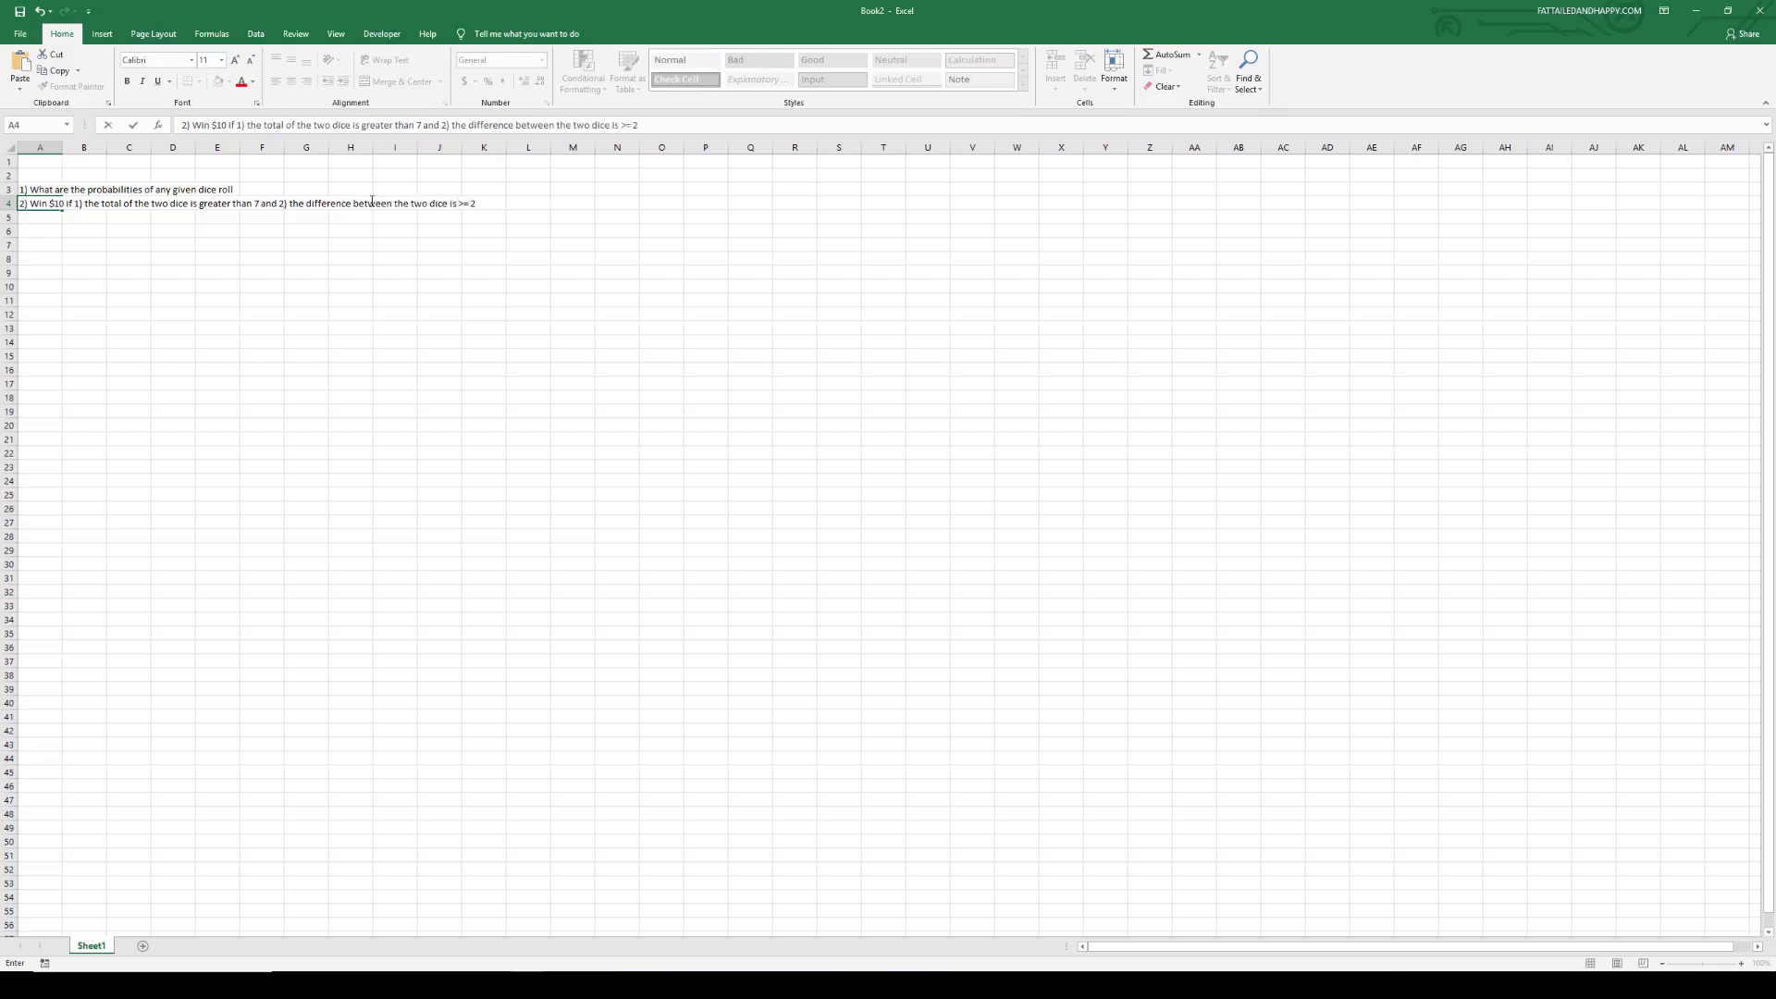
key("Return")
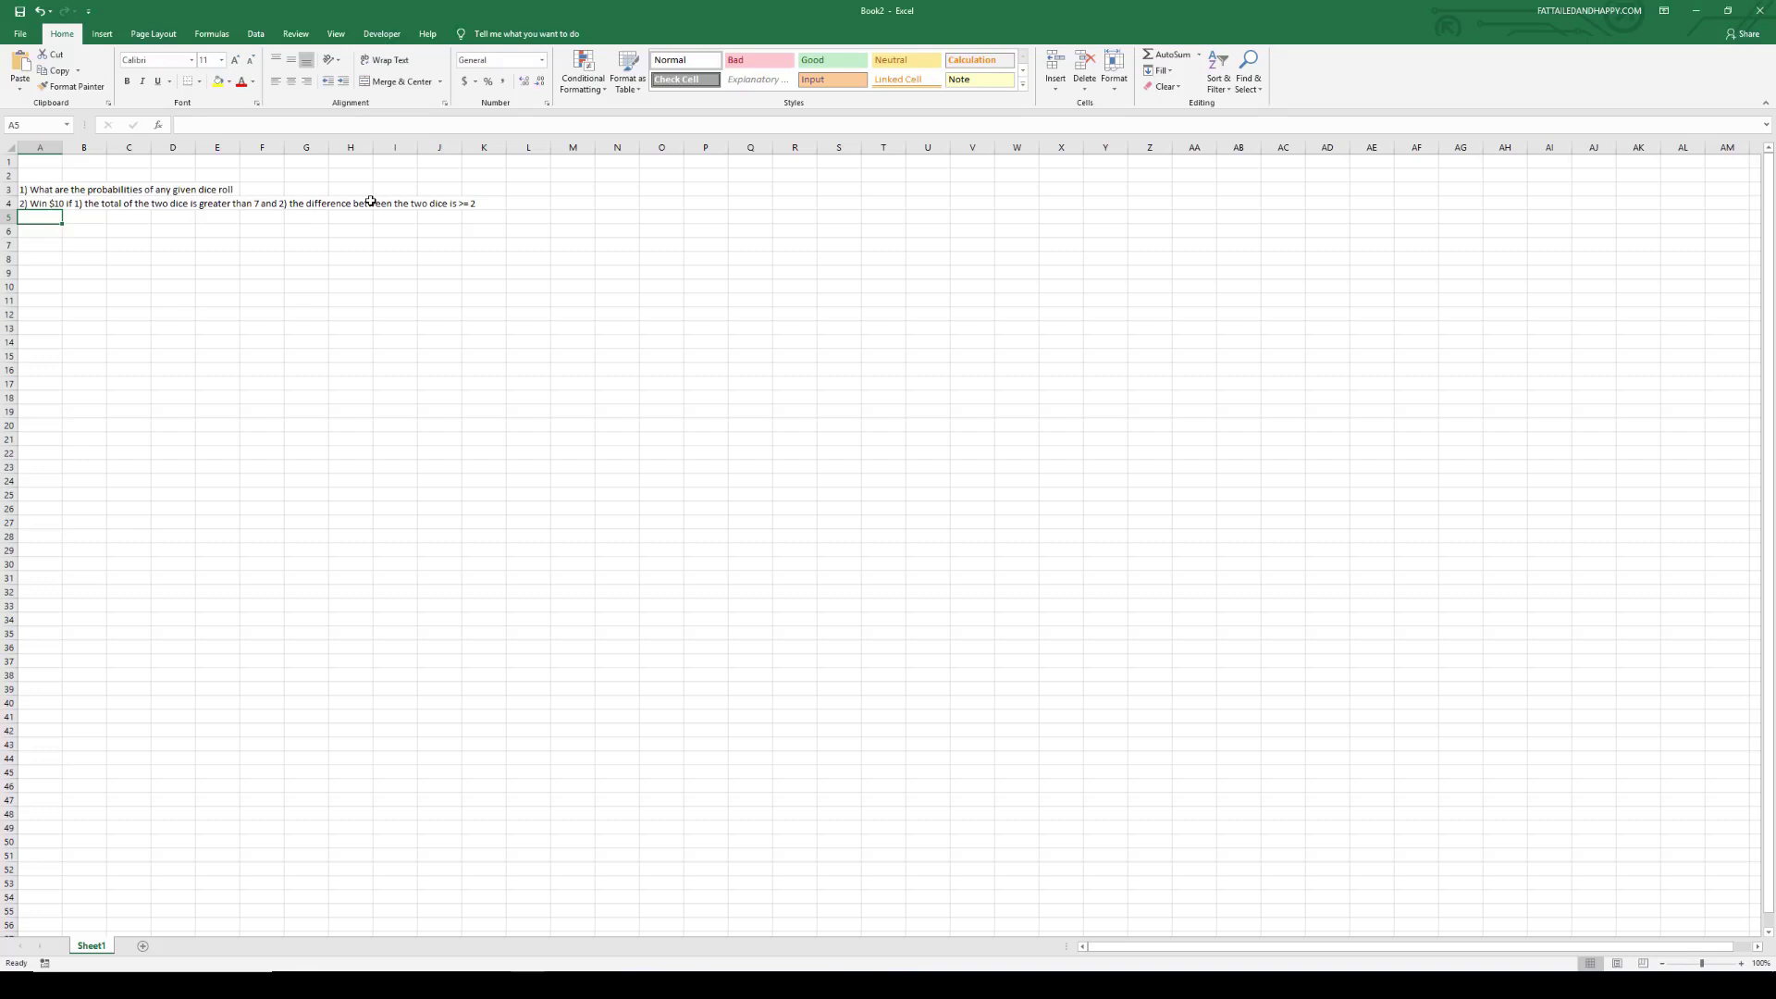
Step: Enter the column headers "Die #1" in A8 and "Die #2" in B8
key("Down")
key("Down")
key("Down")
type("Dice")
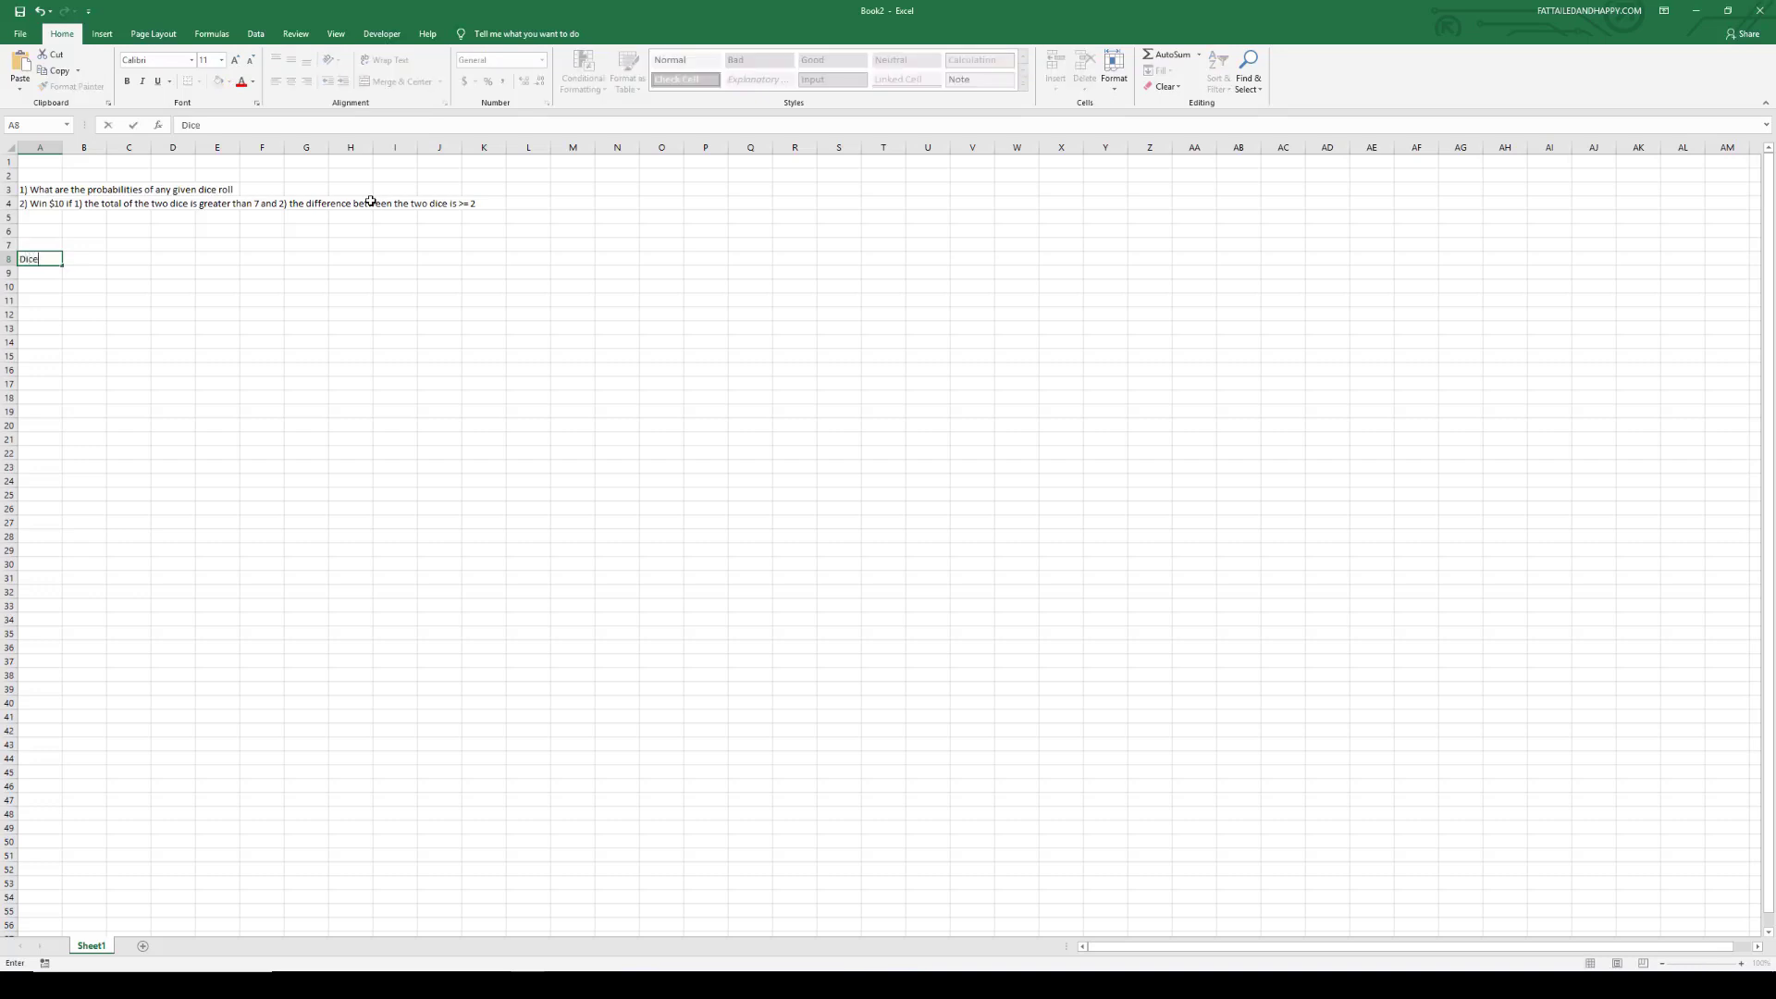
key("BackSpace")
key("BackSpace")
type("e #1")
key("Tab")
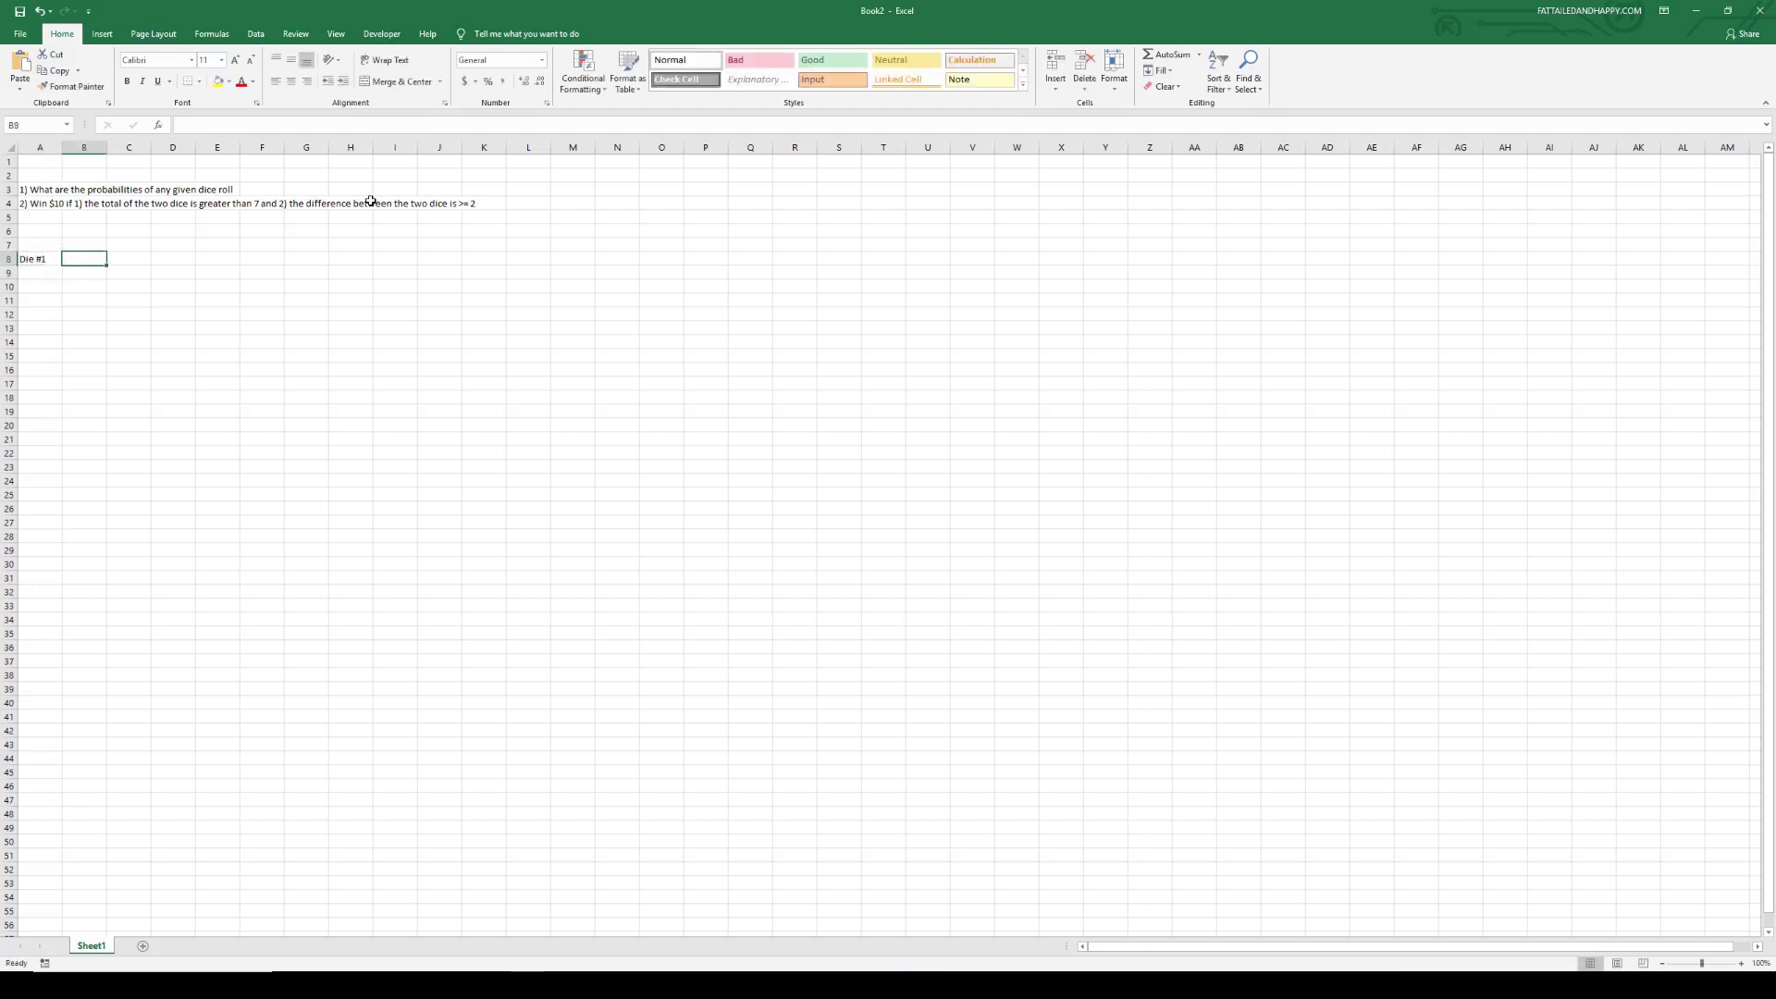
type("Die @")
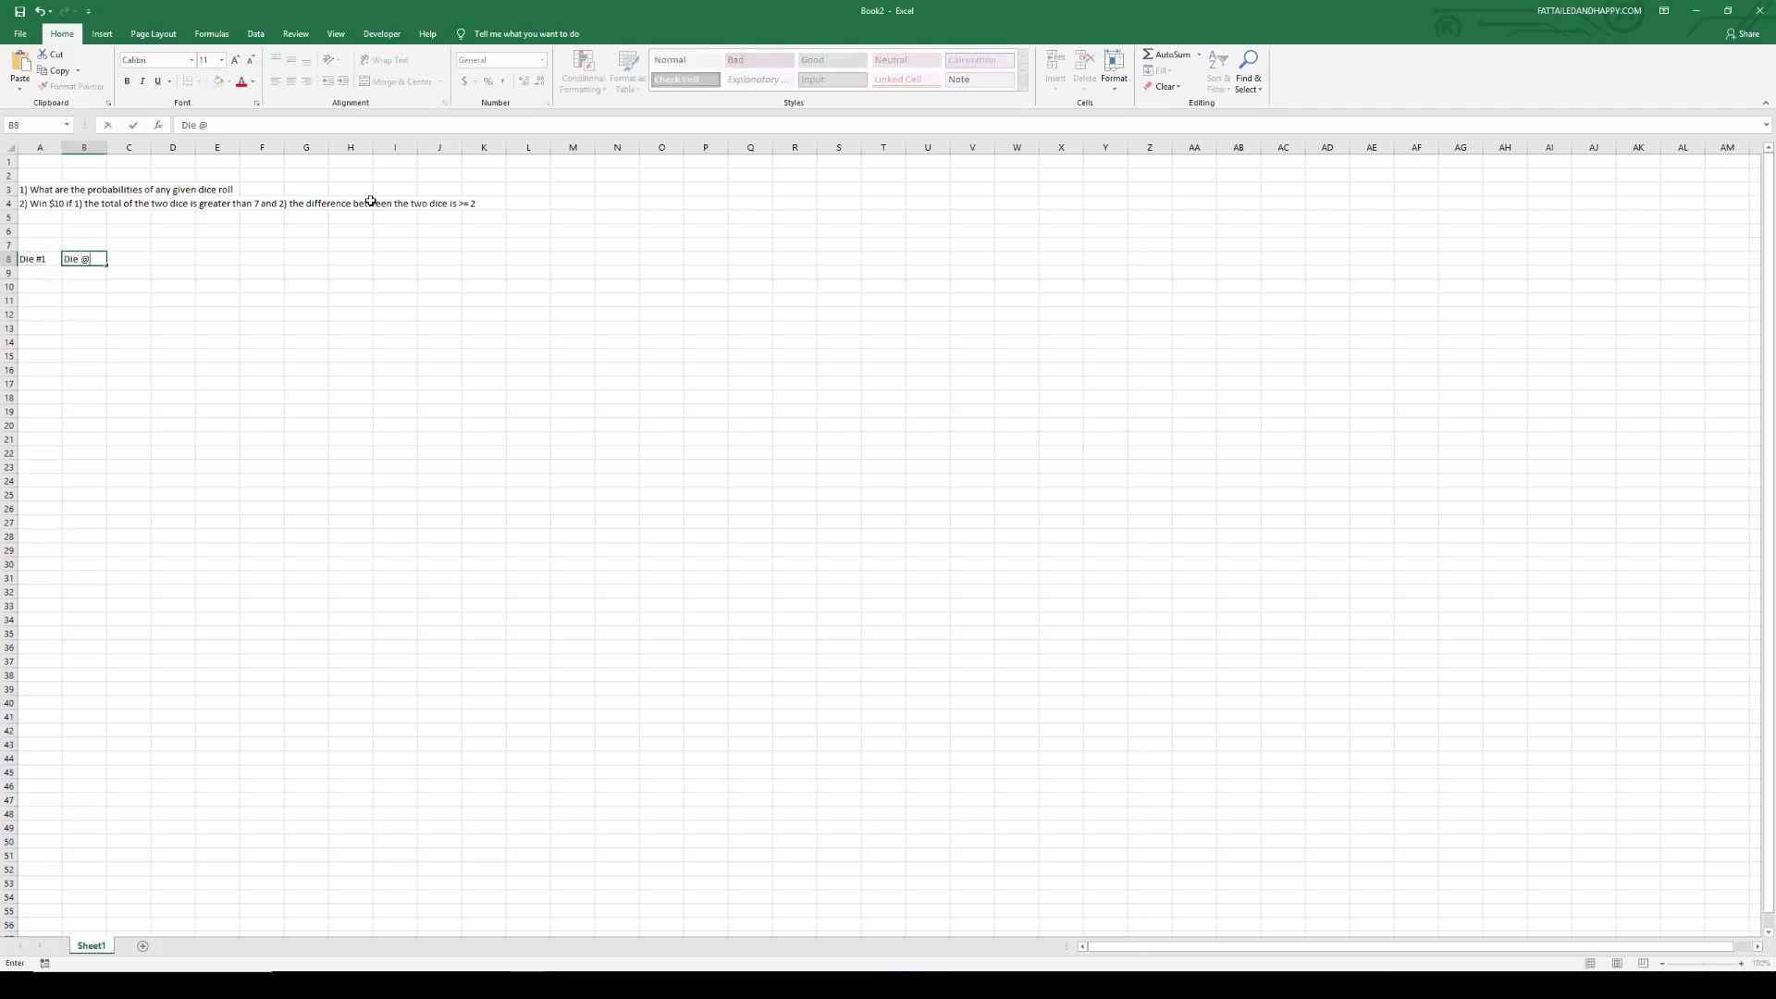
key("BackSpace")
type("#2")
key("Return")
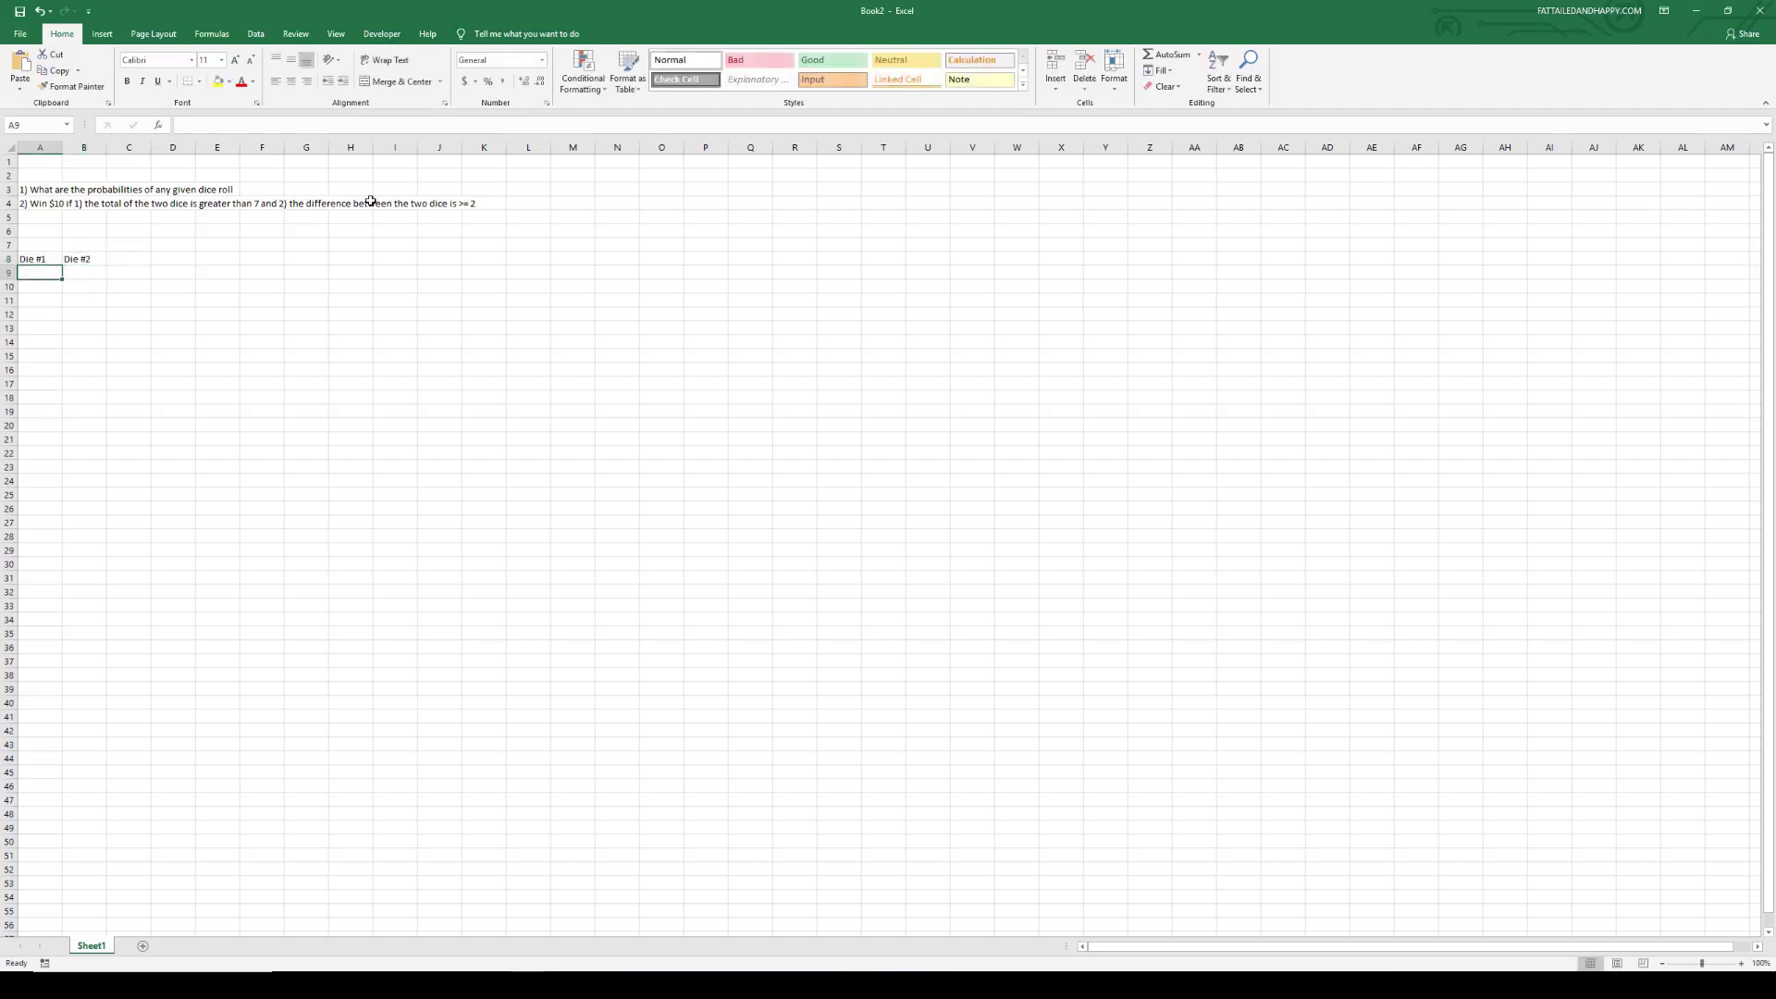
Step: Simulate the first roll of Die #1 in A9 with the formula =RANDBETWEEN(1,6)
type("=")
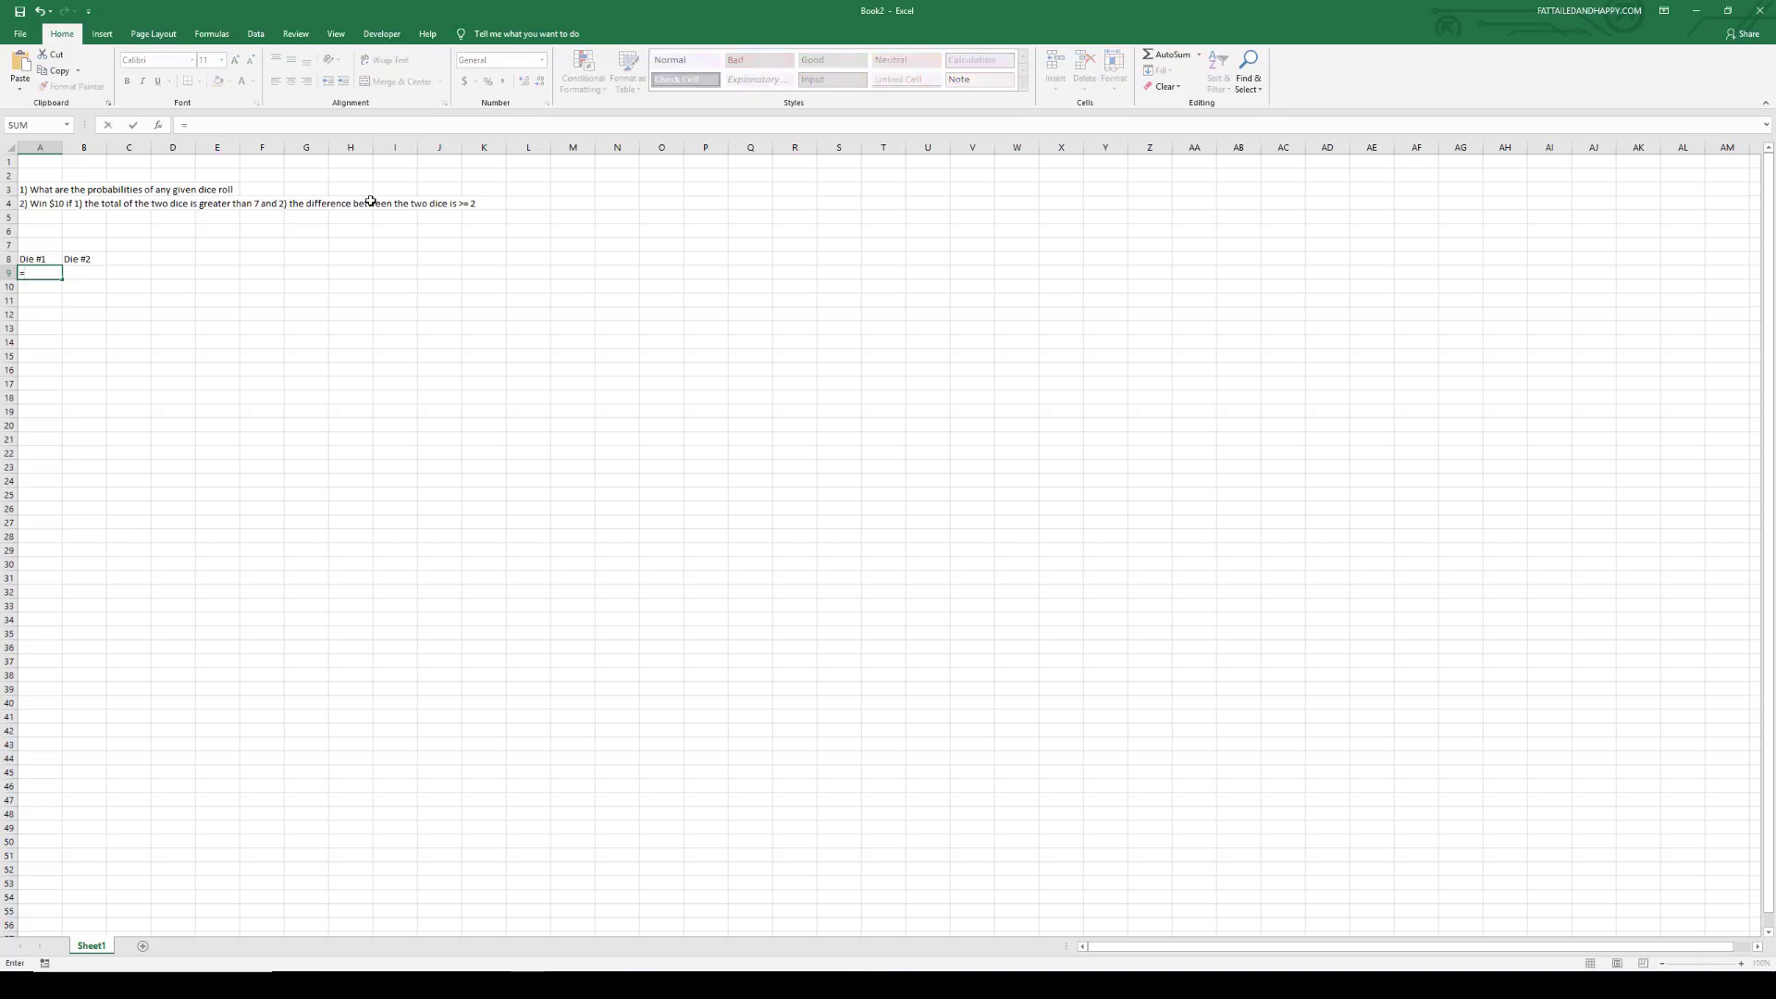
type("rou")
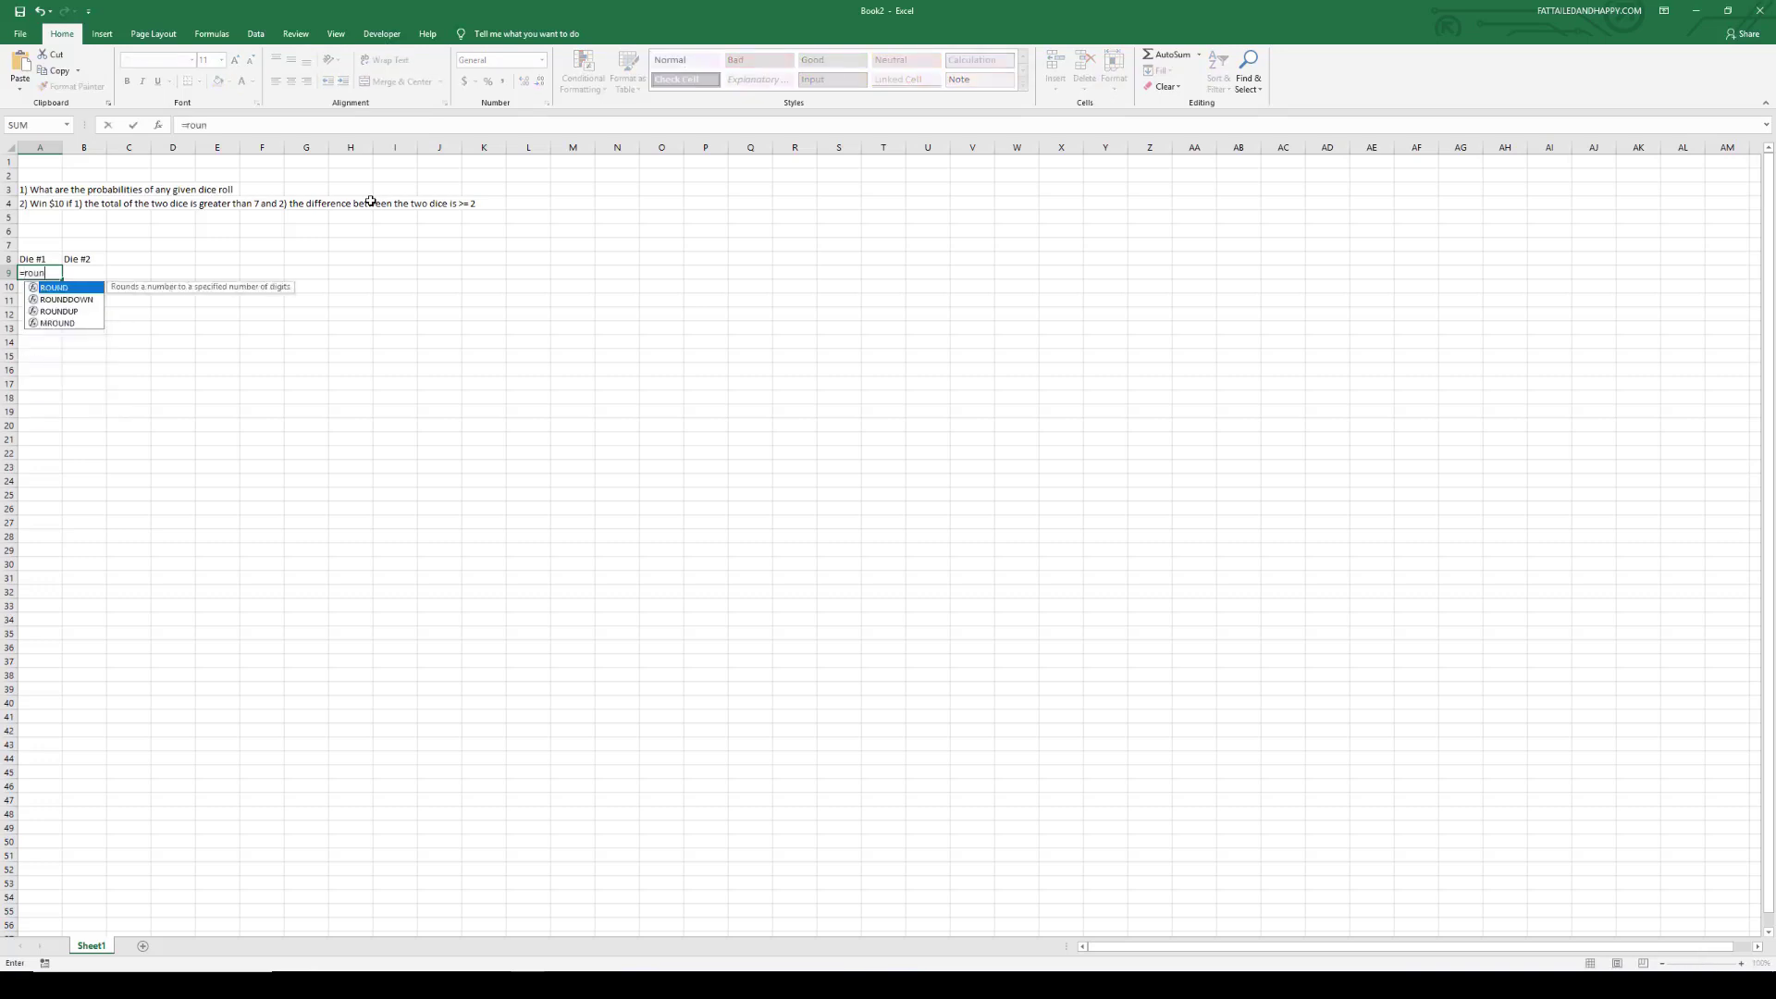
type("n")
key("BackSpace")
key("BackSpace")
key("BackSpace")
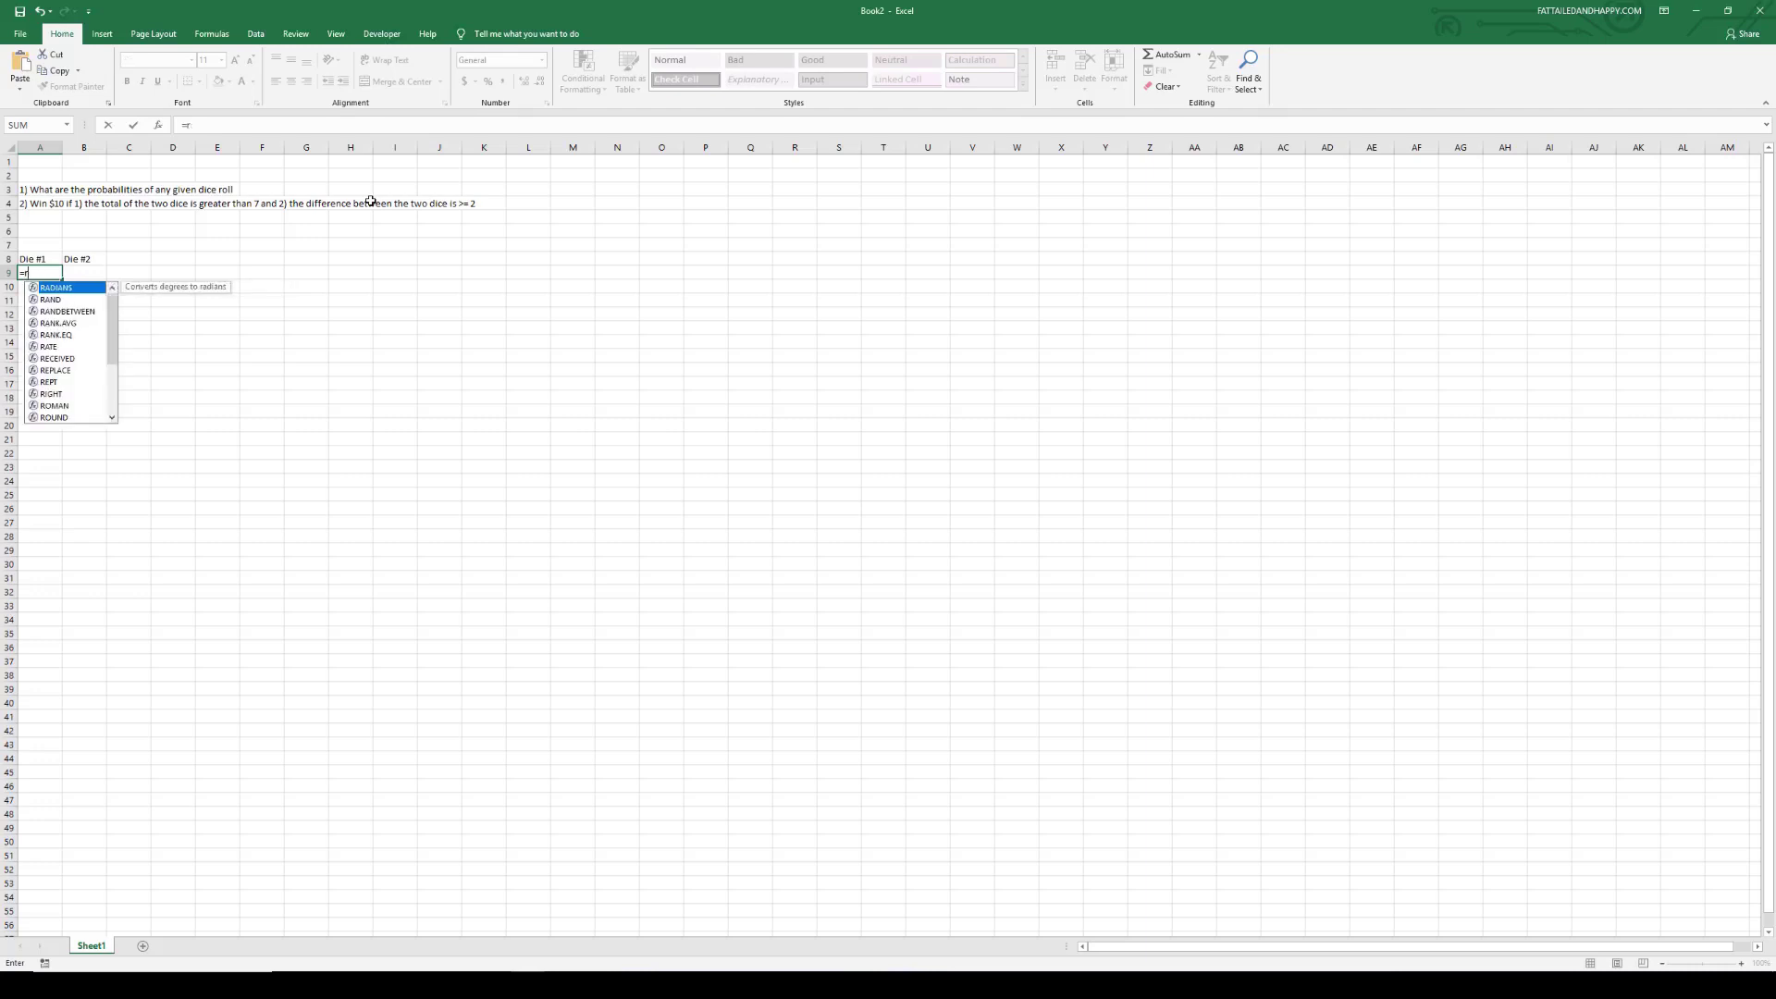
type("andbetween")
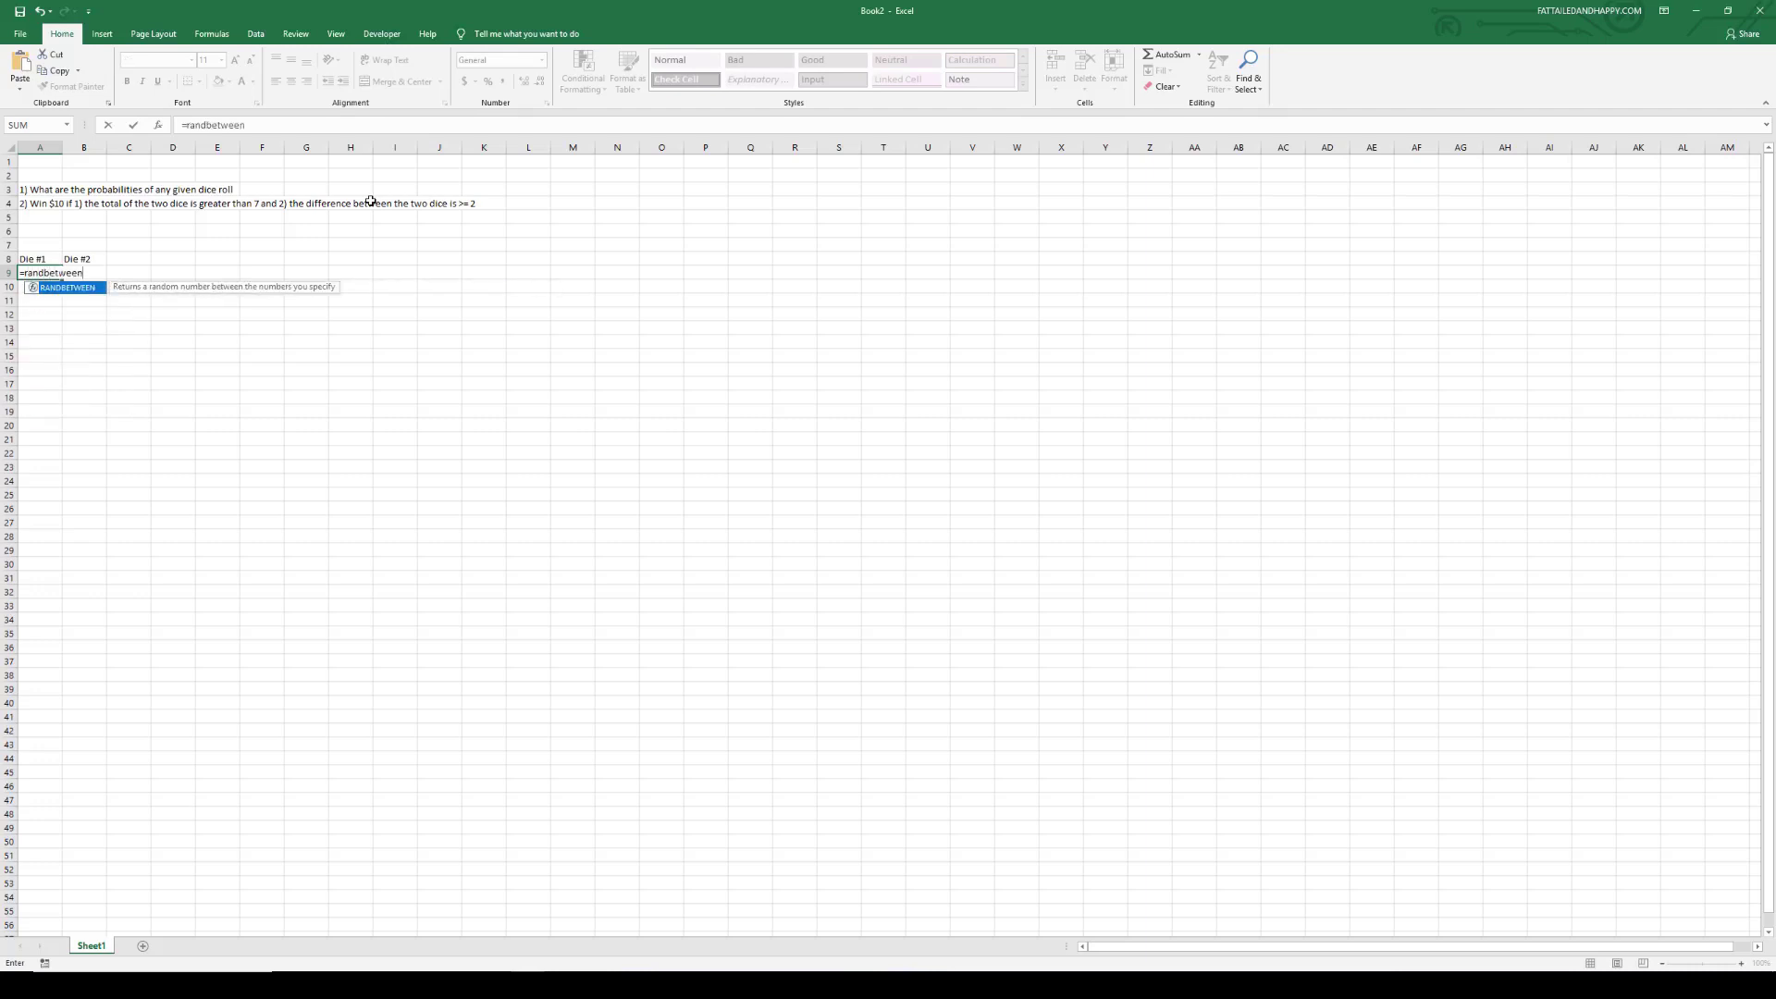
type("(")
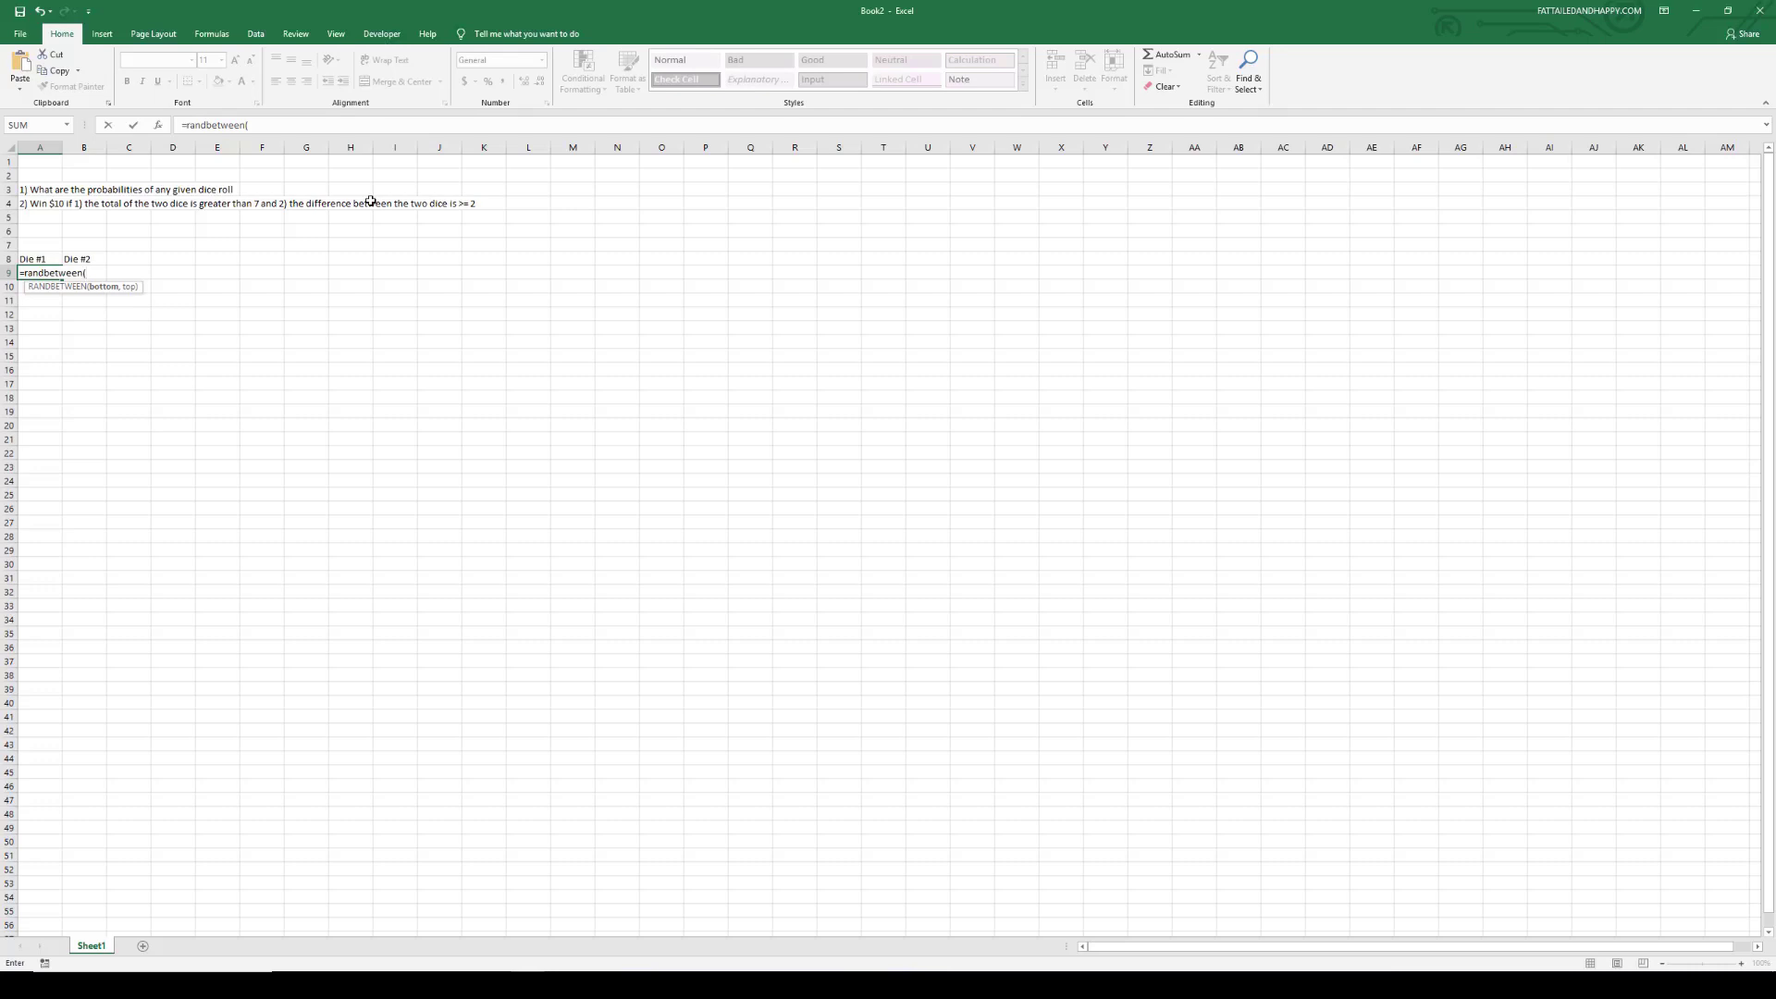
type(",6)\\")
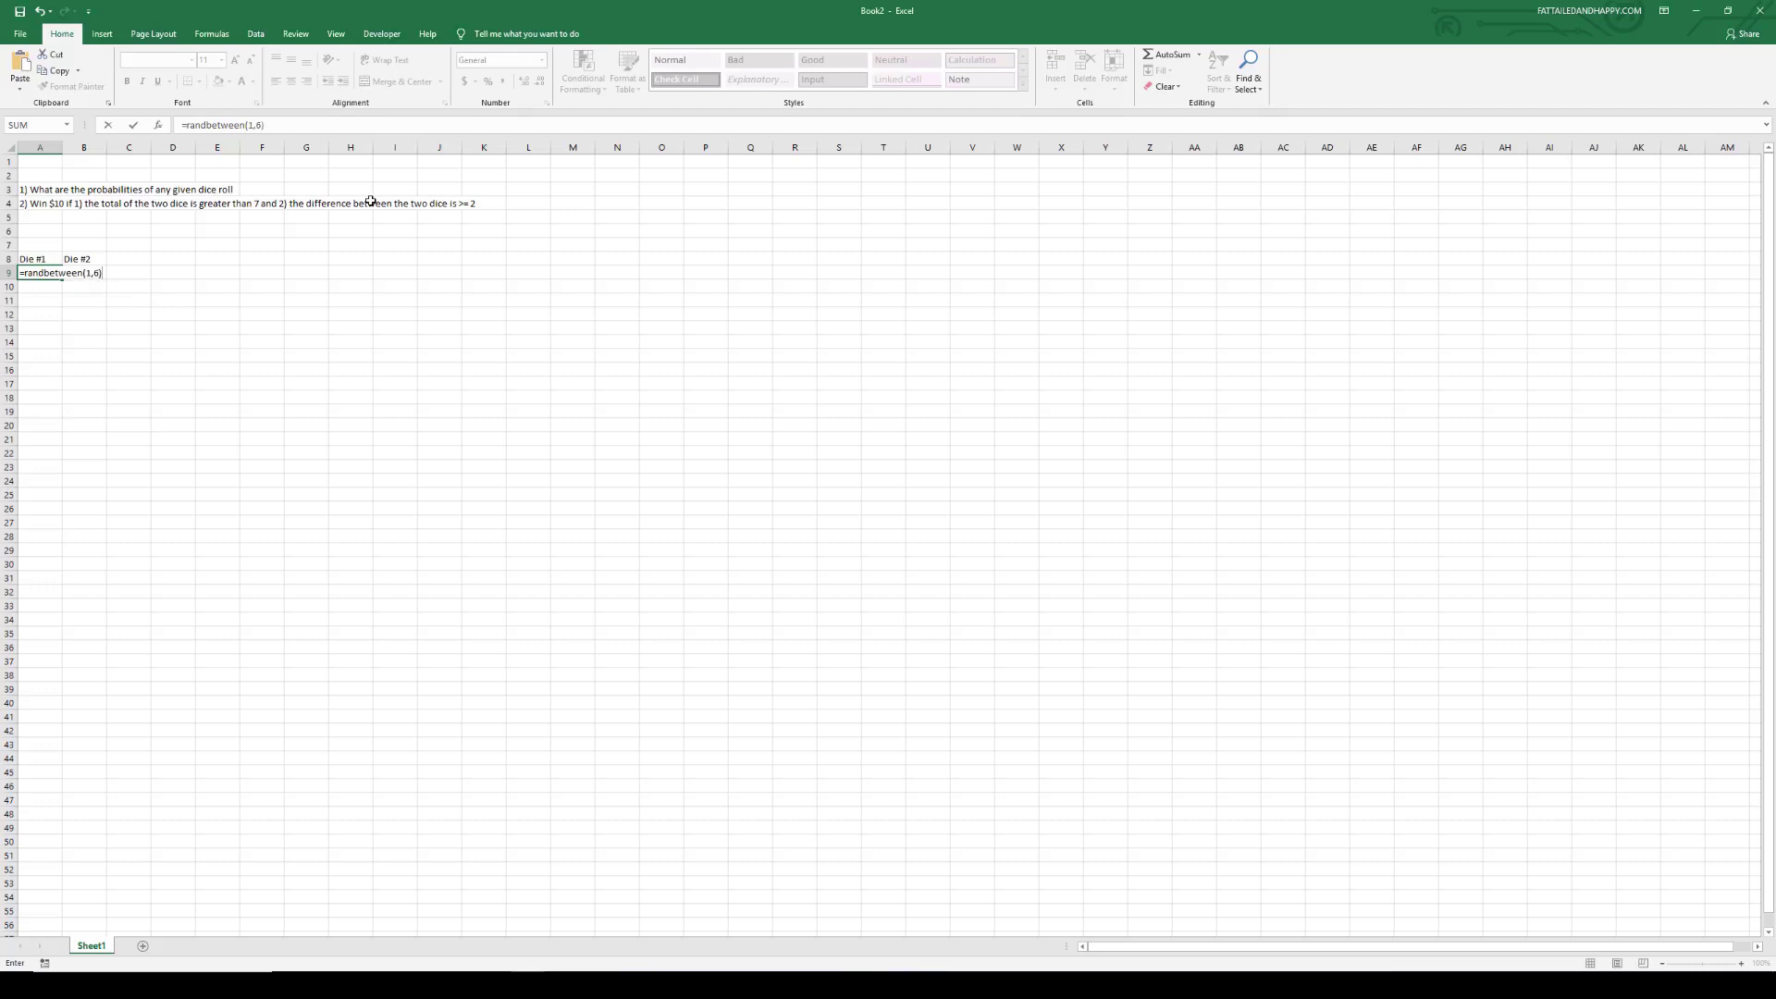
key("Return")
key("Return")
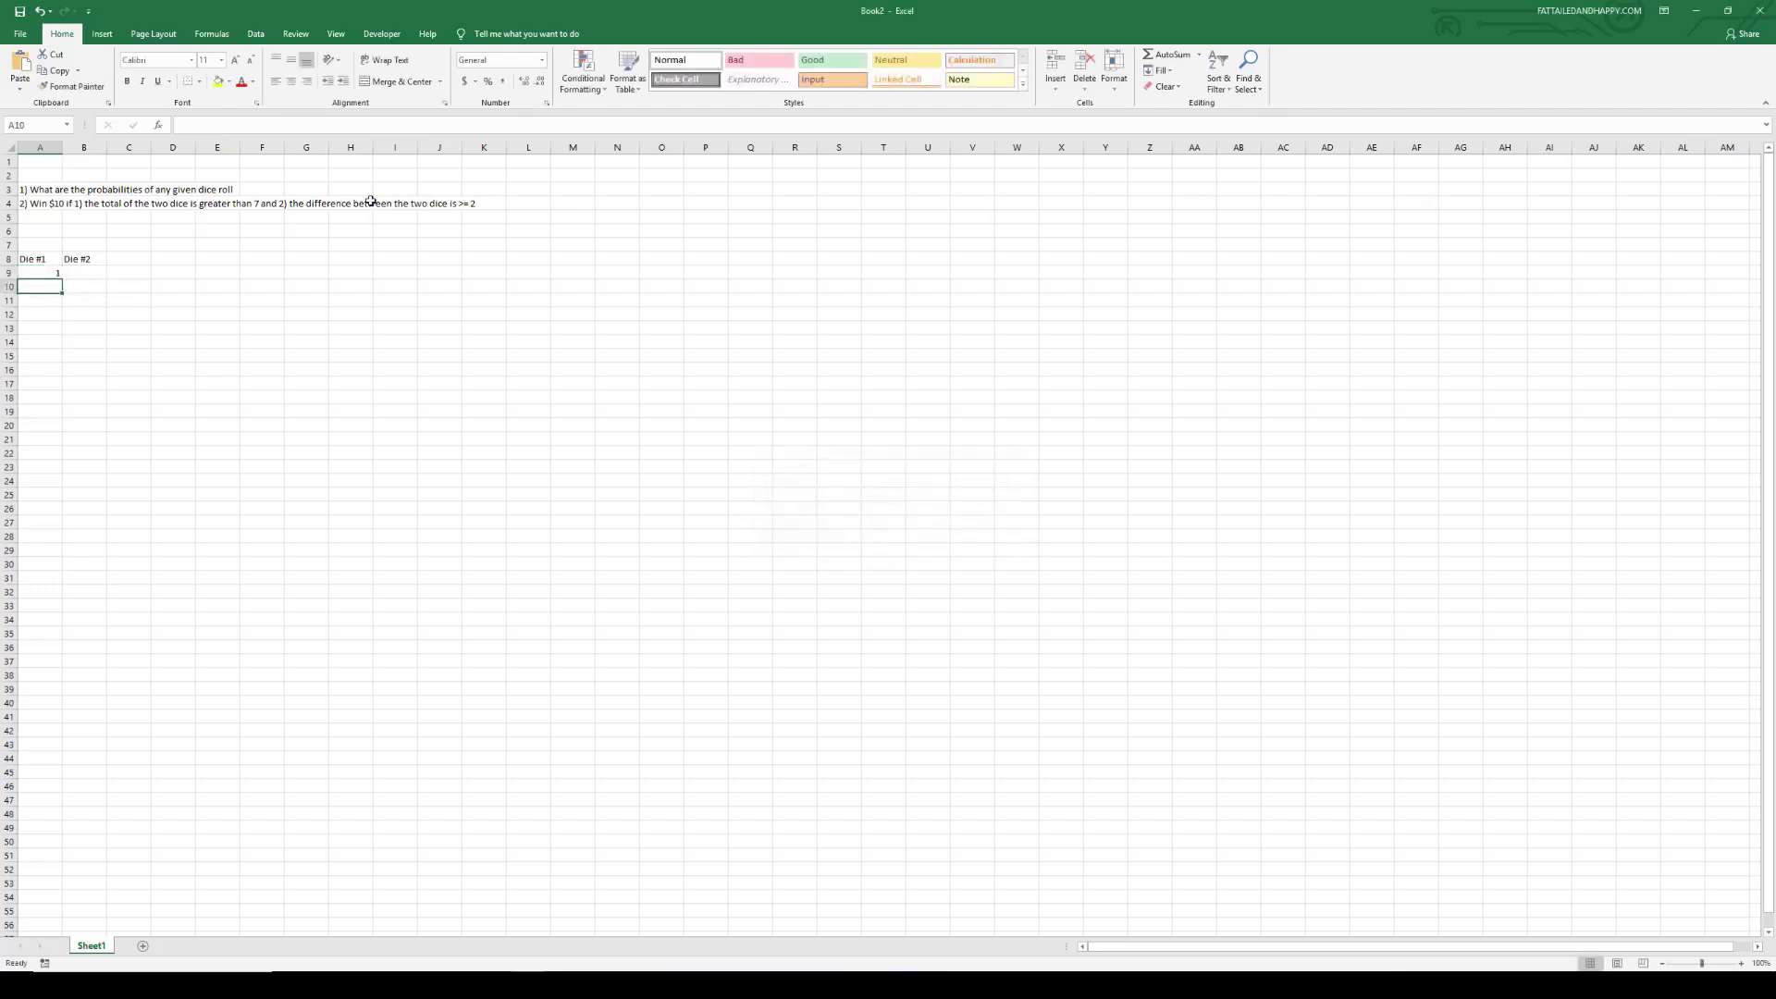
Step: Simulate the first roll of Die #2 in B9 with the formula =RANDBETWEEN(1,6)
key("Up")
key("Right")
type("=")
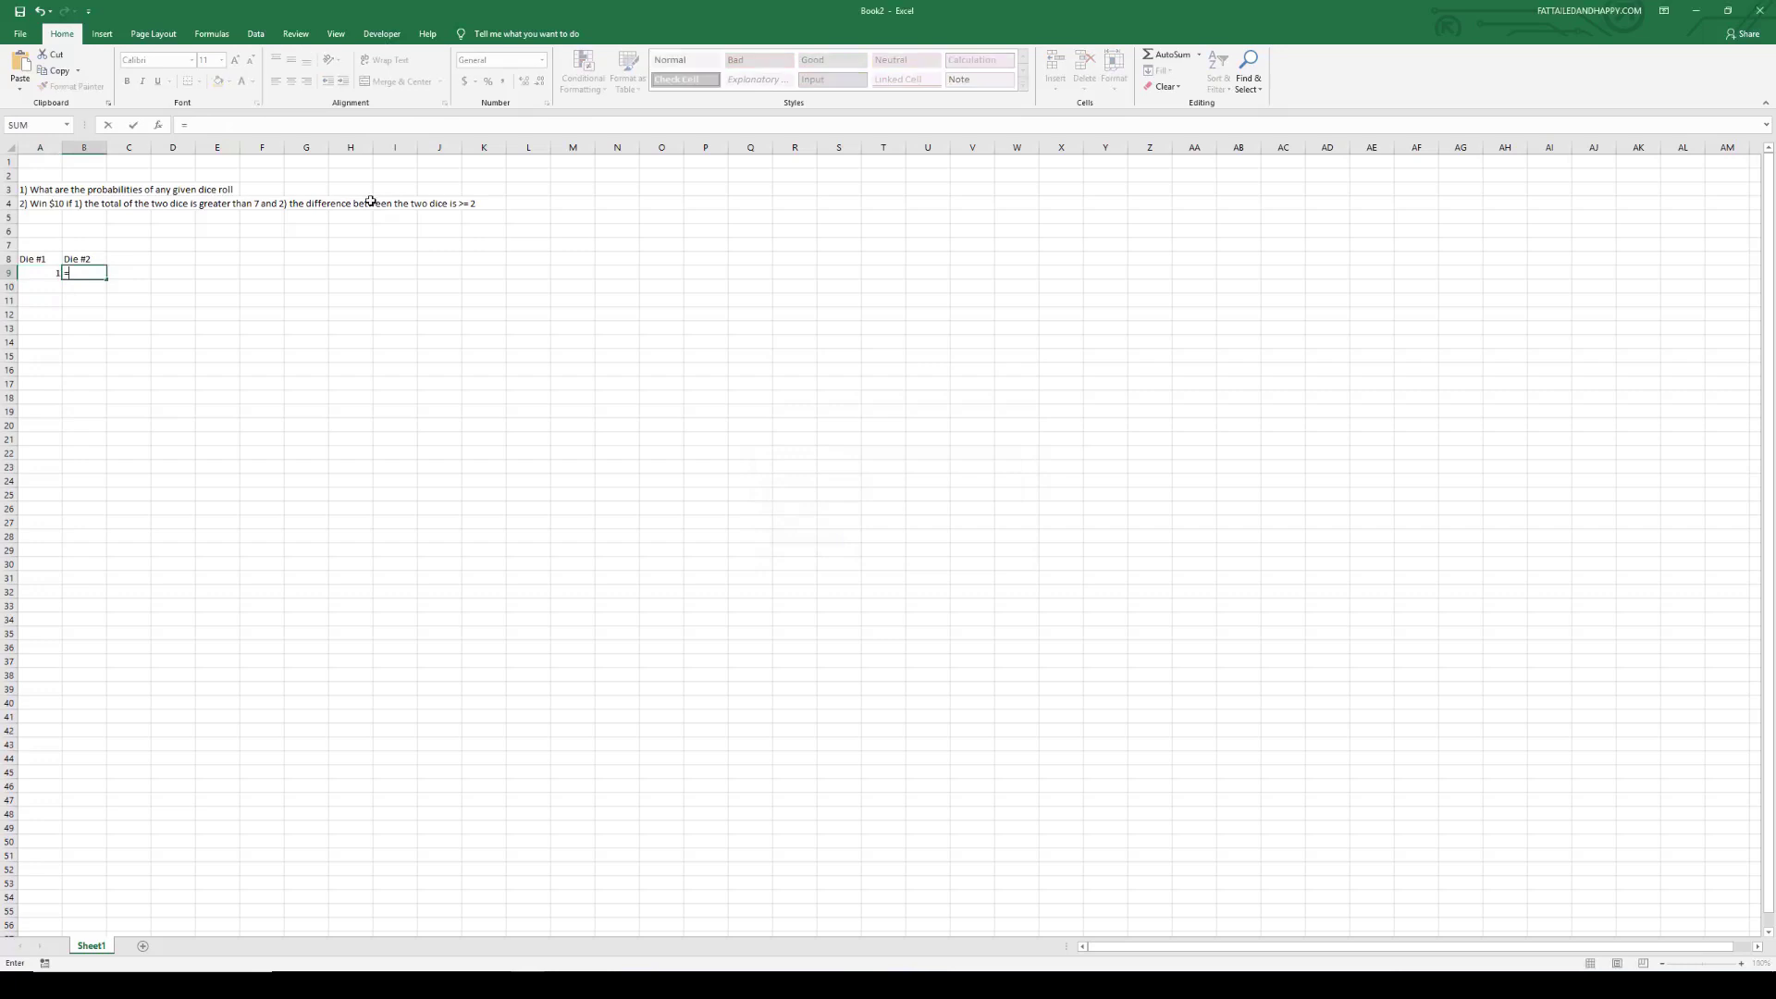
type("roundb")
key("BackSpace")
key("BackSpace")
key("BackSpace")
key("BackSpace")
key("BackSpace")
type("andbetween(1,6)")
key("Return")
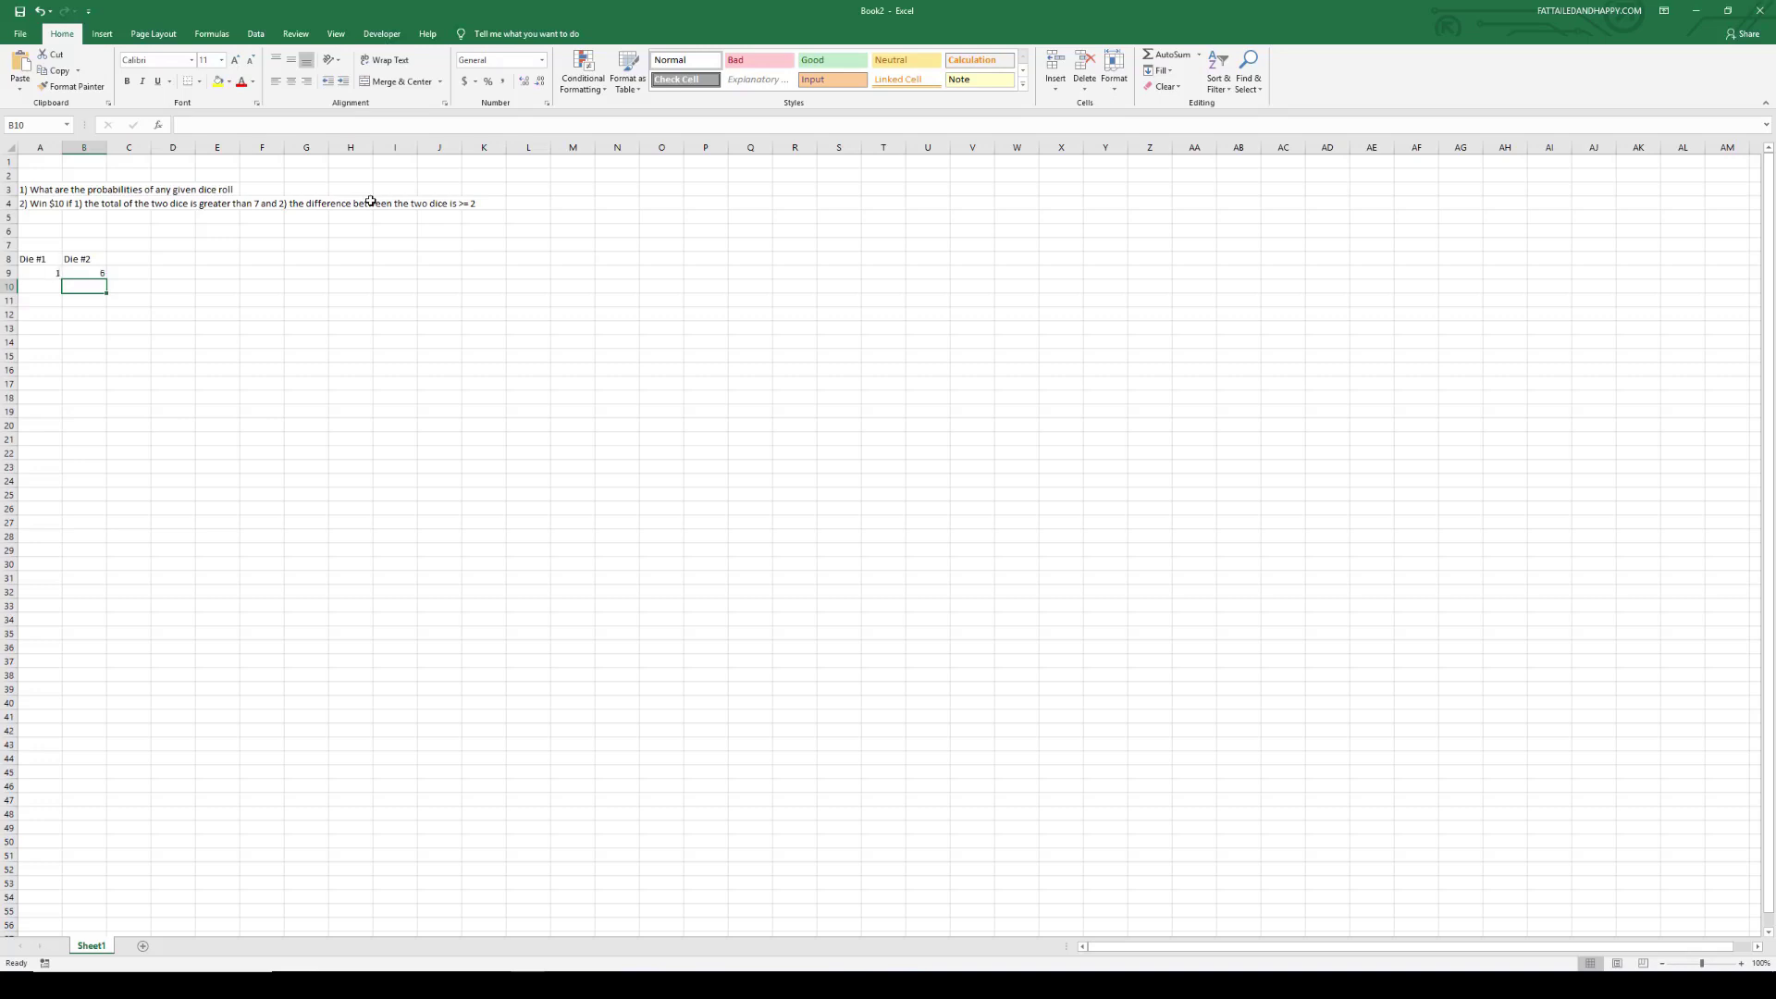
Step: Fill the formulas in A9:B9 down to row 10177 and return to the start of the sheet
key("Left")
key("Up")
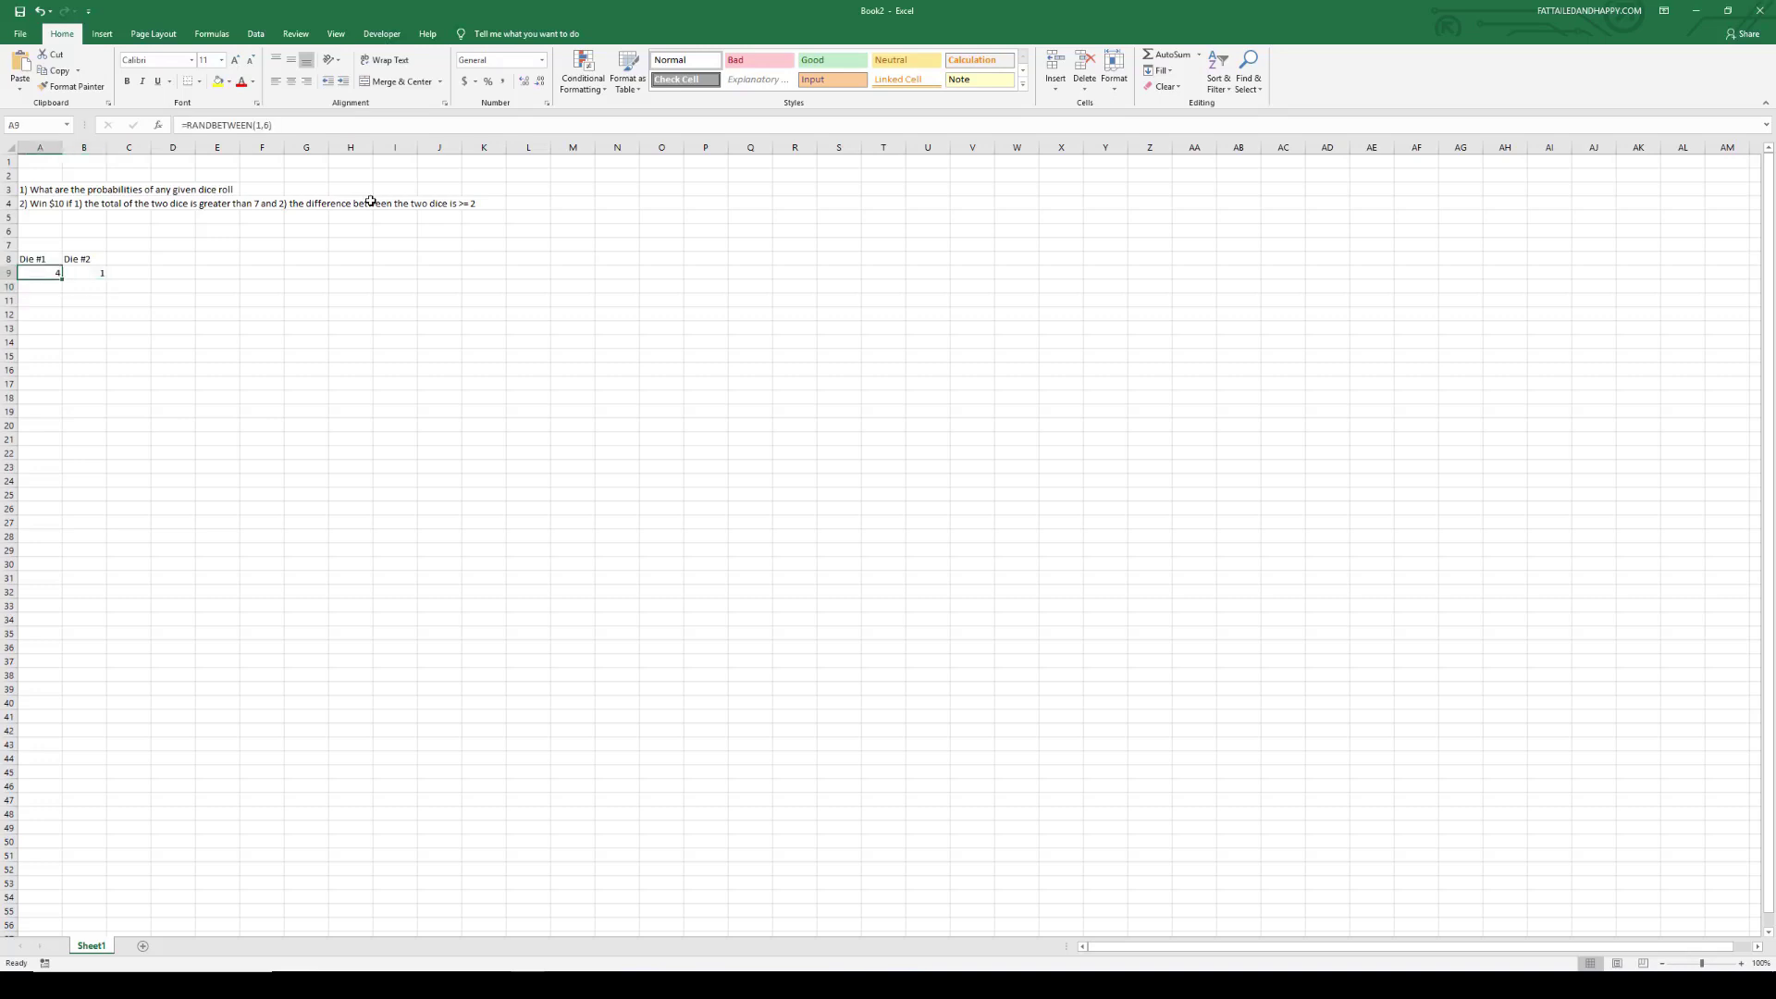
key("shift+Right")
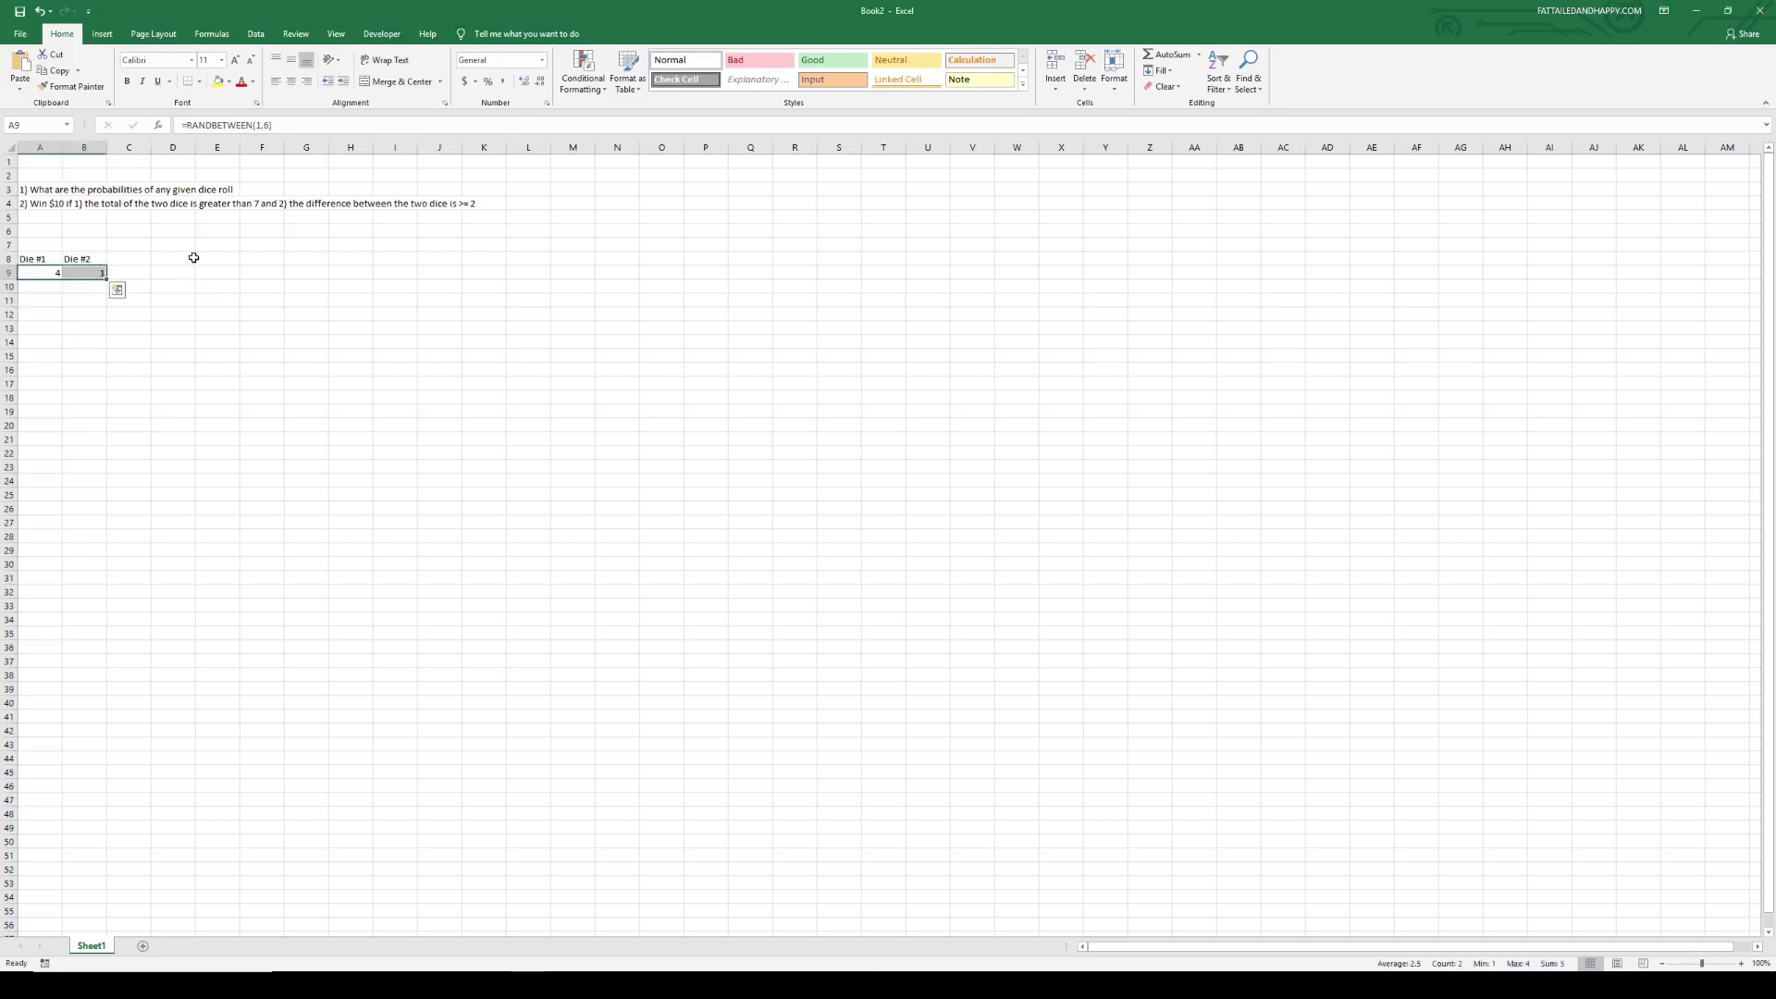
left_click_drag(109, 279, 166, 407)
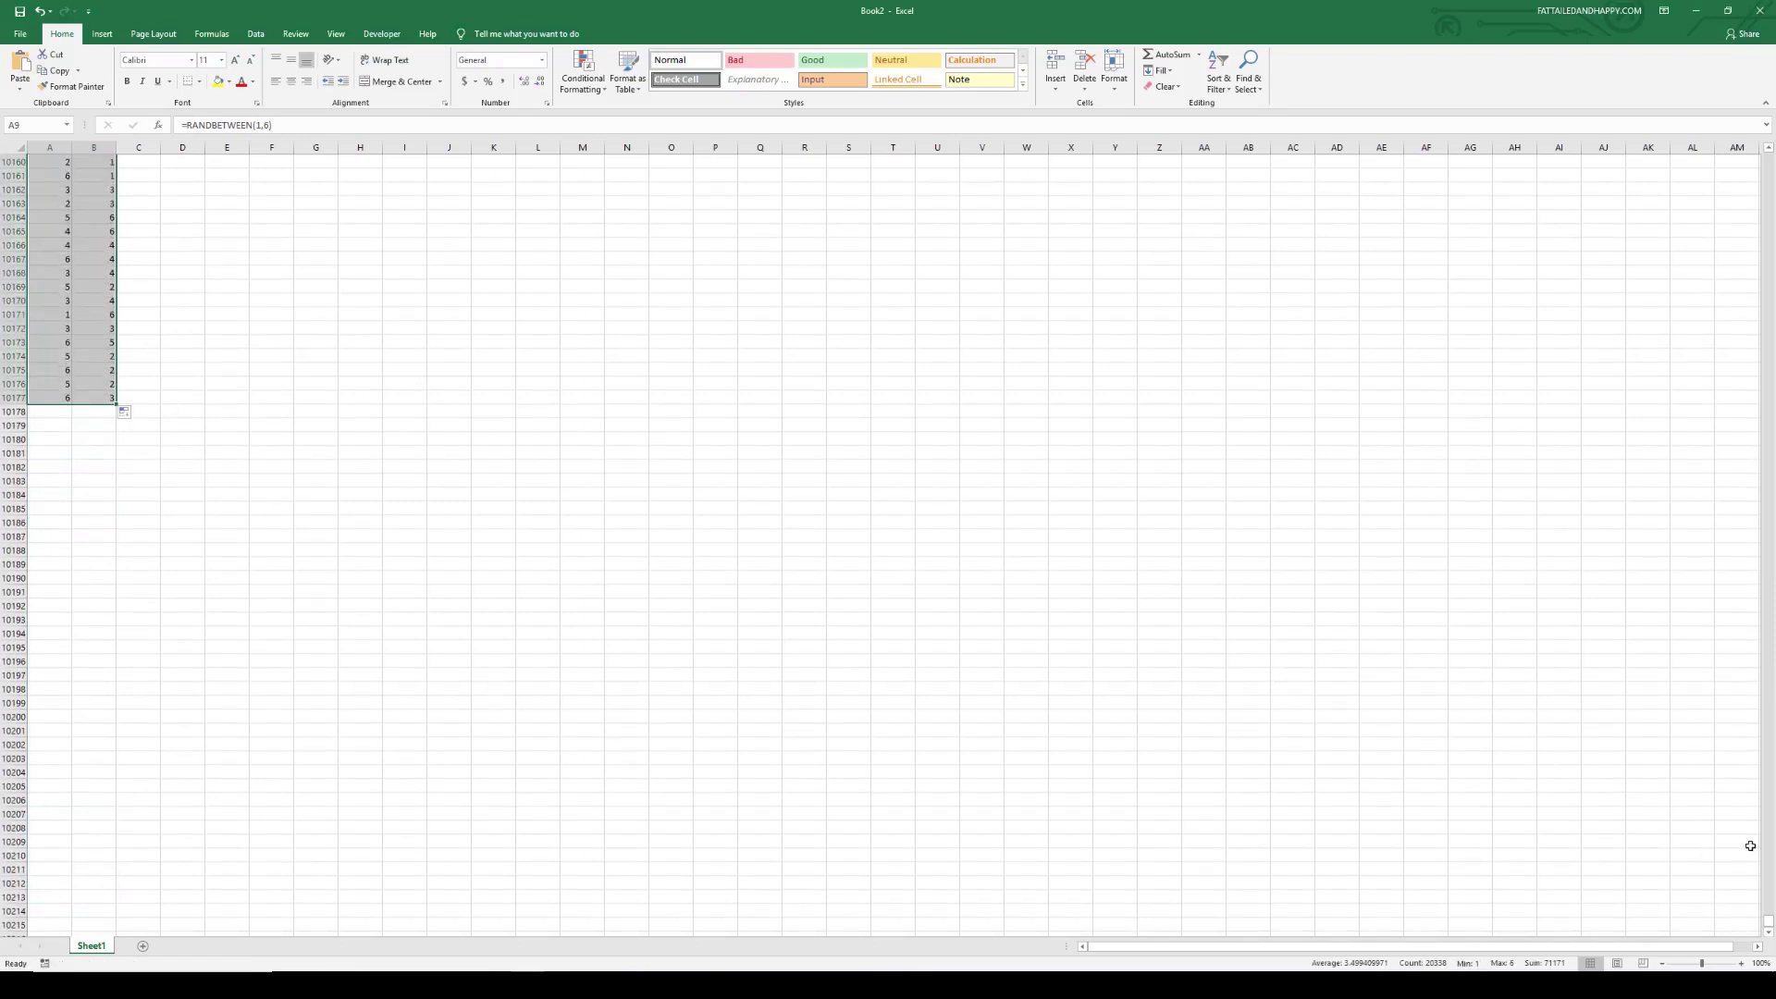
left_click_drag(1767, 929, 1763, 148)
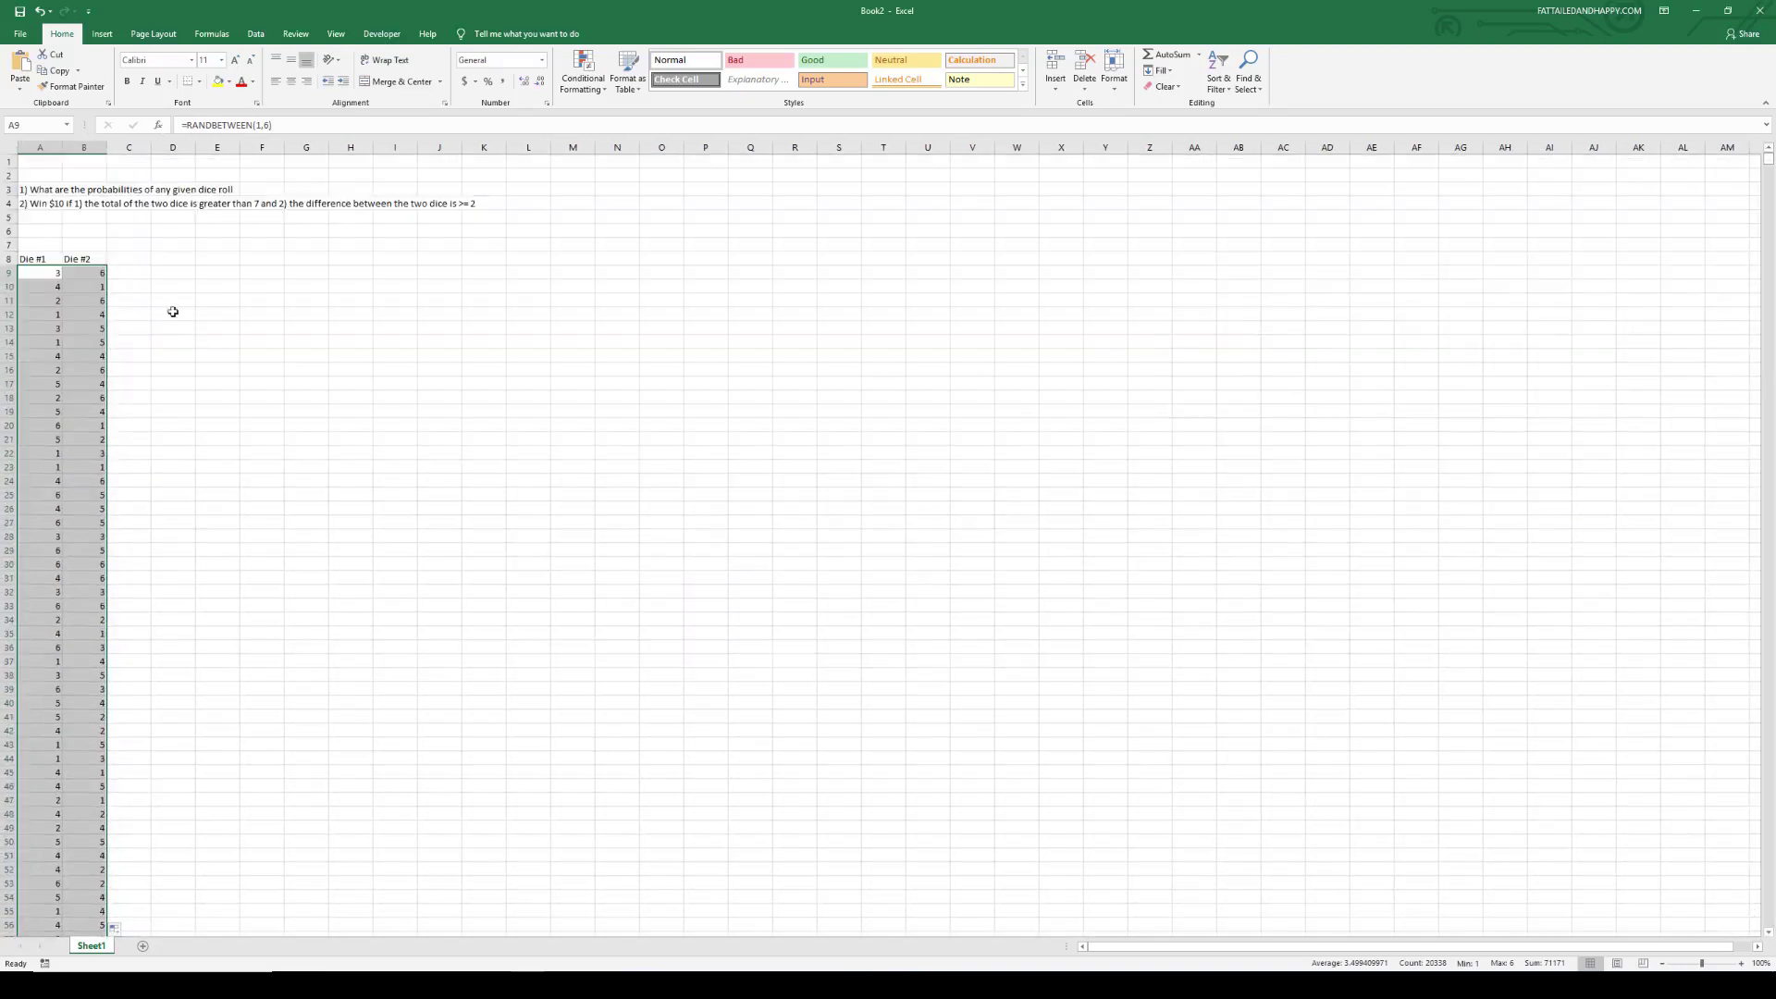
Step: Add a Sum column in C that totals both dice with =A9+B9, filled down alongside the rolls
left_click(139, 256)
key("Down")
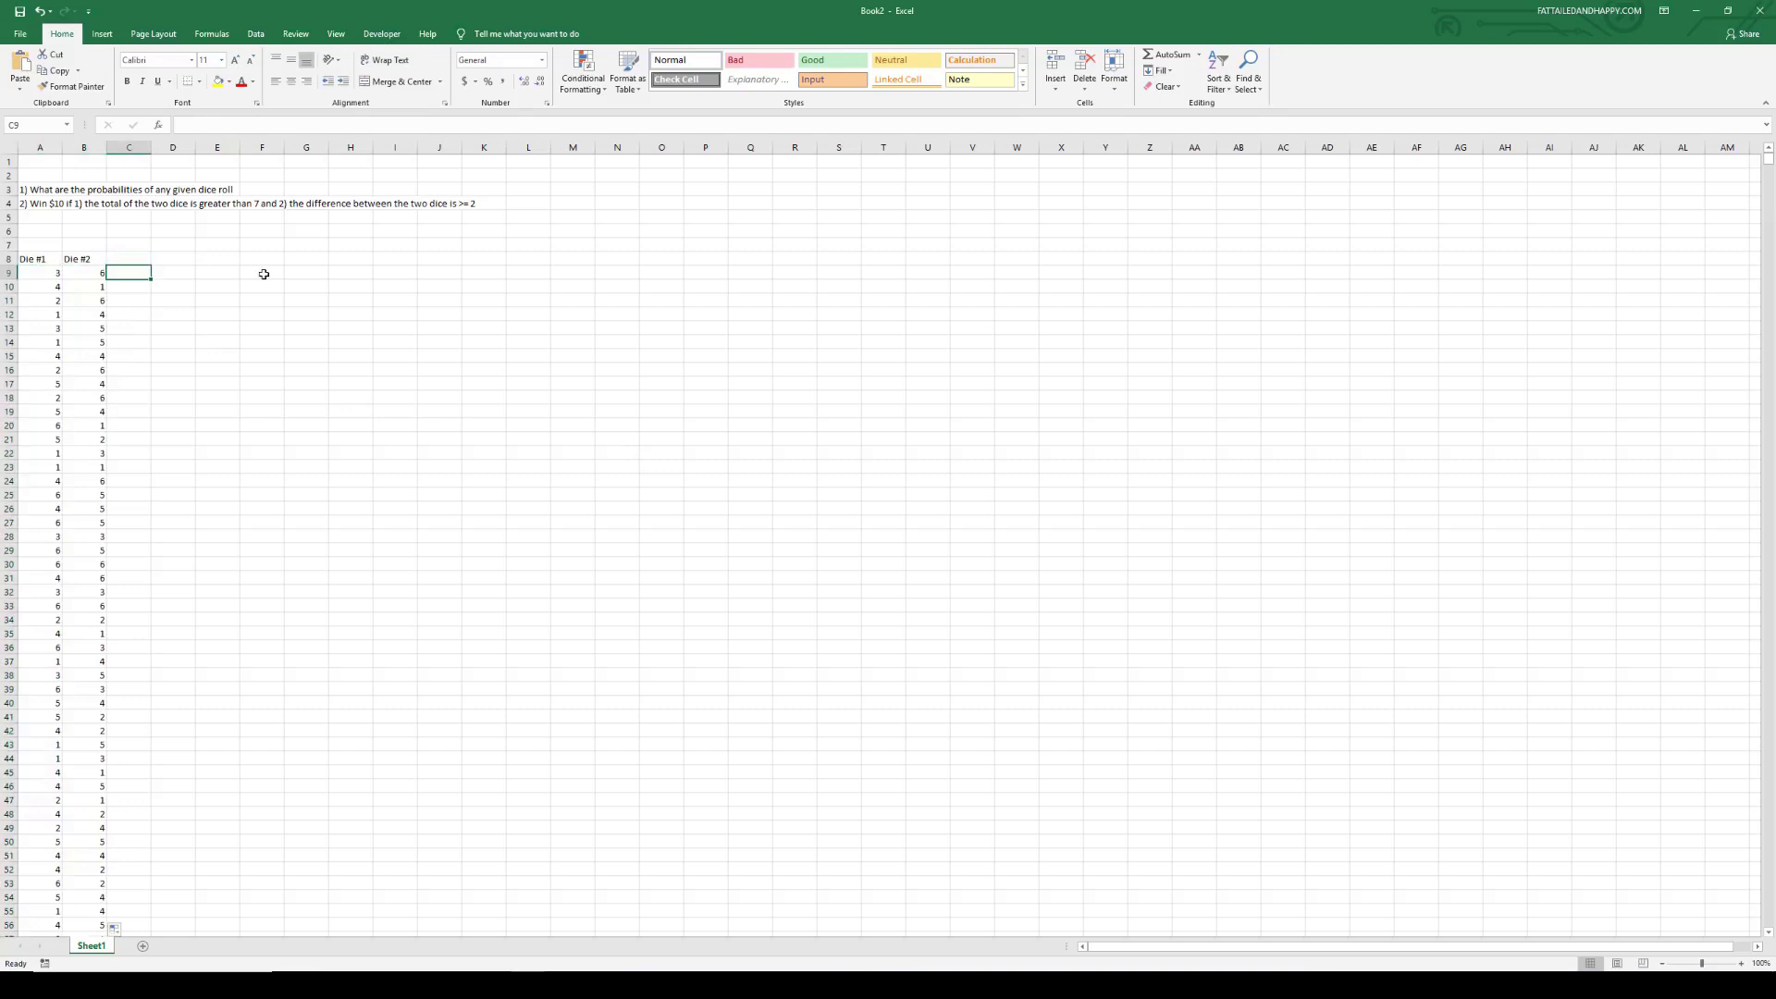
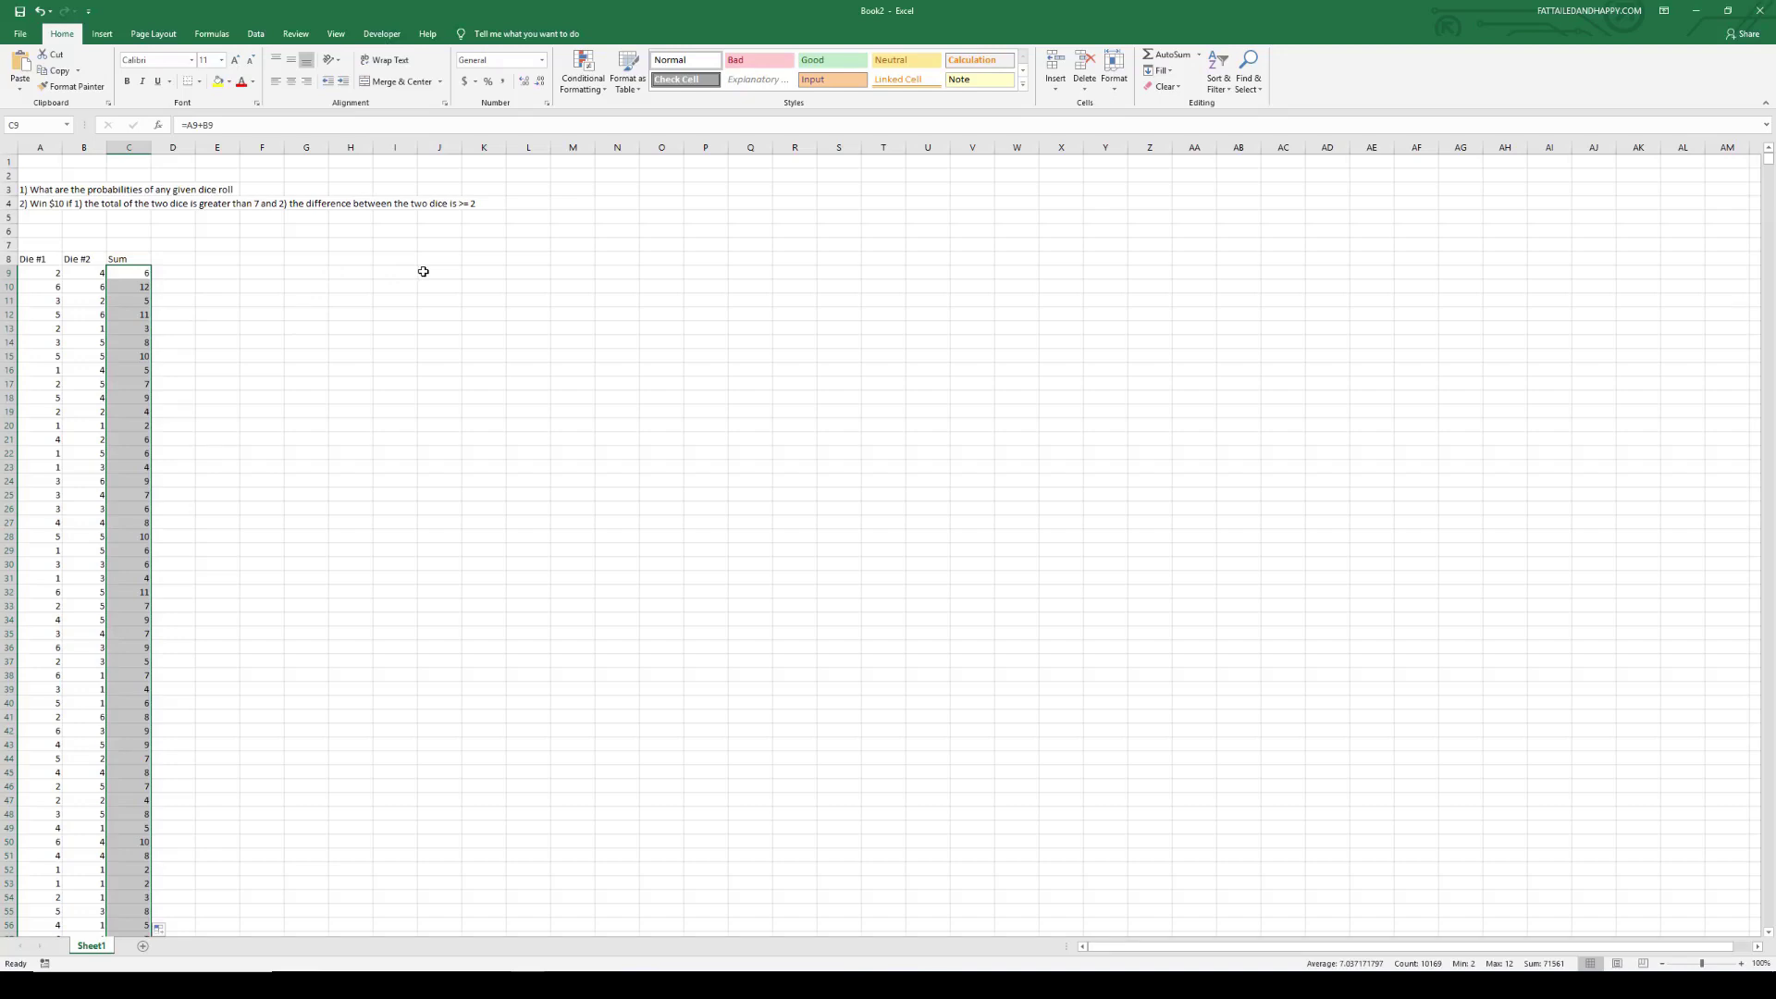
Step: List the possible dice totals 2 through 12 down column J, in cells J9 to J19
left_click(425, 271)
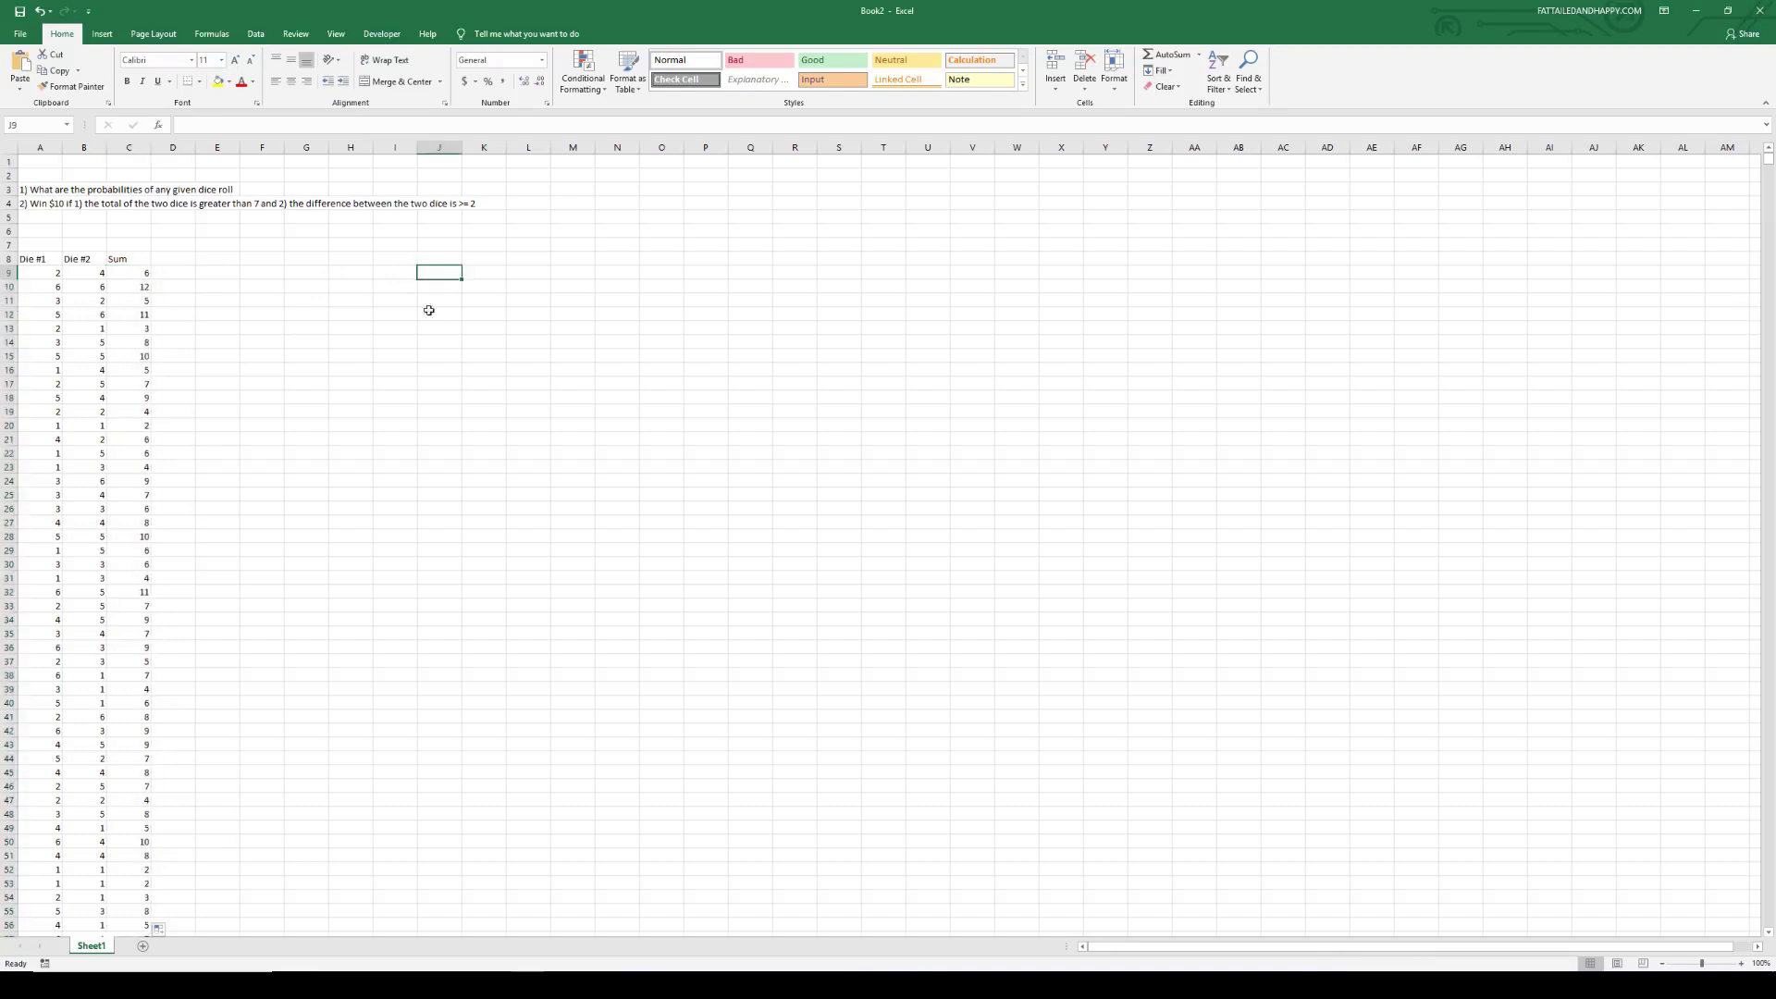
type("2")
key("Return")
type("3")
key("Return")
type("4")
key("Return")
type("5 6 7 8")
key("Return")
type("9")
key("Return")
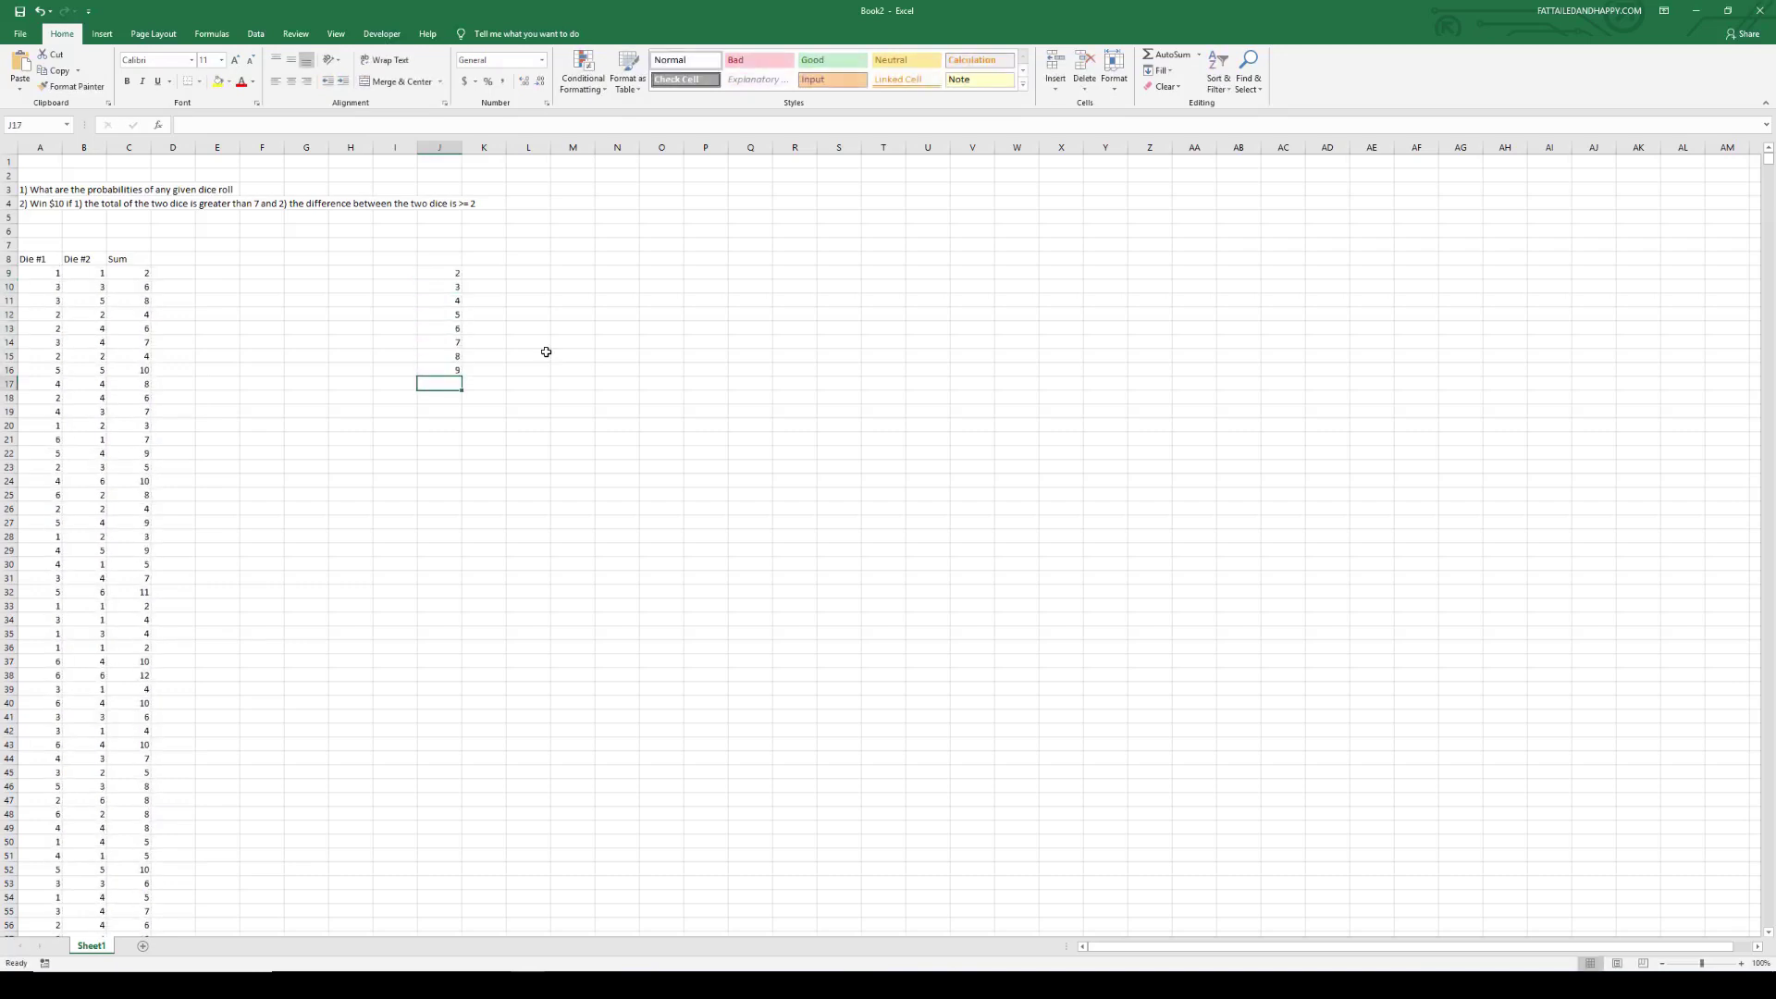
type("10")
key("Return")
type("11")
key("Return")
type("12")
key("ctrl+Return")
Step: Count how often a total of 2 was rolled in K9 with the formula =COUNTIF(C:C,J9)
key("Right")
key("Up")
key("Up")
key("Up")
key("Up")
key("Up")
key("Up")
key("Up")
key("Up")
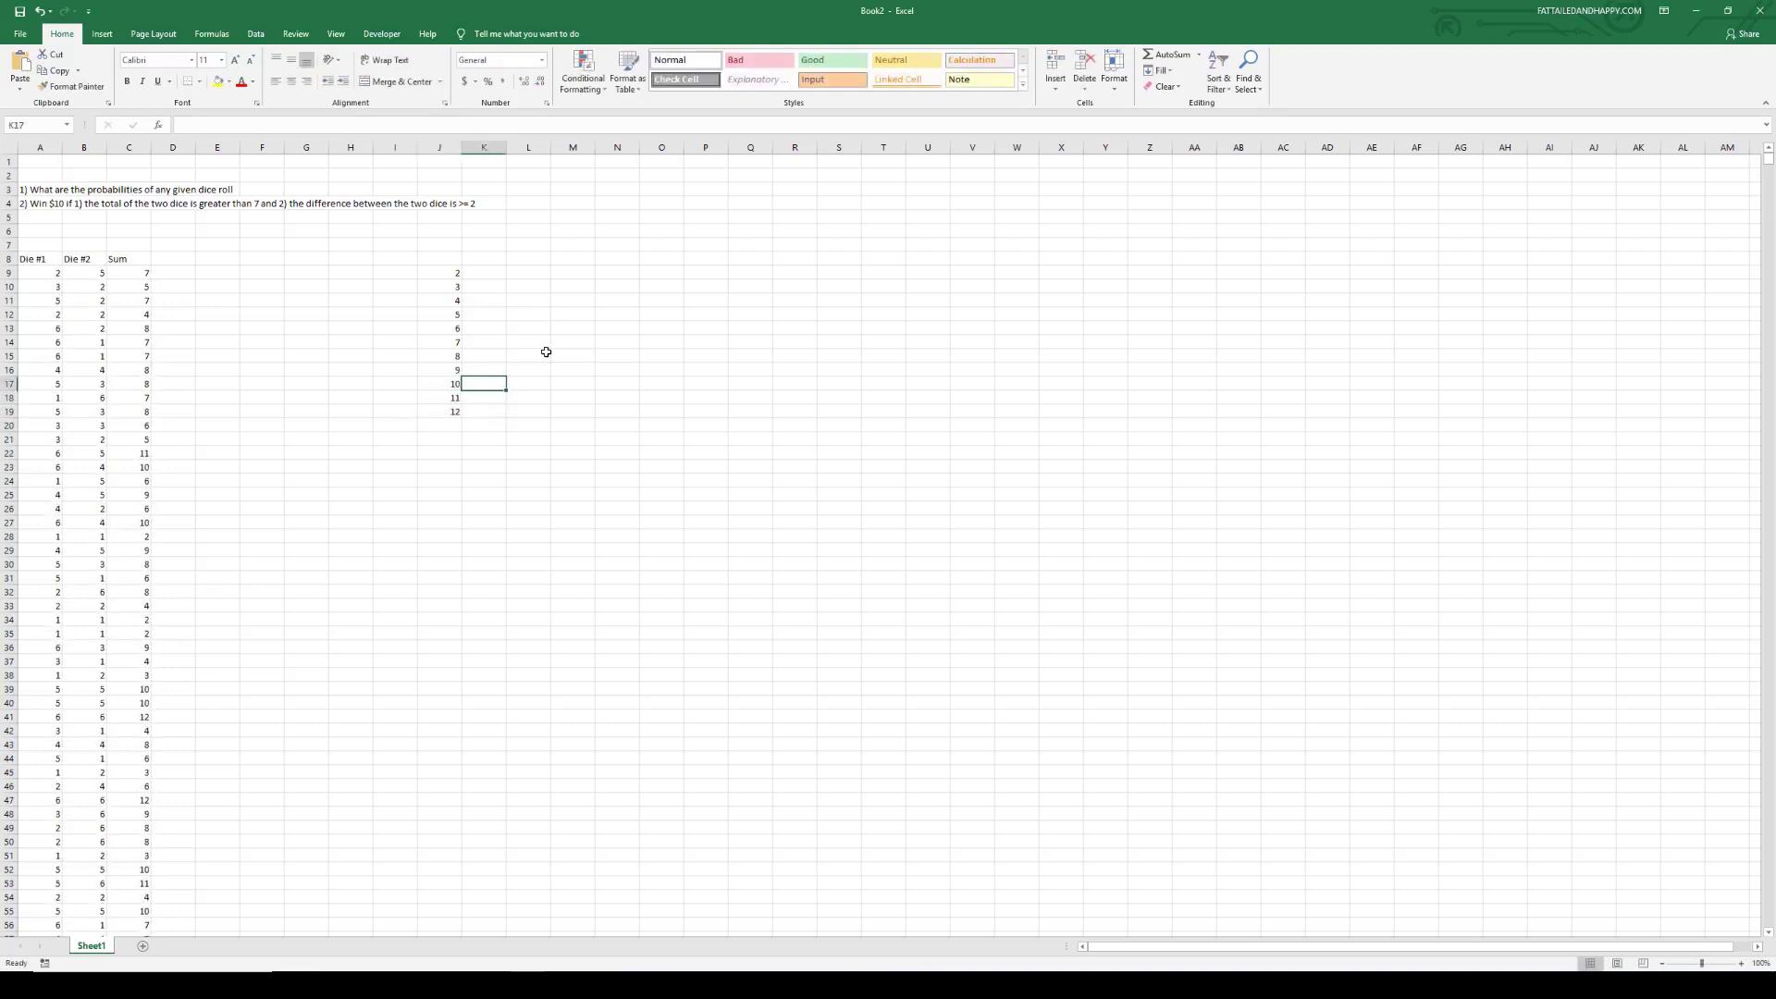
key("Up")
key("Up")
type("=")
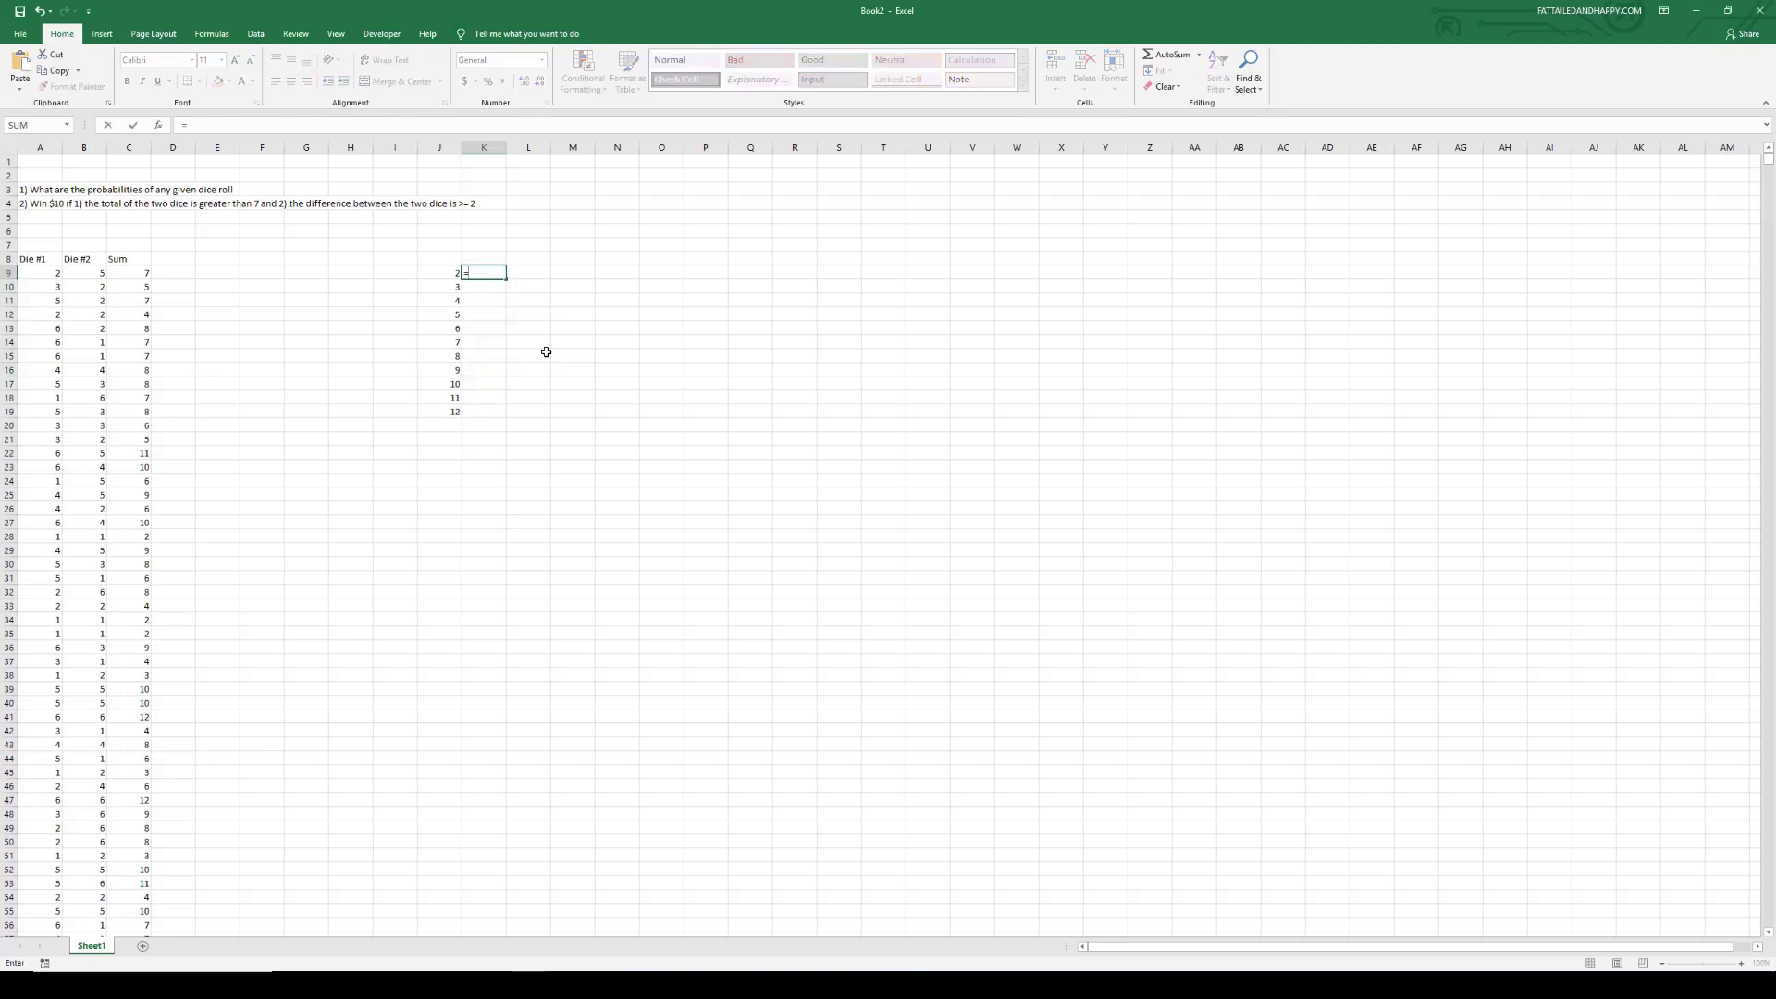
type("count")
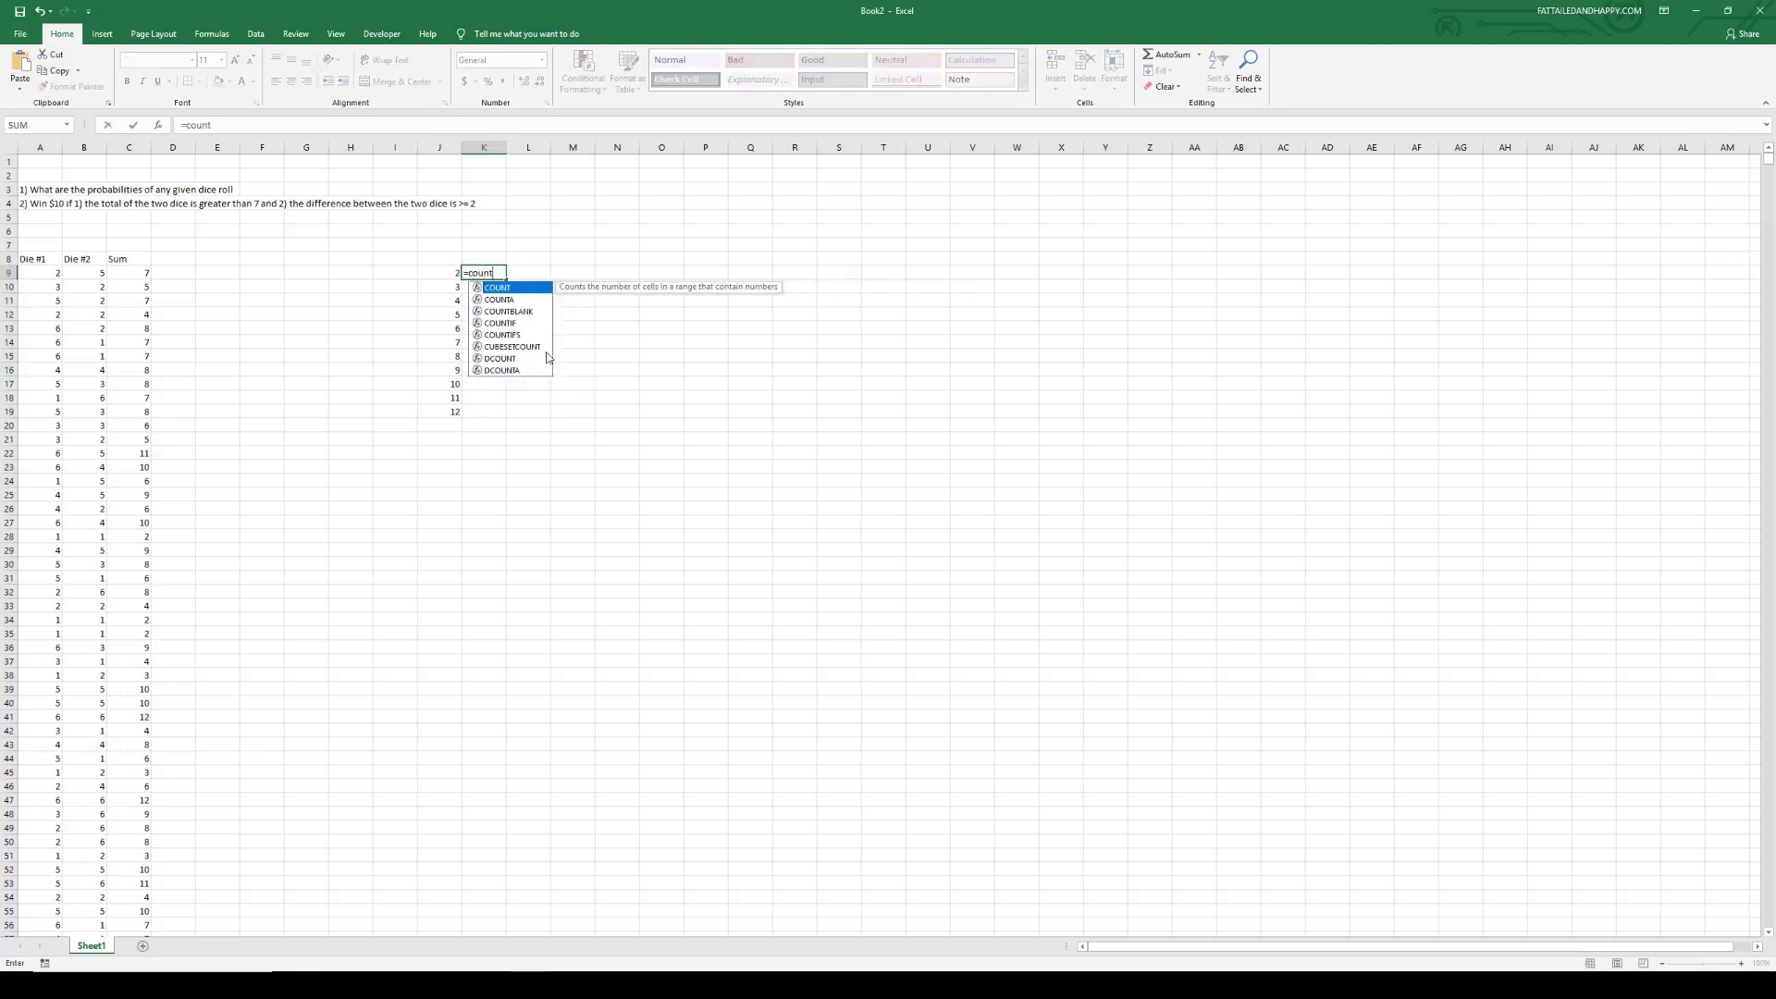
type("if(")
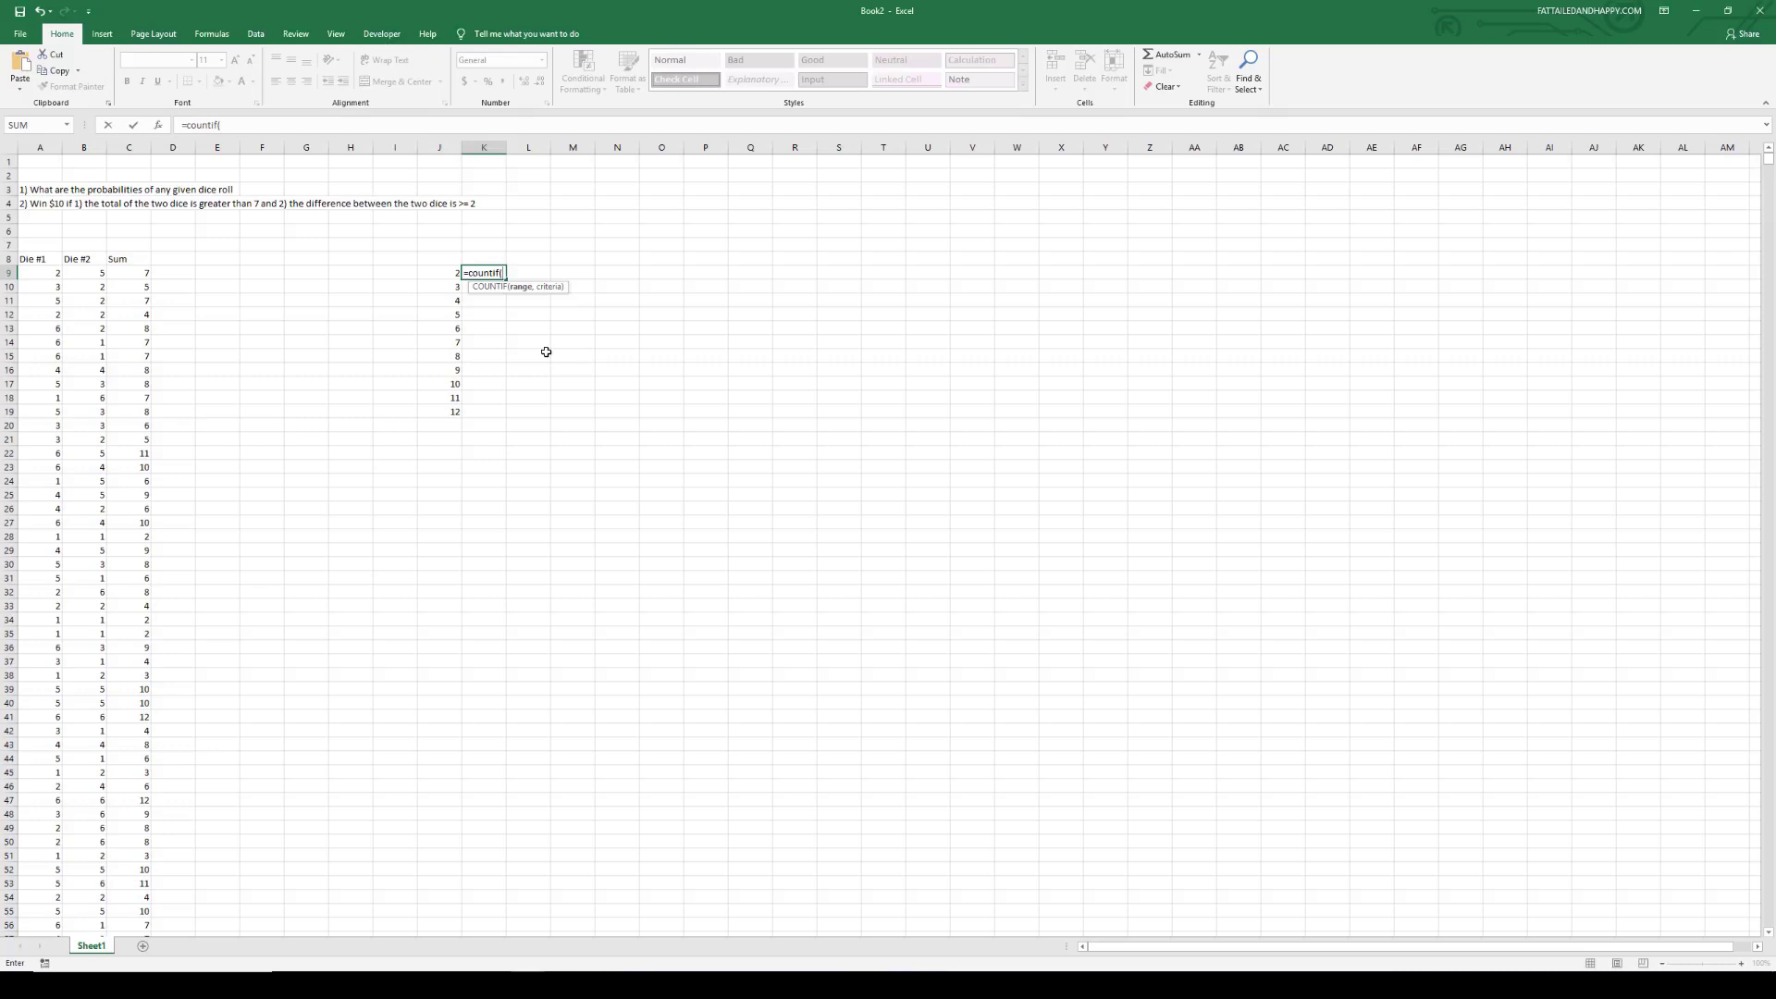
type("c:c")
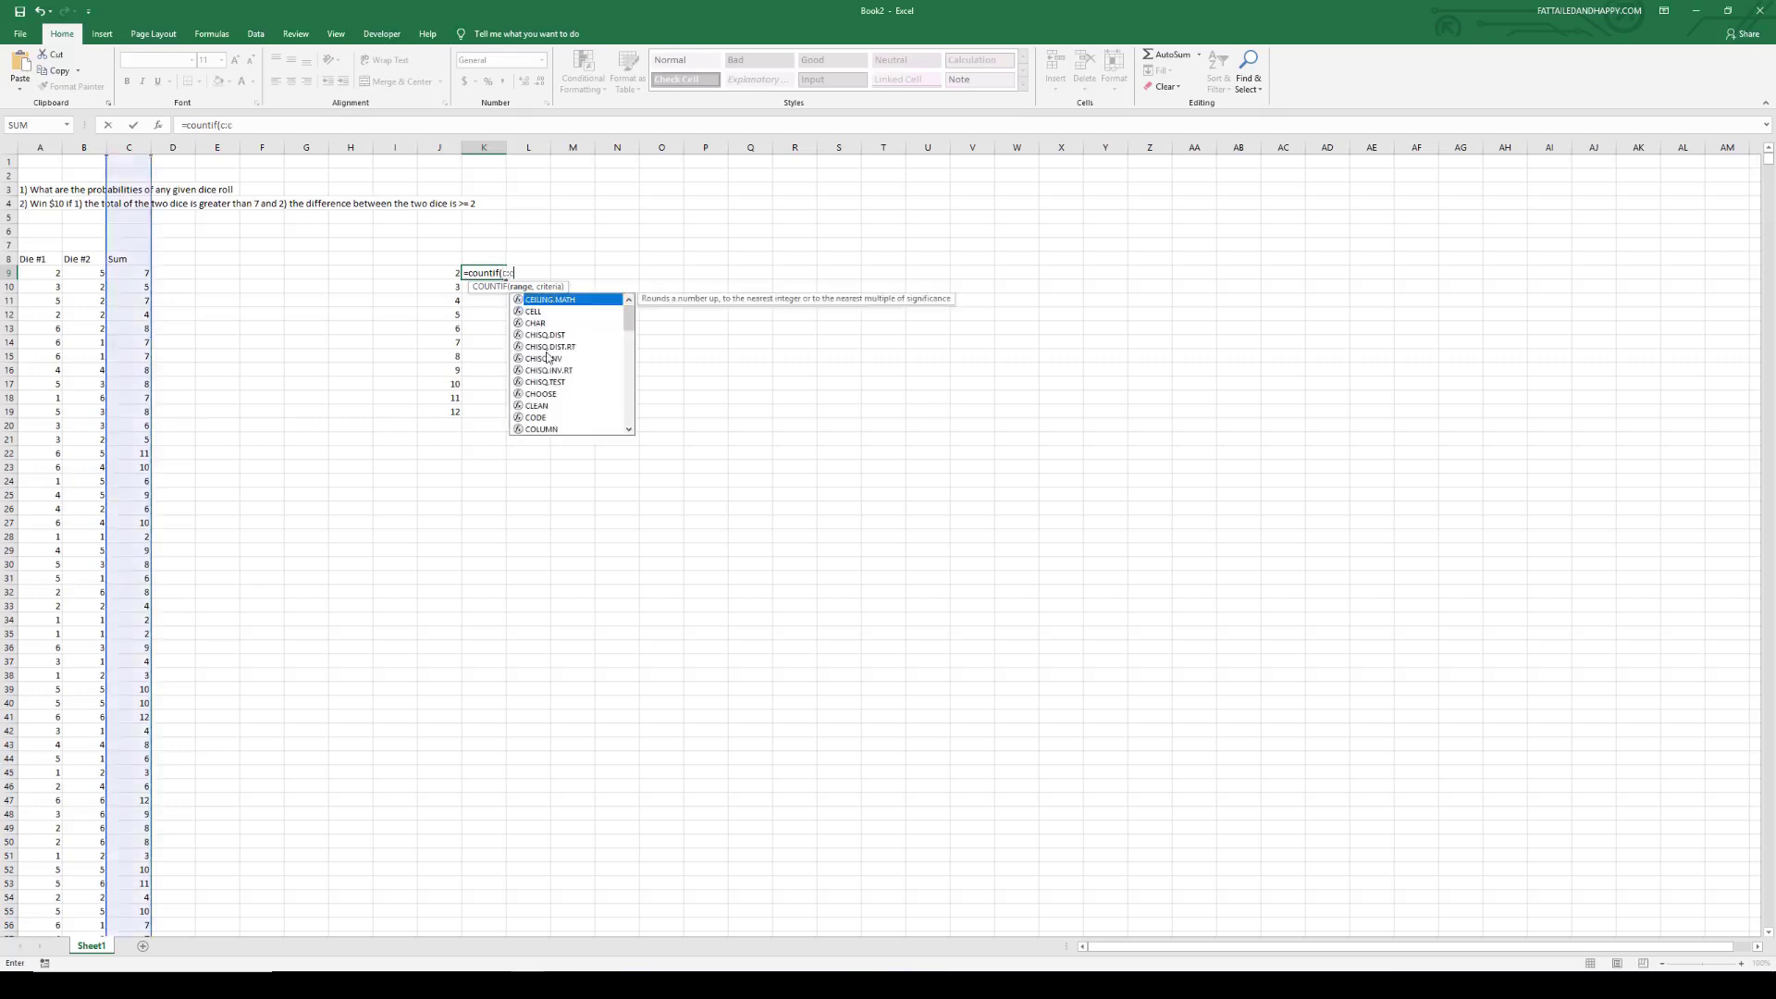
type(",")
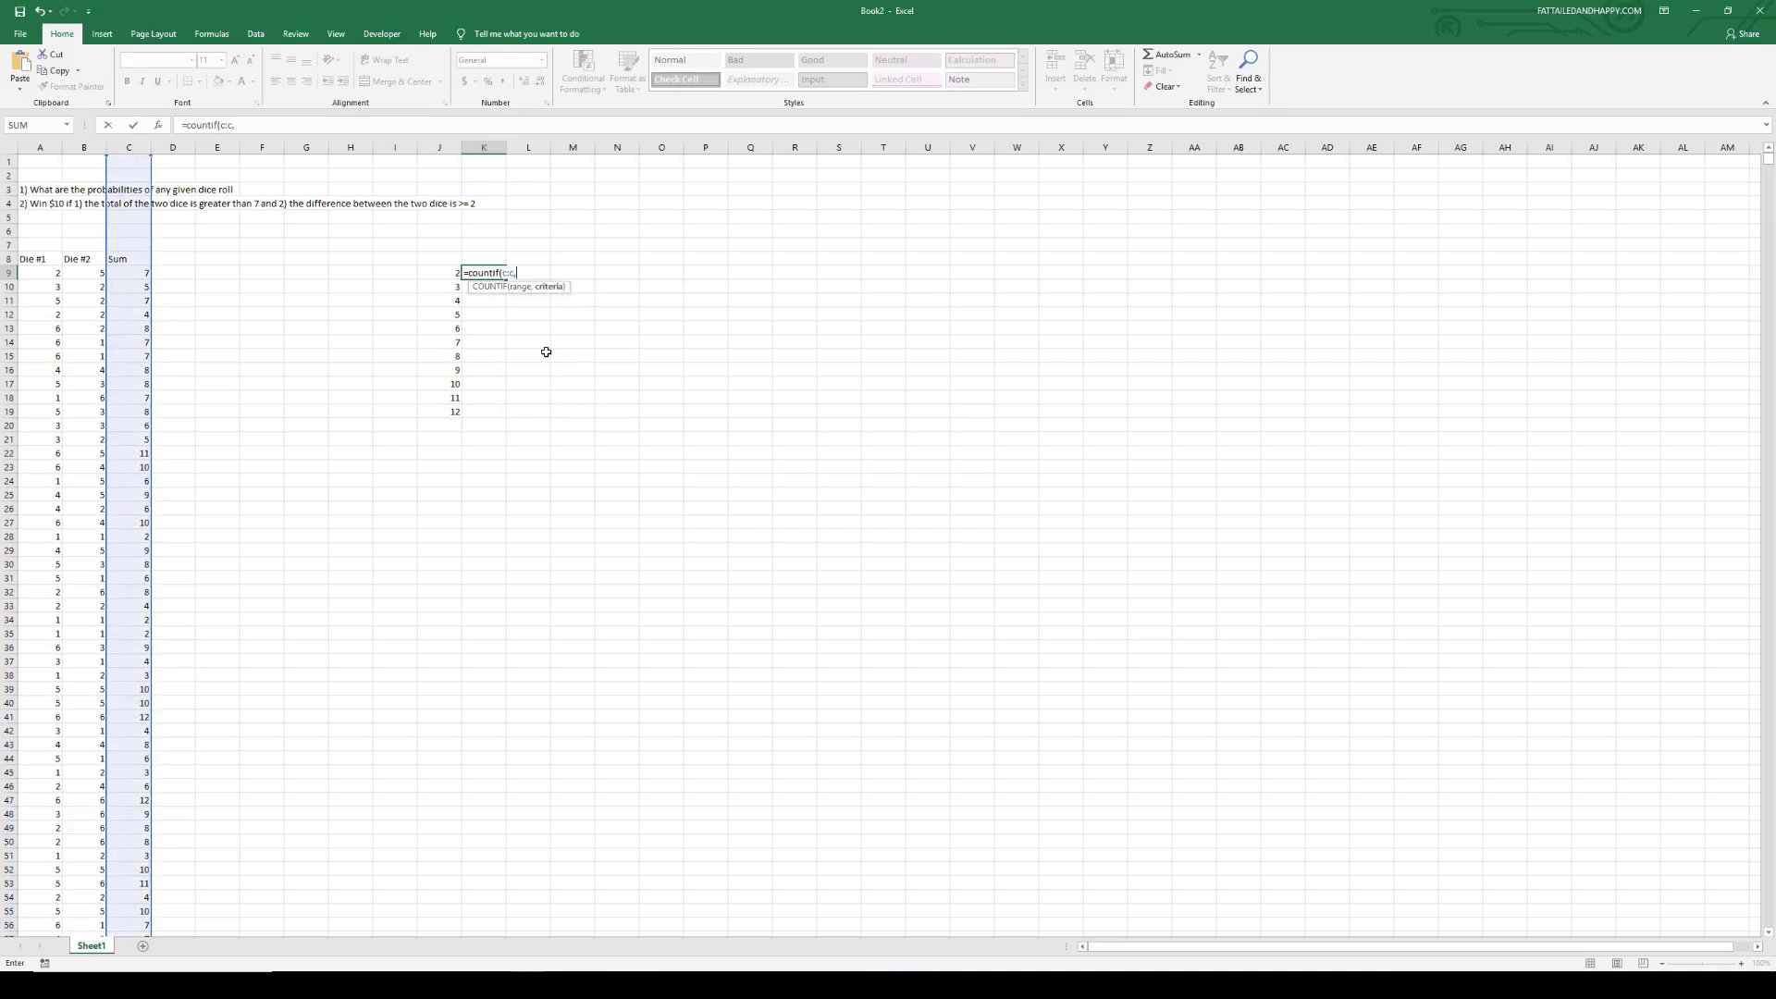
type("j9")
key("Return")
Step: Copy the COUNTIF formula from K9 down through K19 to count every other possible total
key("Up")
key("ctrl+c")
key("Down")
key("ctrl+v")
key("Down")
key("ctrl+v")
key("Down")
key("ctrl+v")
key("Down")
key("ctrl+v")
key("Down")
key("ctrl+v")
key("Down")
key("ctrl+v")
key("Down")
key("ctrl+v")
key("Down")
key("ctrl+v")
key("Down")
key("ctrl+v")
key("Down")
key("ctrl+v")
key("Down")
key("Right")
key("Escape")
key("Up")
key("Up")
key("Up")
key("Left")
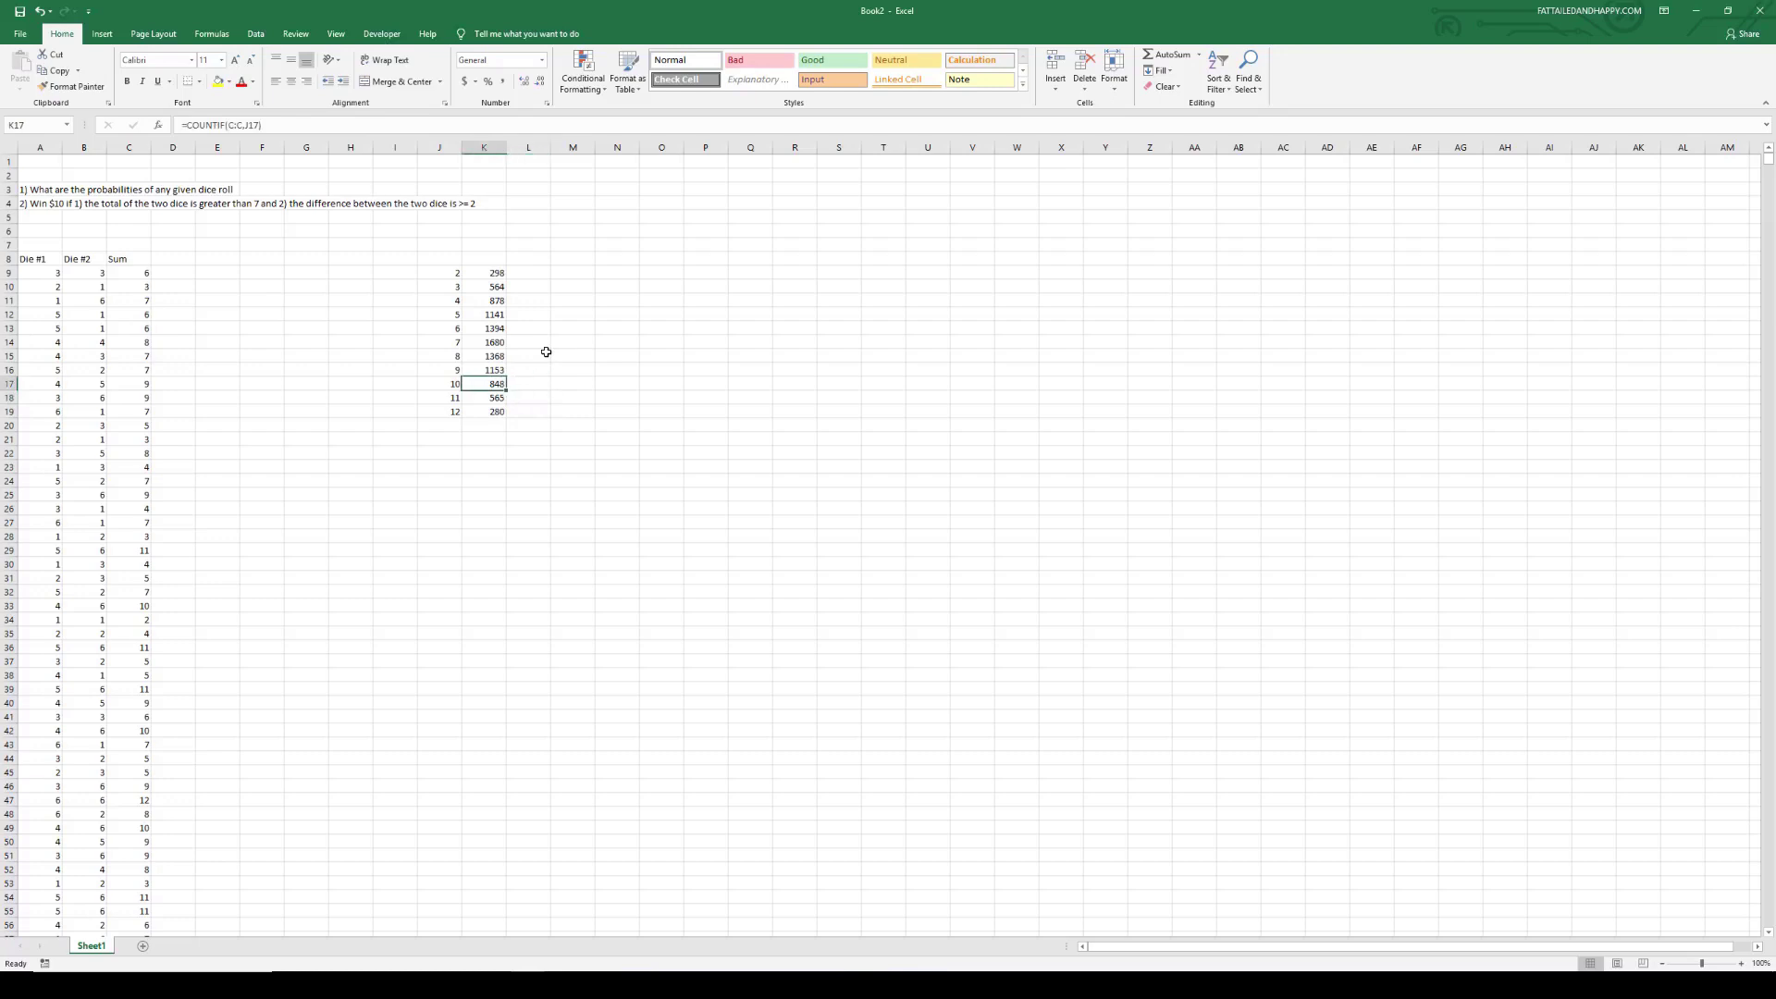
Step: Add up all the roll counts in K21 with the formula =SUM(K9:K19)
left_click(518, 274)
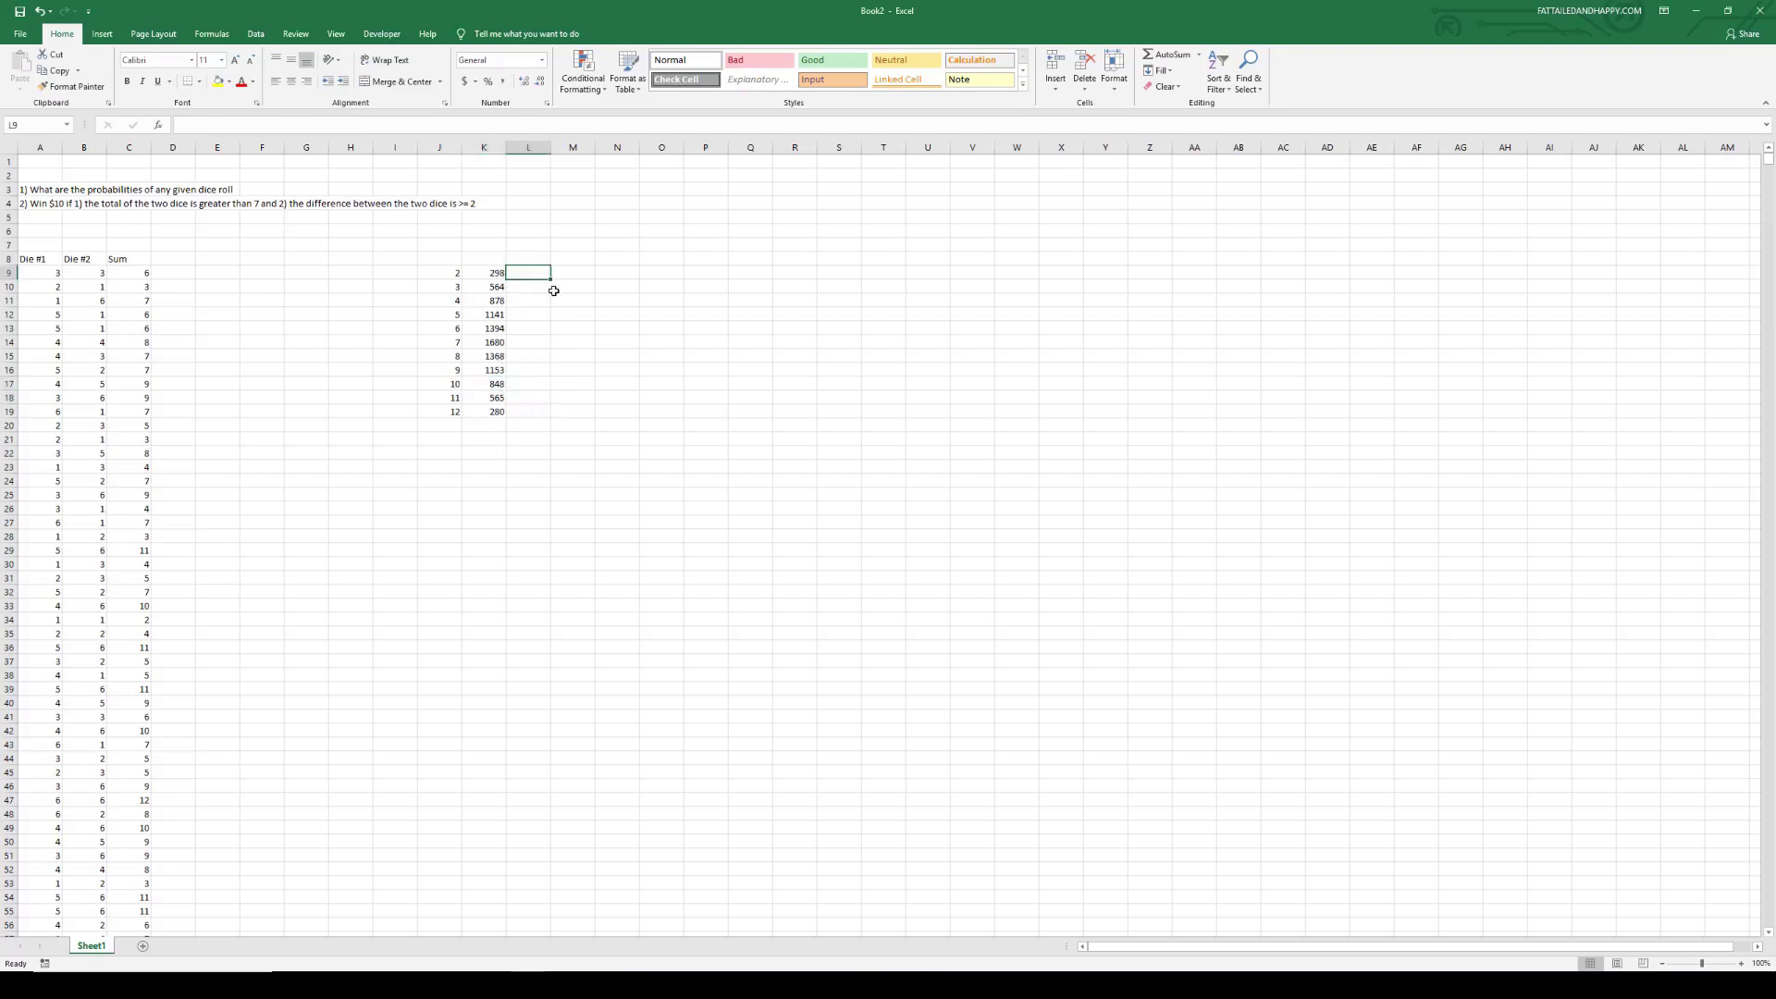
left_click(498, 442)
type("=sum(")
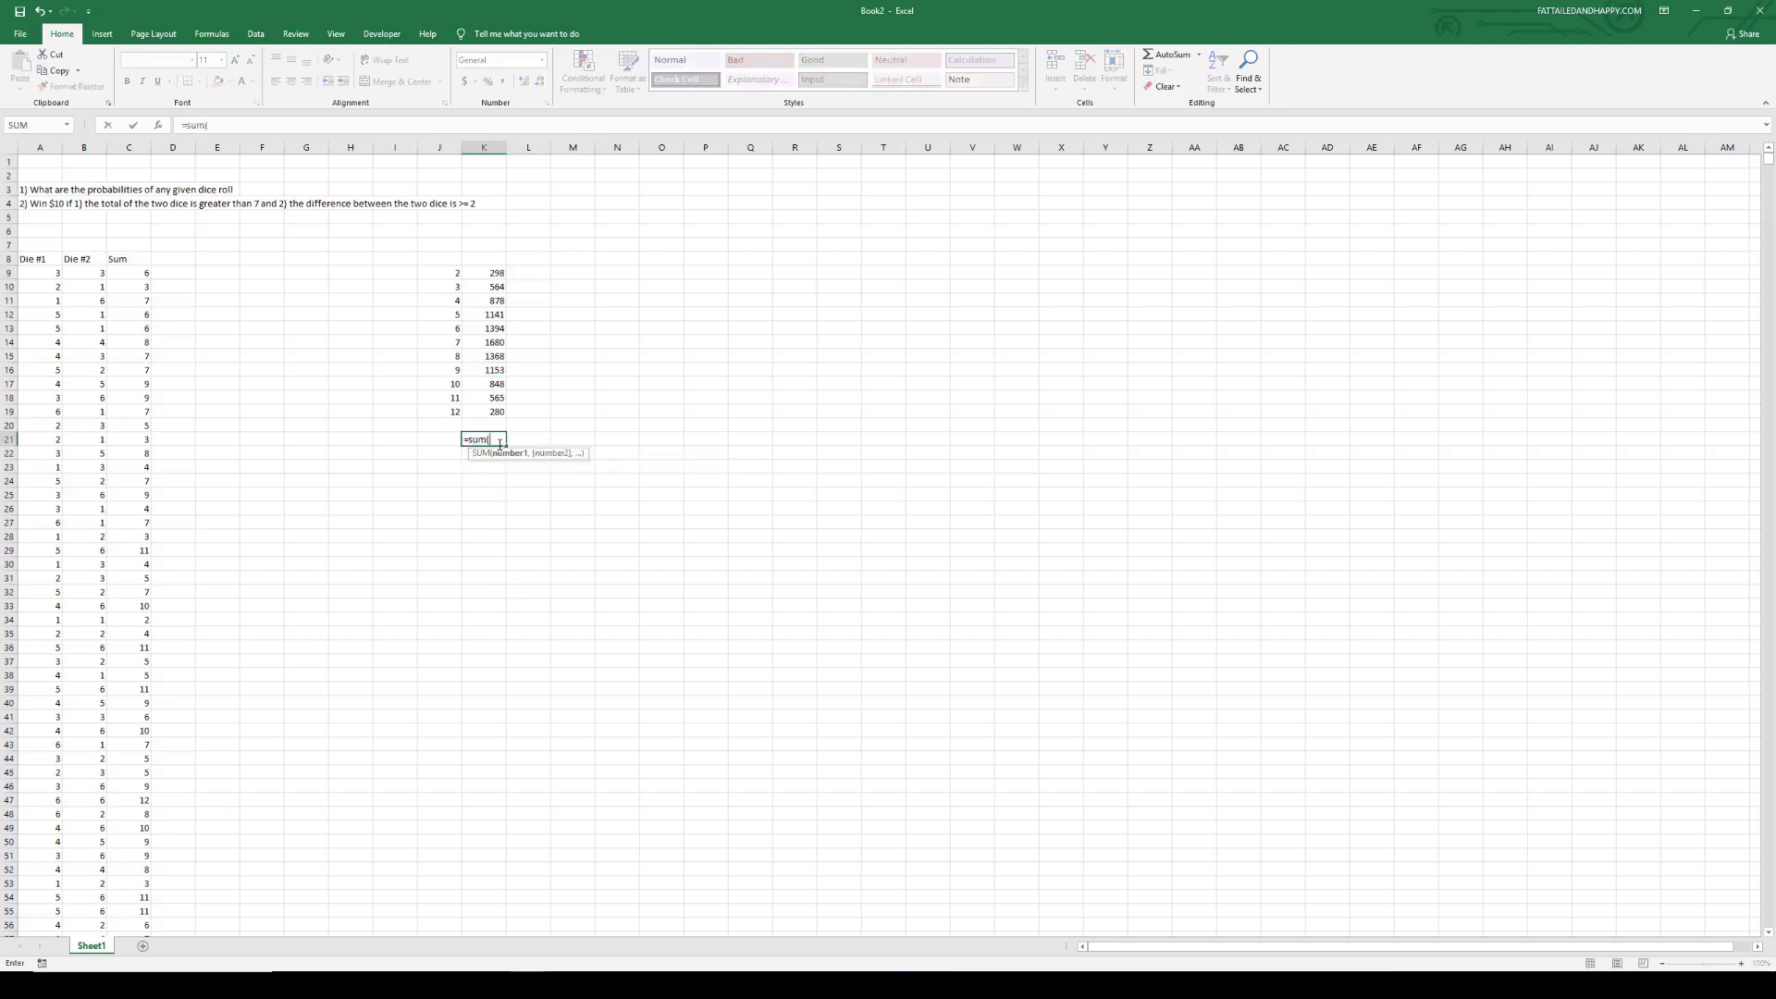
type("k9:k19")
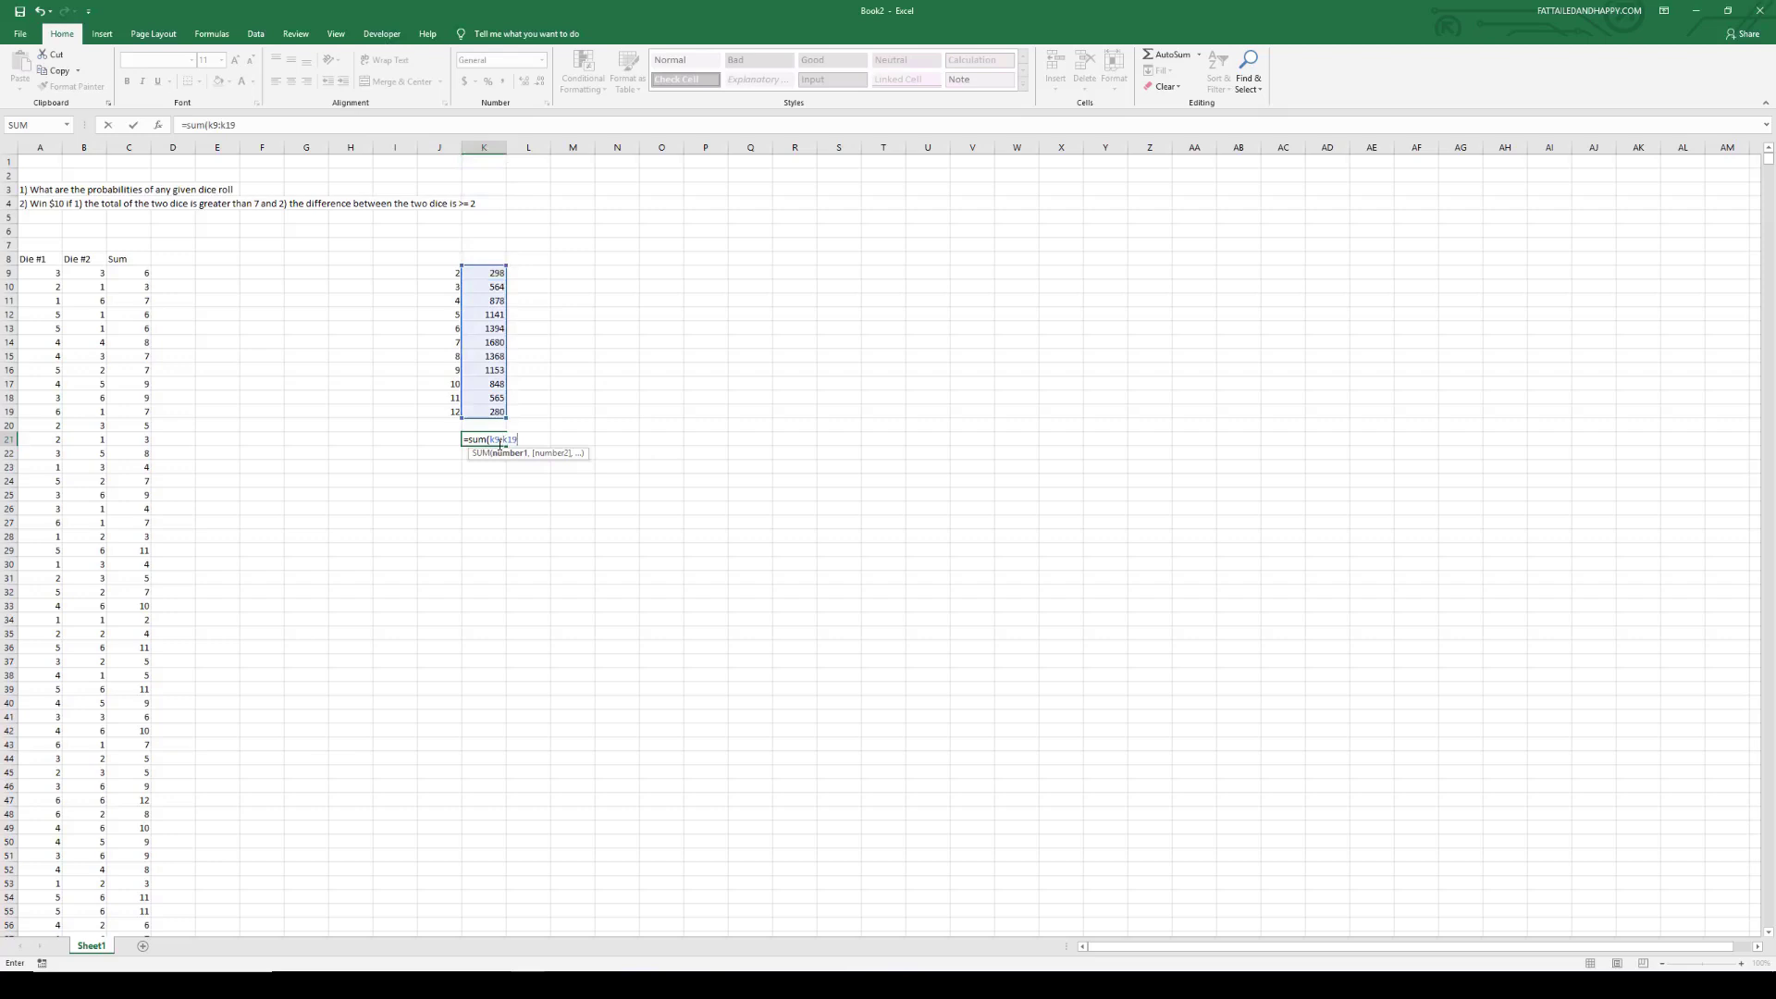
key("Return")
key("Right")
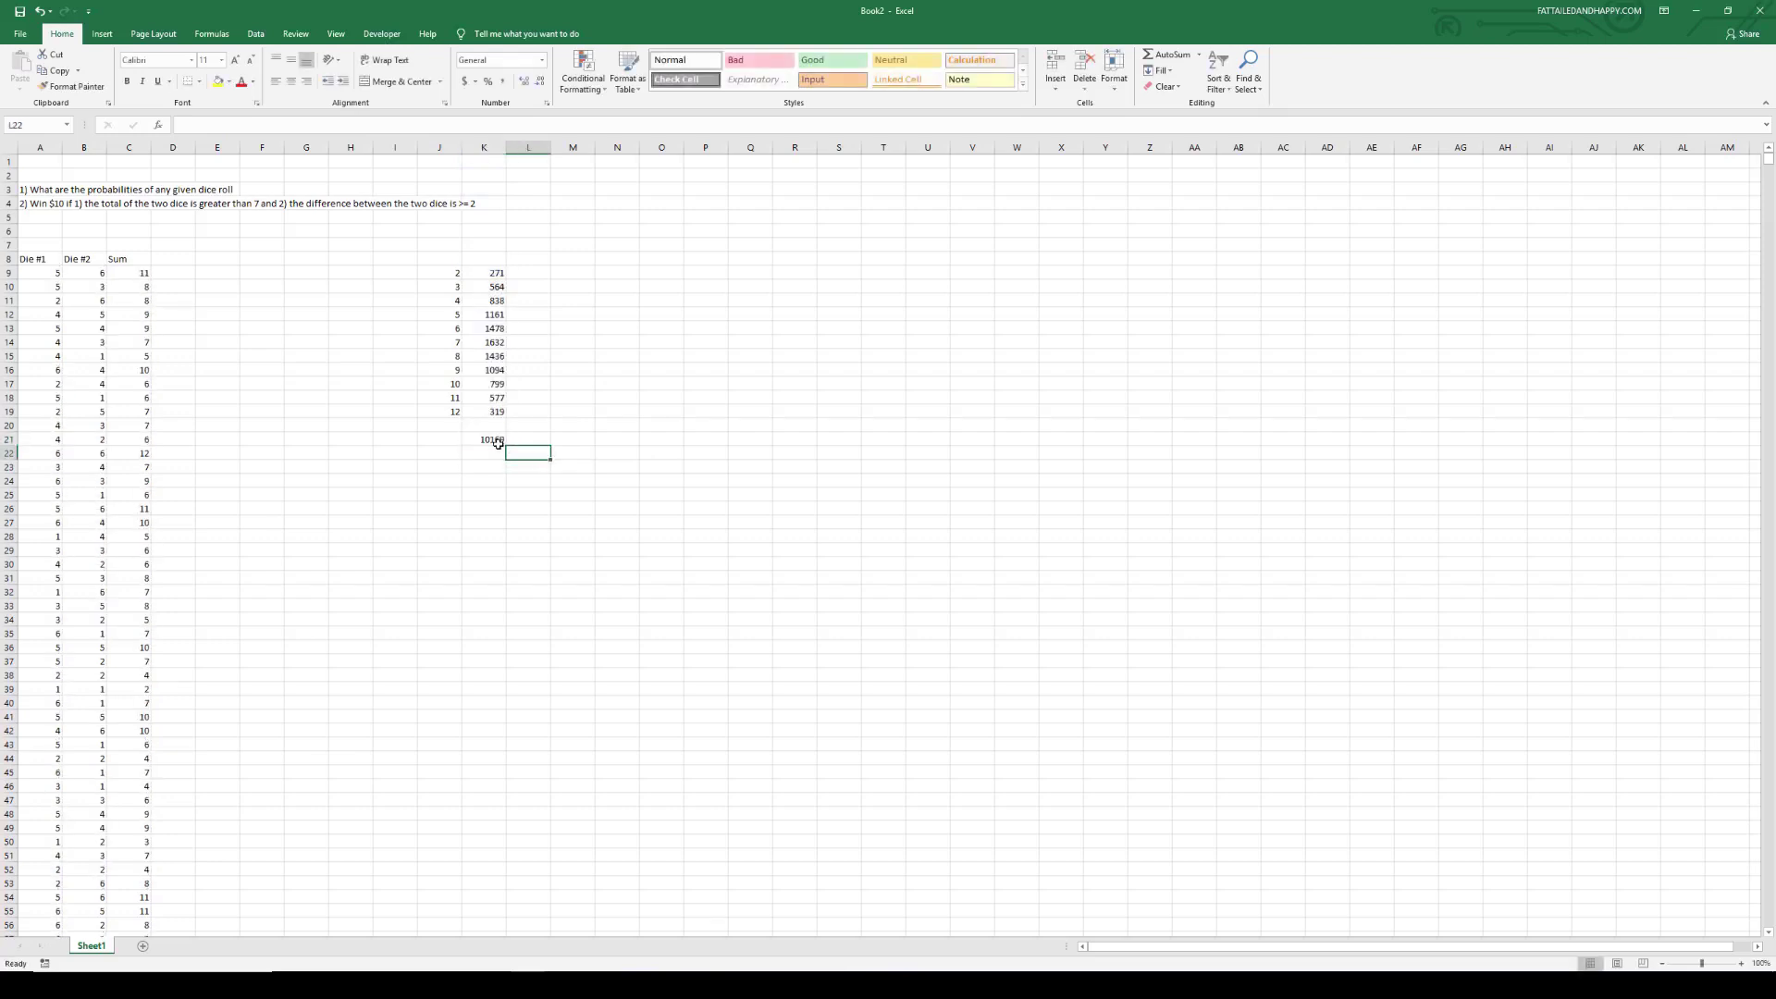
Step: Calculate the probability of the first total in L9 with the formula =K9/$K$21
left_click(528, 286)
left_click(528, 273)
type("=")
key("Left")
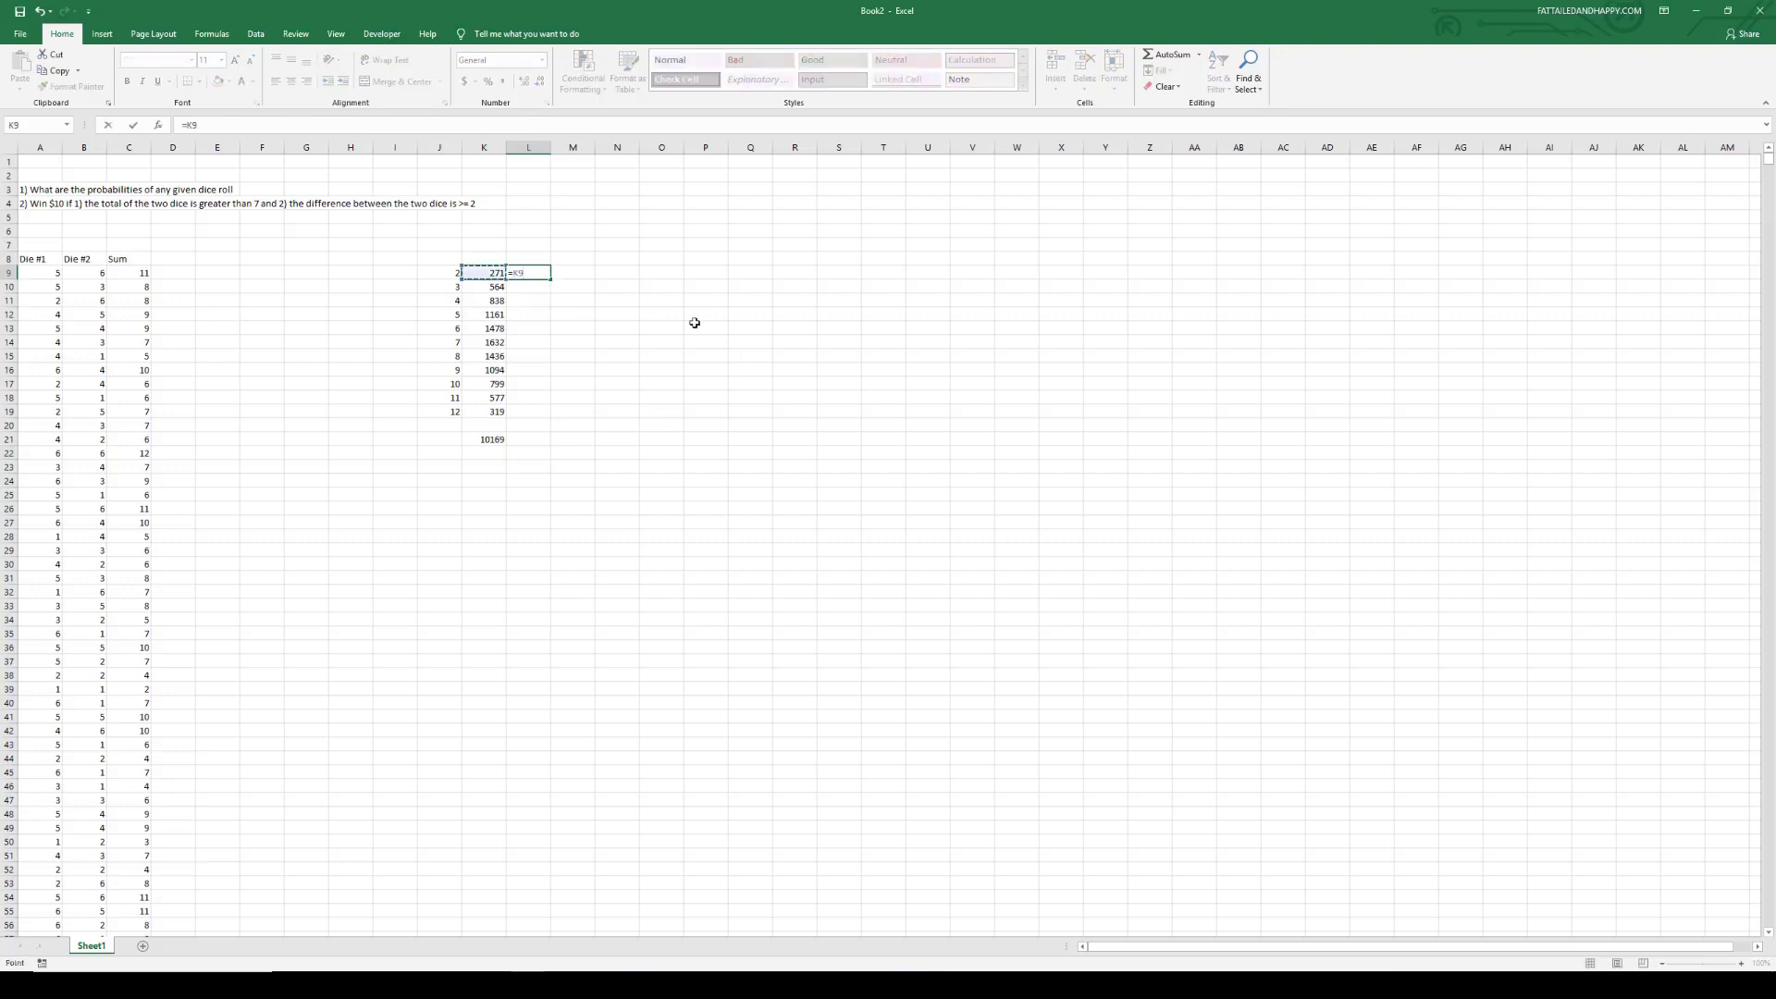
type("/")
key("Left")
key("Down")
key("Down")
key("Down")
key("Down")
key("Down")
key("Down")
key("Down")
key("Down")
key("Down")
key("Down")
key("Down")
key("Down")
key("F4")
key("Return")
key("Up")
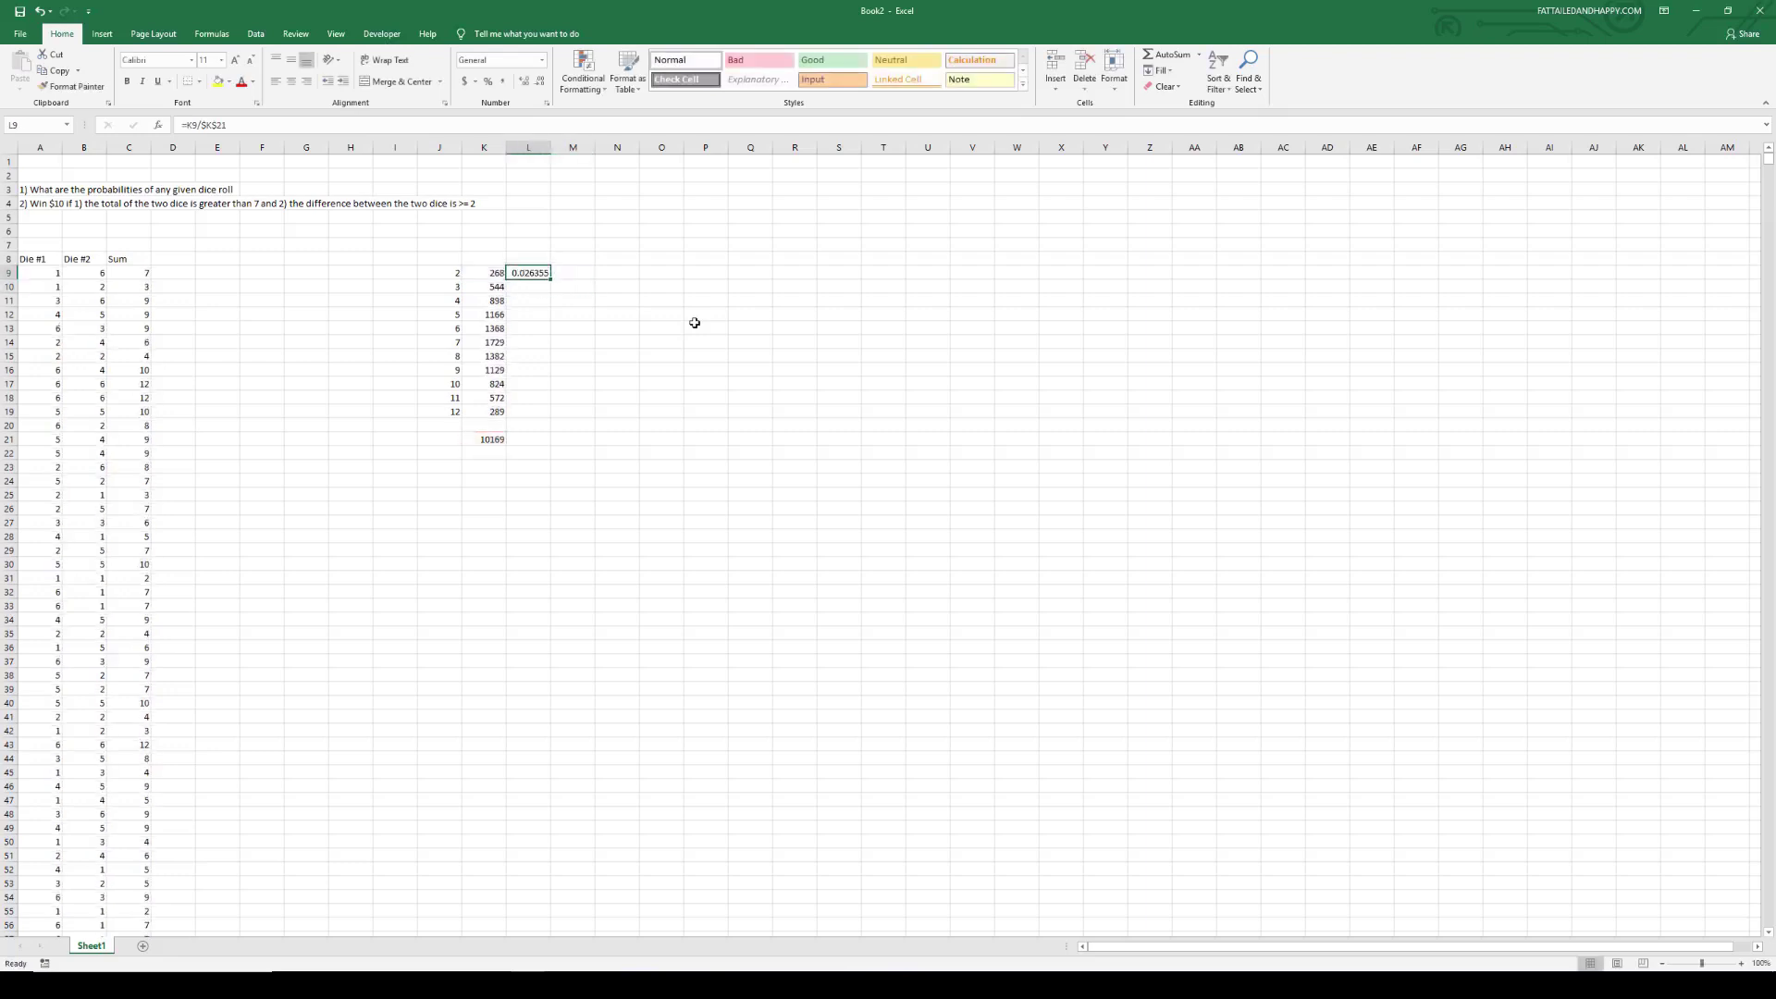
Step: Fill the probability formula from L9 down to L19 for all the dice totals
double_click(552, 279)
left_click(605, 369)
left_click(572, 357)
left_click(536, 356)
left_click(540, 339)
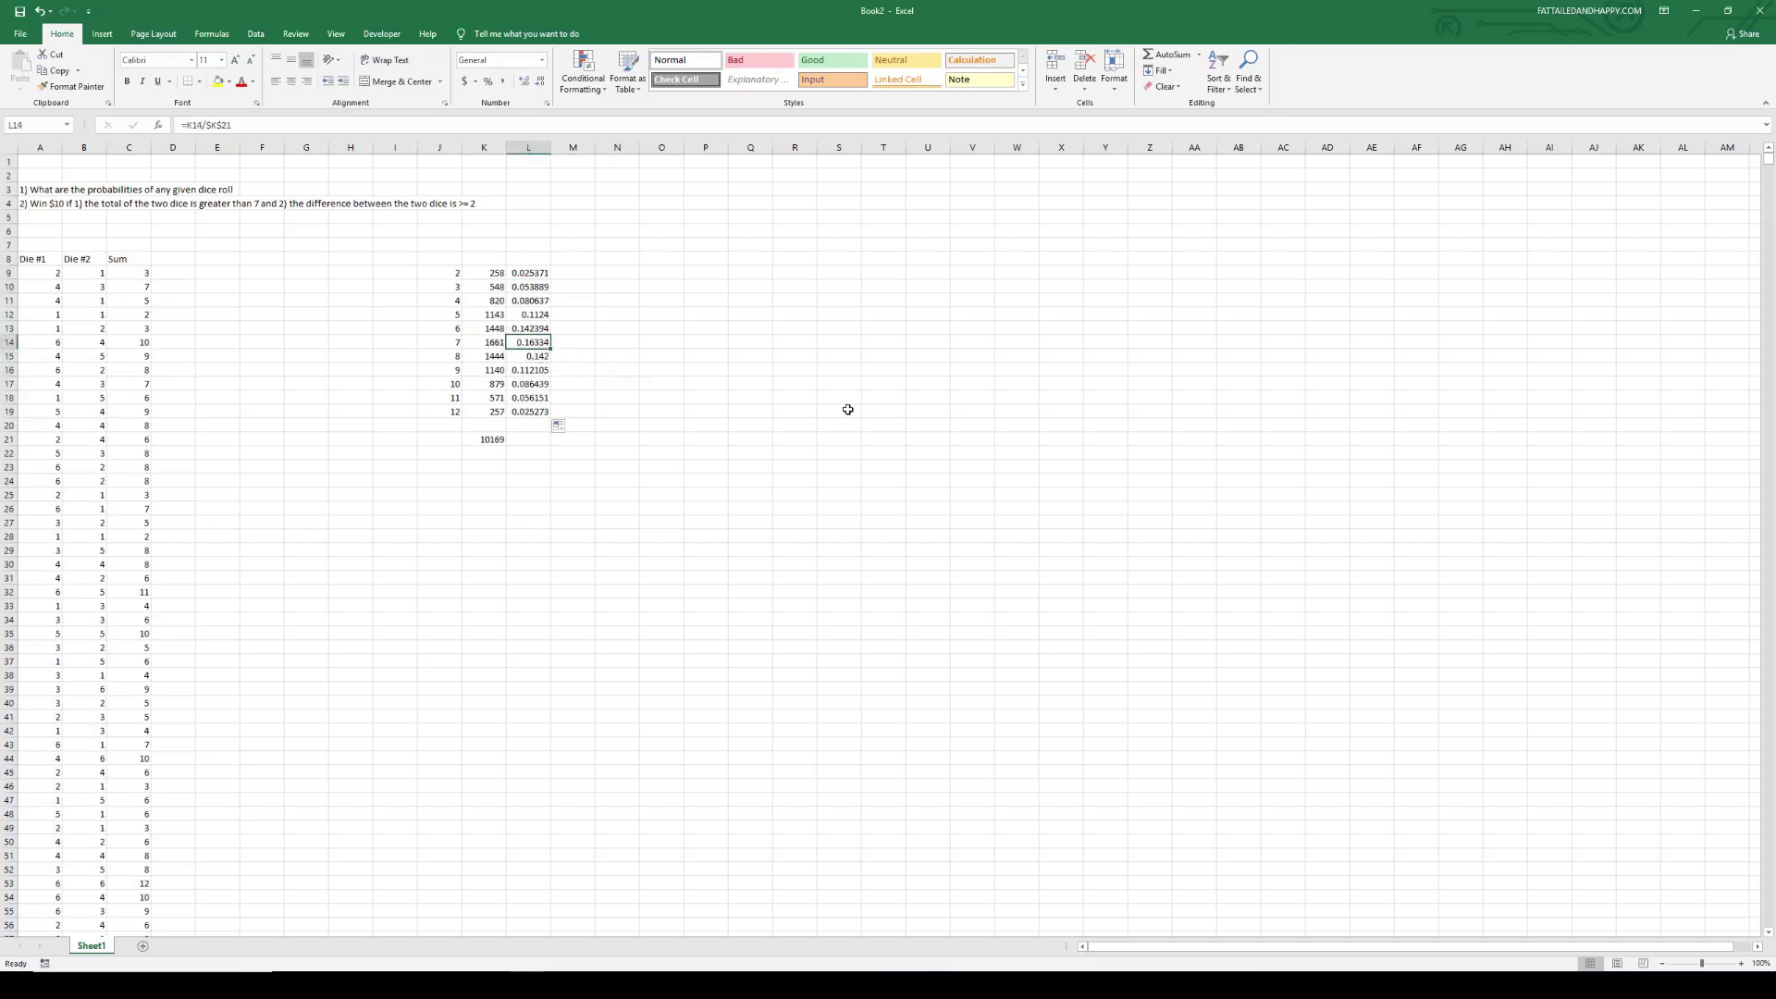
Step: Format the probabilities in L9:L19 as percentages with one decimal place
left_click_drag(529, 273, 540, 421)
right_click(538, 395)
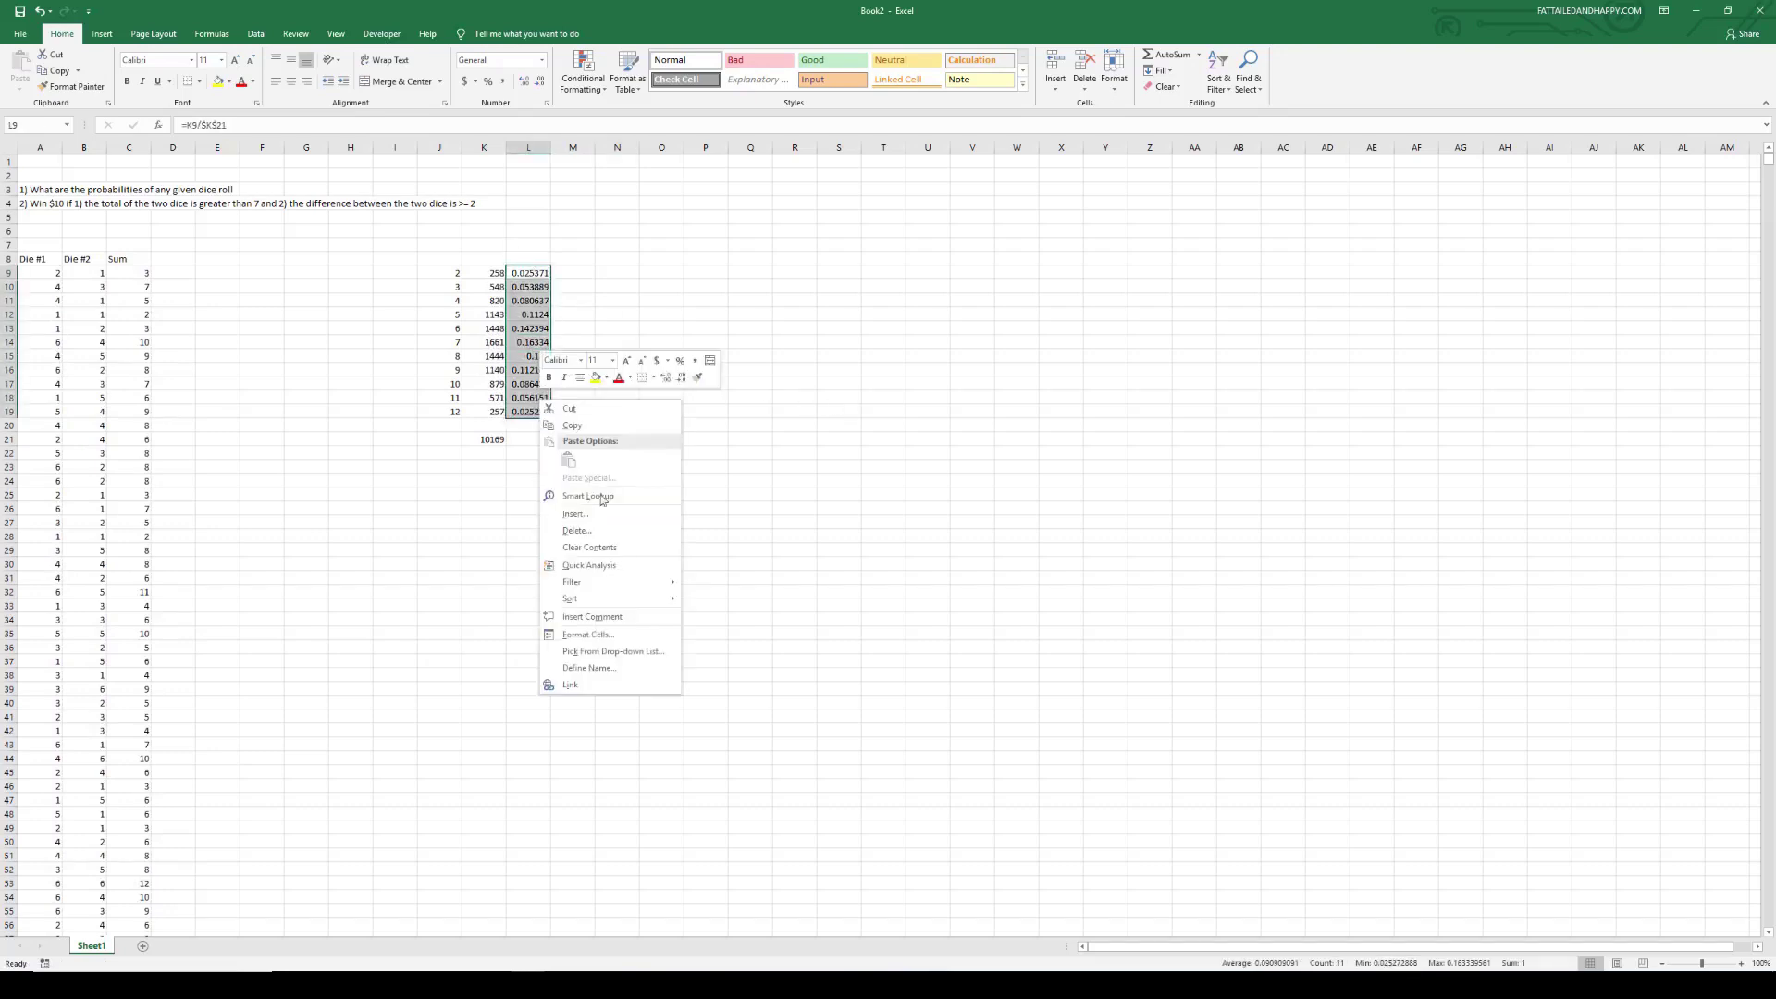
left_click(615, 648)
left_click(471, 588)
double_click(617, 565)
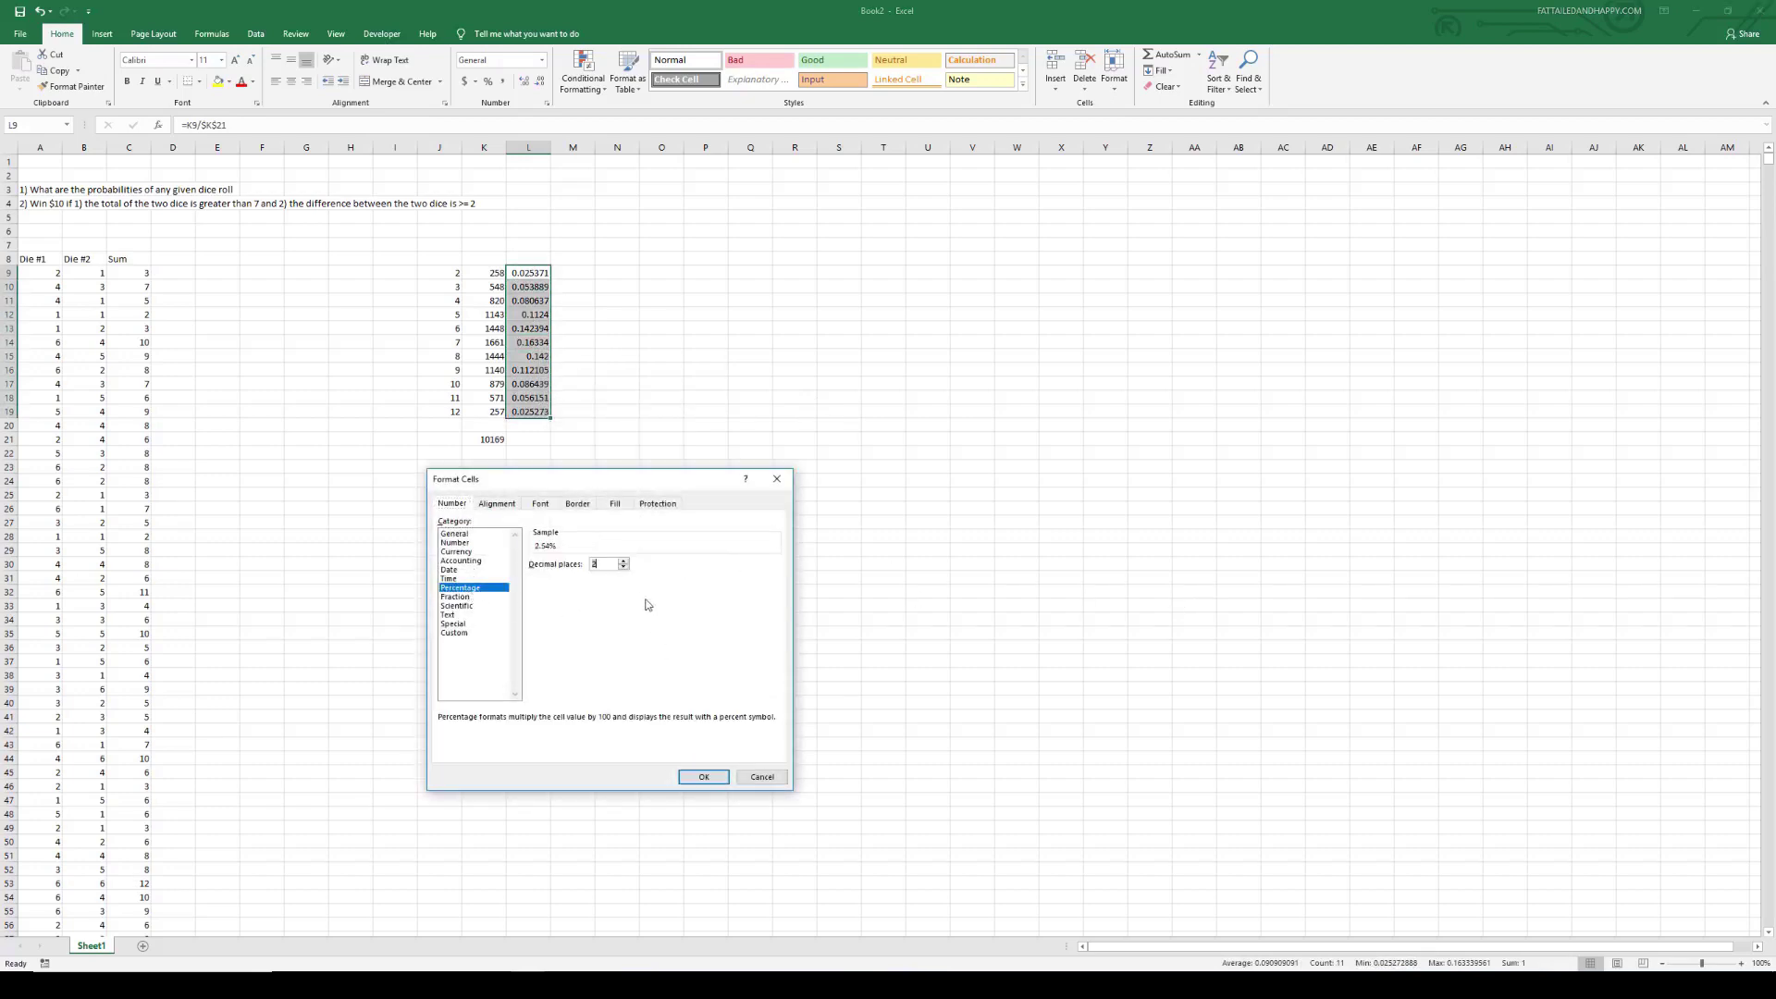
left_click(623, 567)
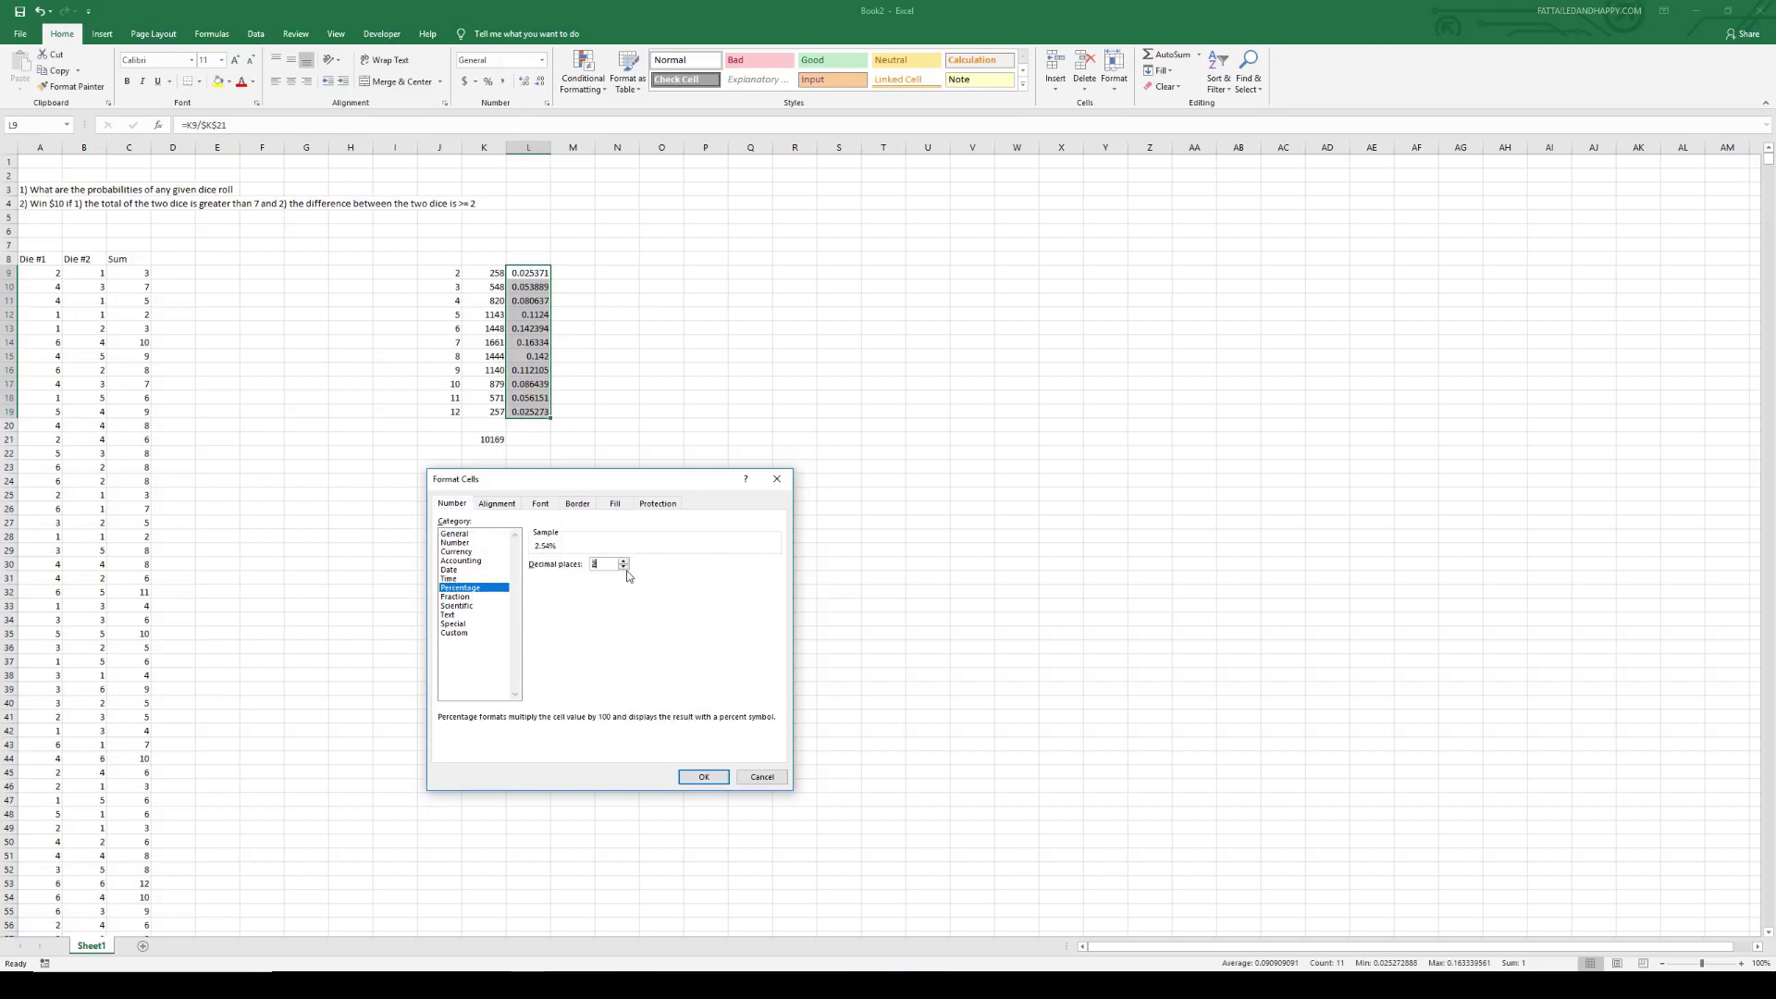
left_click(703, 777)
left_click_drag(684, 523, 685, 546)
left_click(549, 344)
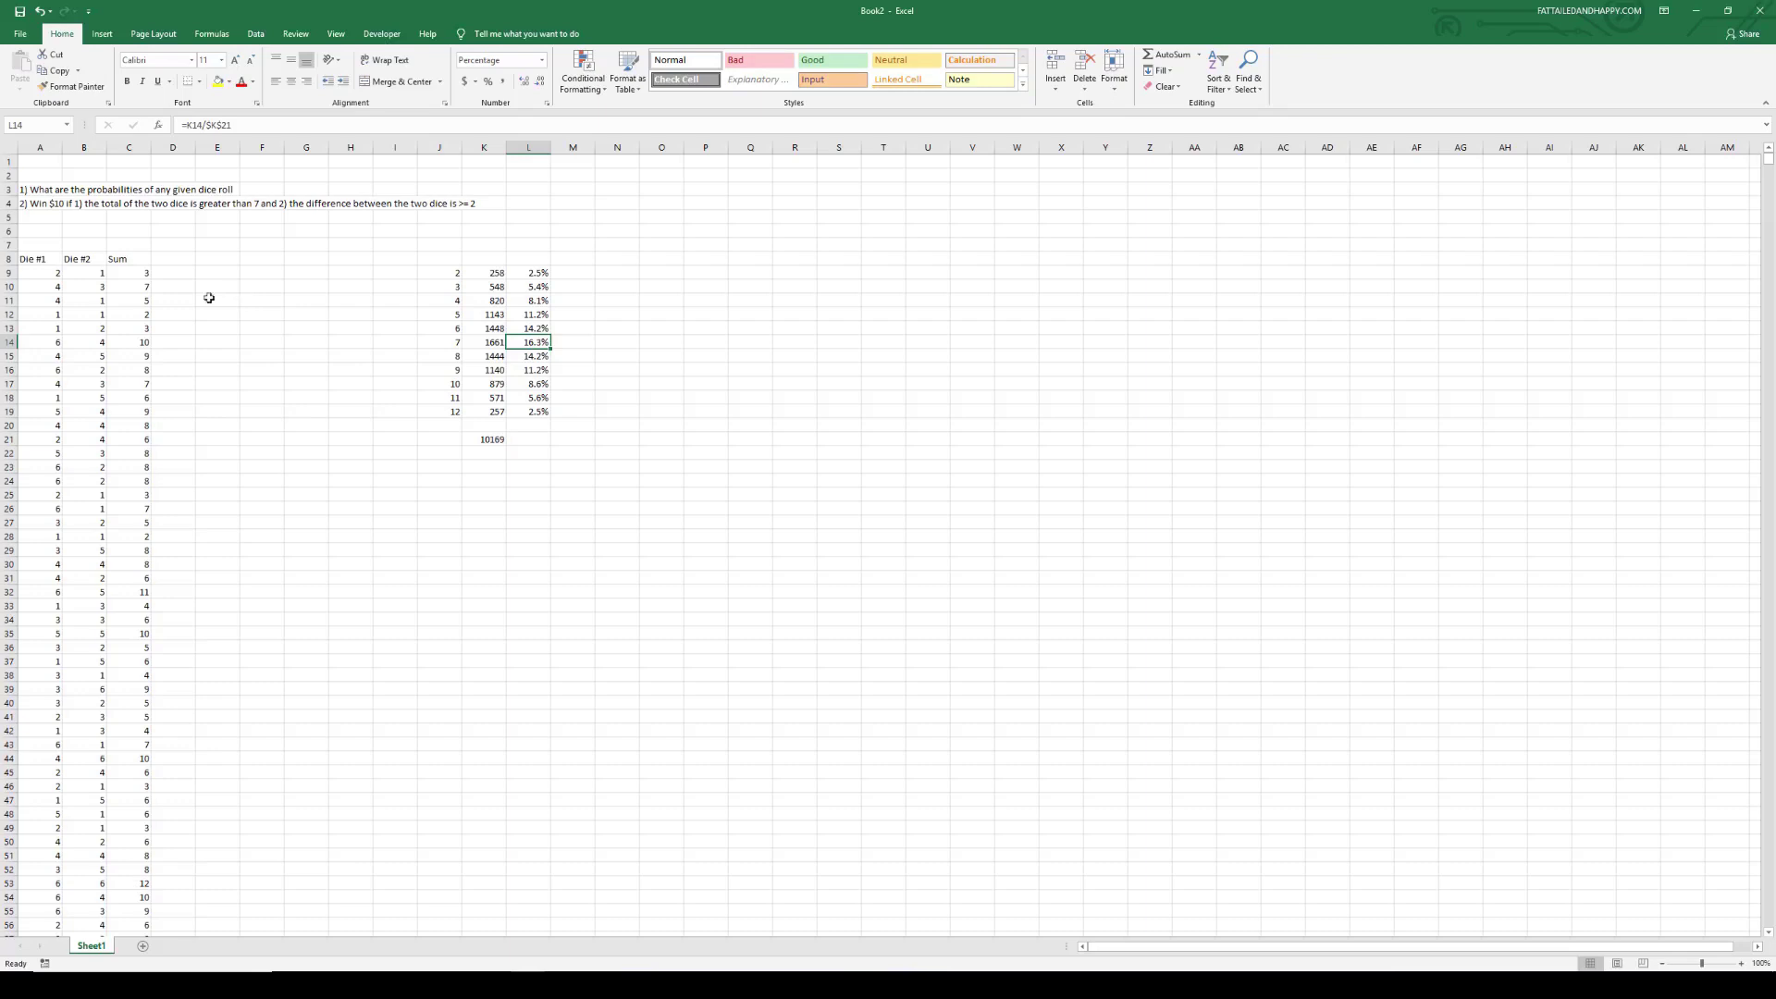
Step: Add a Payoff header in D8, beside the Sum header
left_click(172, 260)
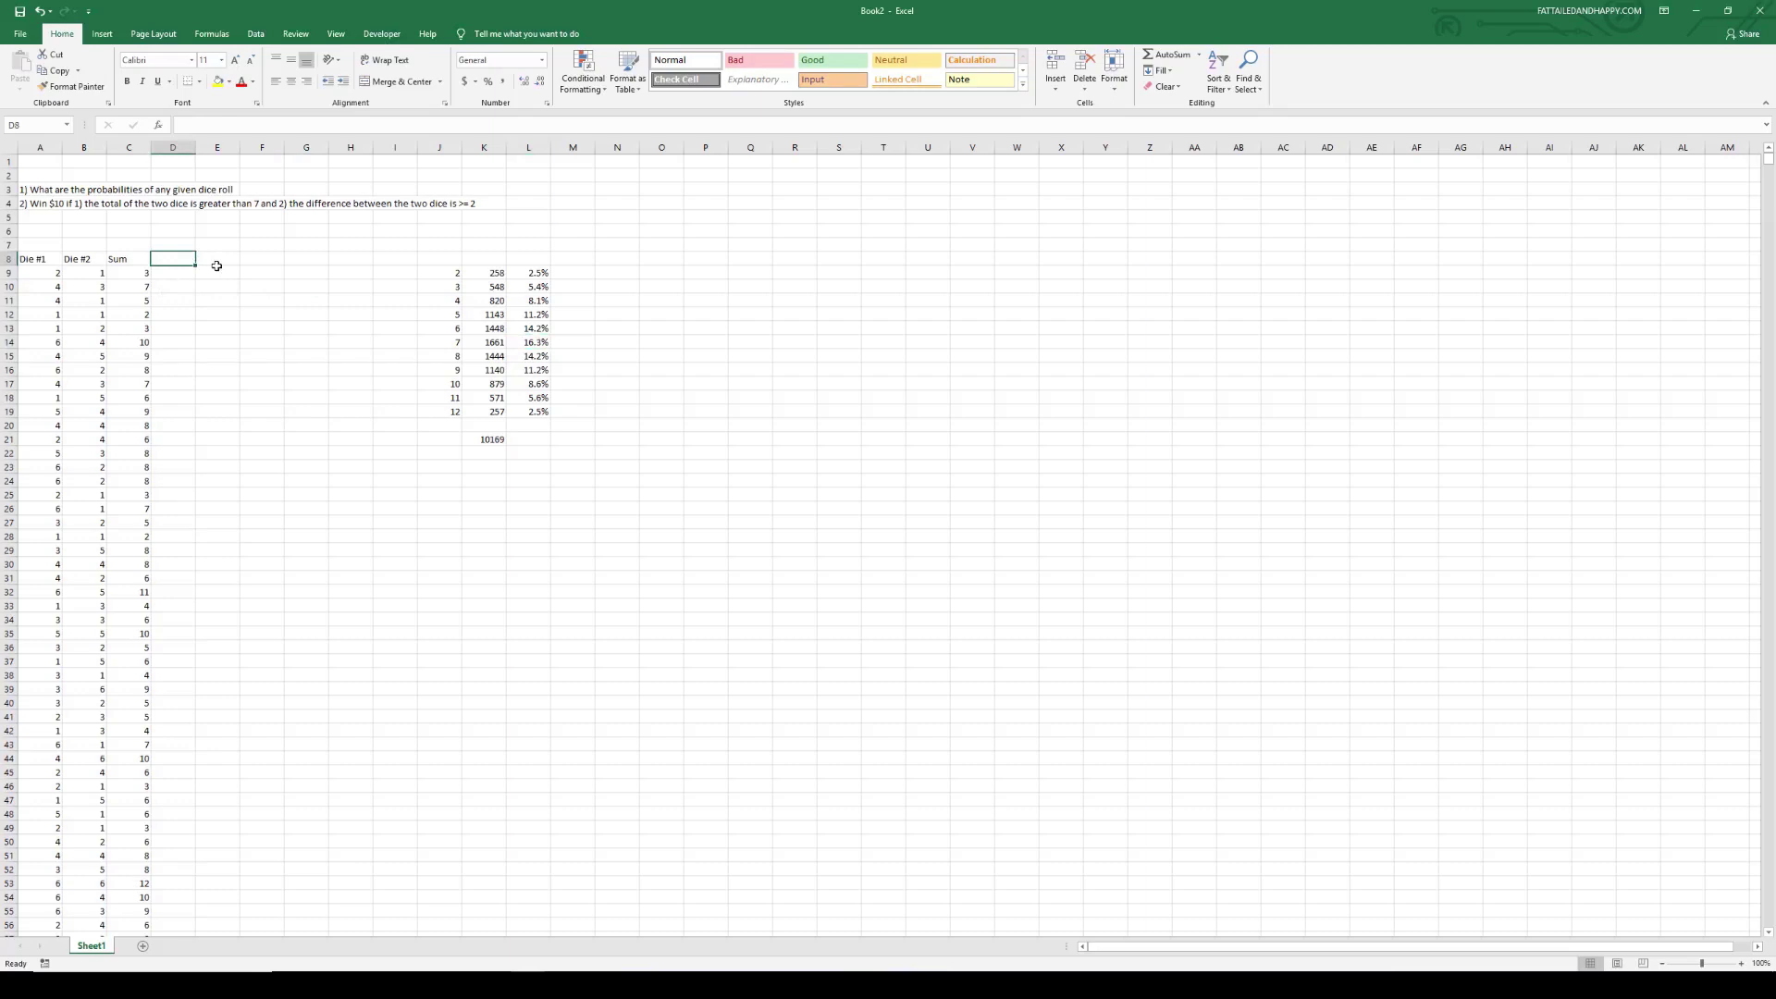
type("P")
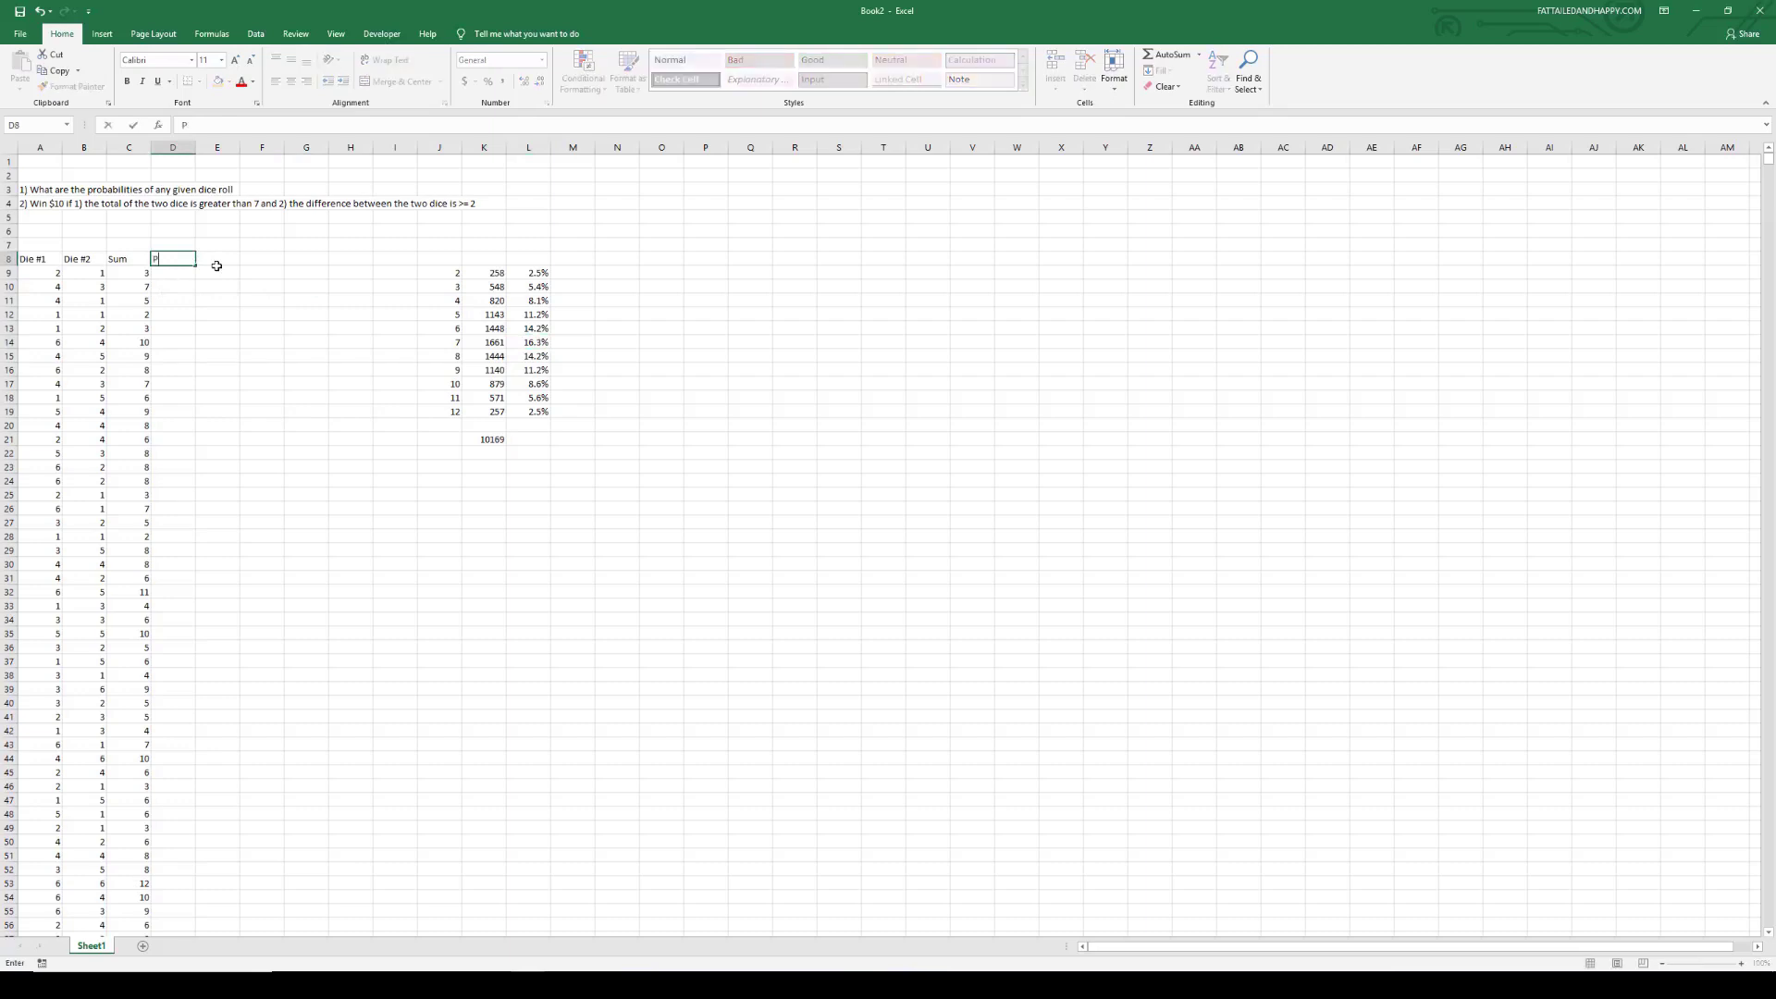
type("ayoff")
key("Return")
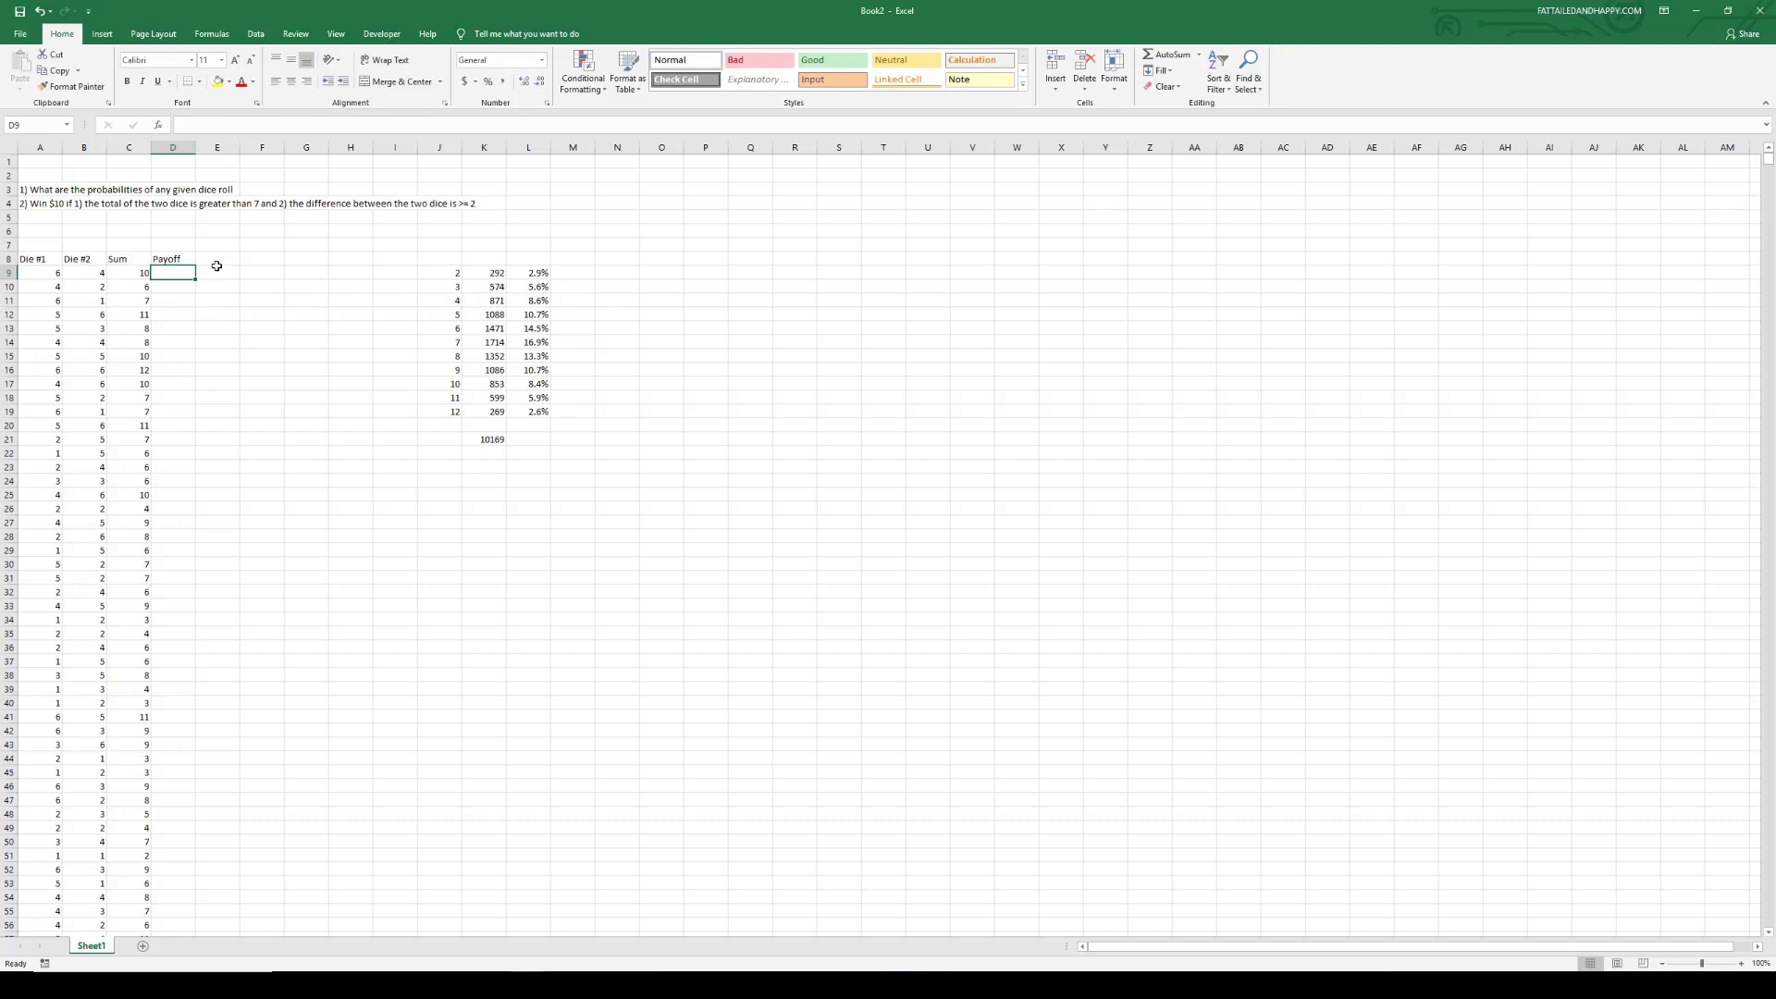
Step: Move the Payoff header from D8 to E8 and label D8 Difference instead
key("Up")
key("ctrl+x")
key("Right")
key("ctrl+v")
key("Left")
type("Difference")
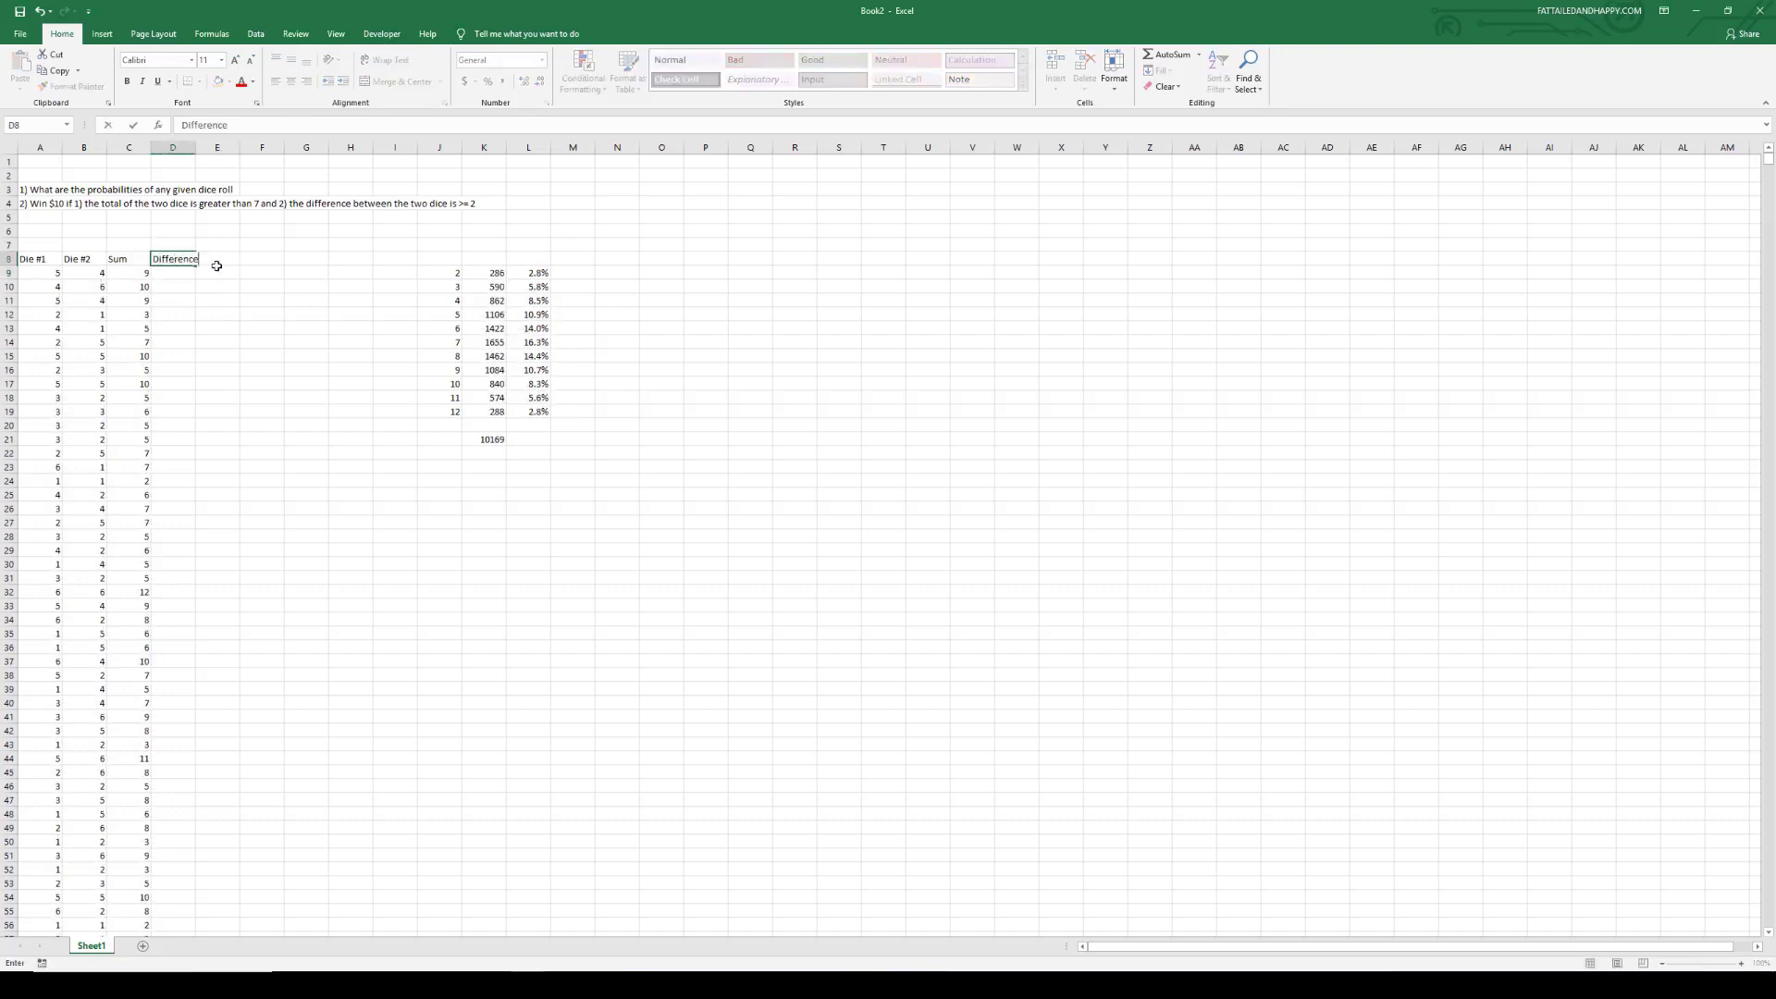
key("Return")
Step: Calculate the absolute difference between the dice in D9 with =ABS(A9-B9) and fill it down alongside all the rolls
type("=ab")
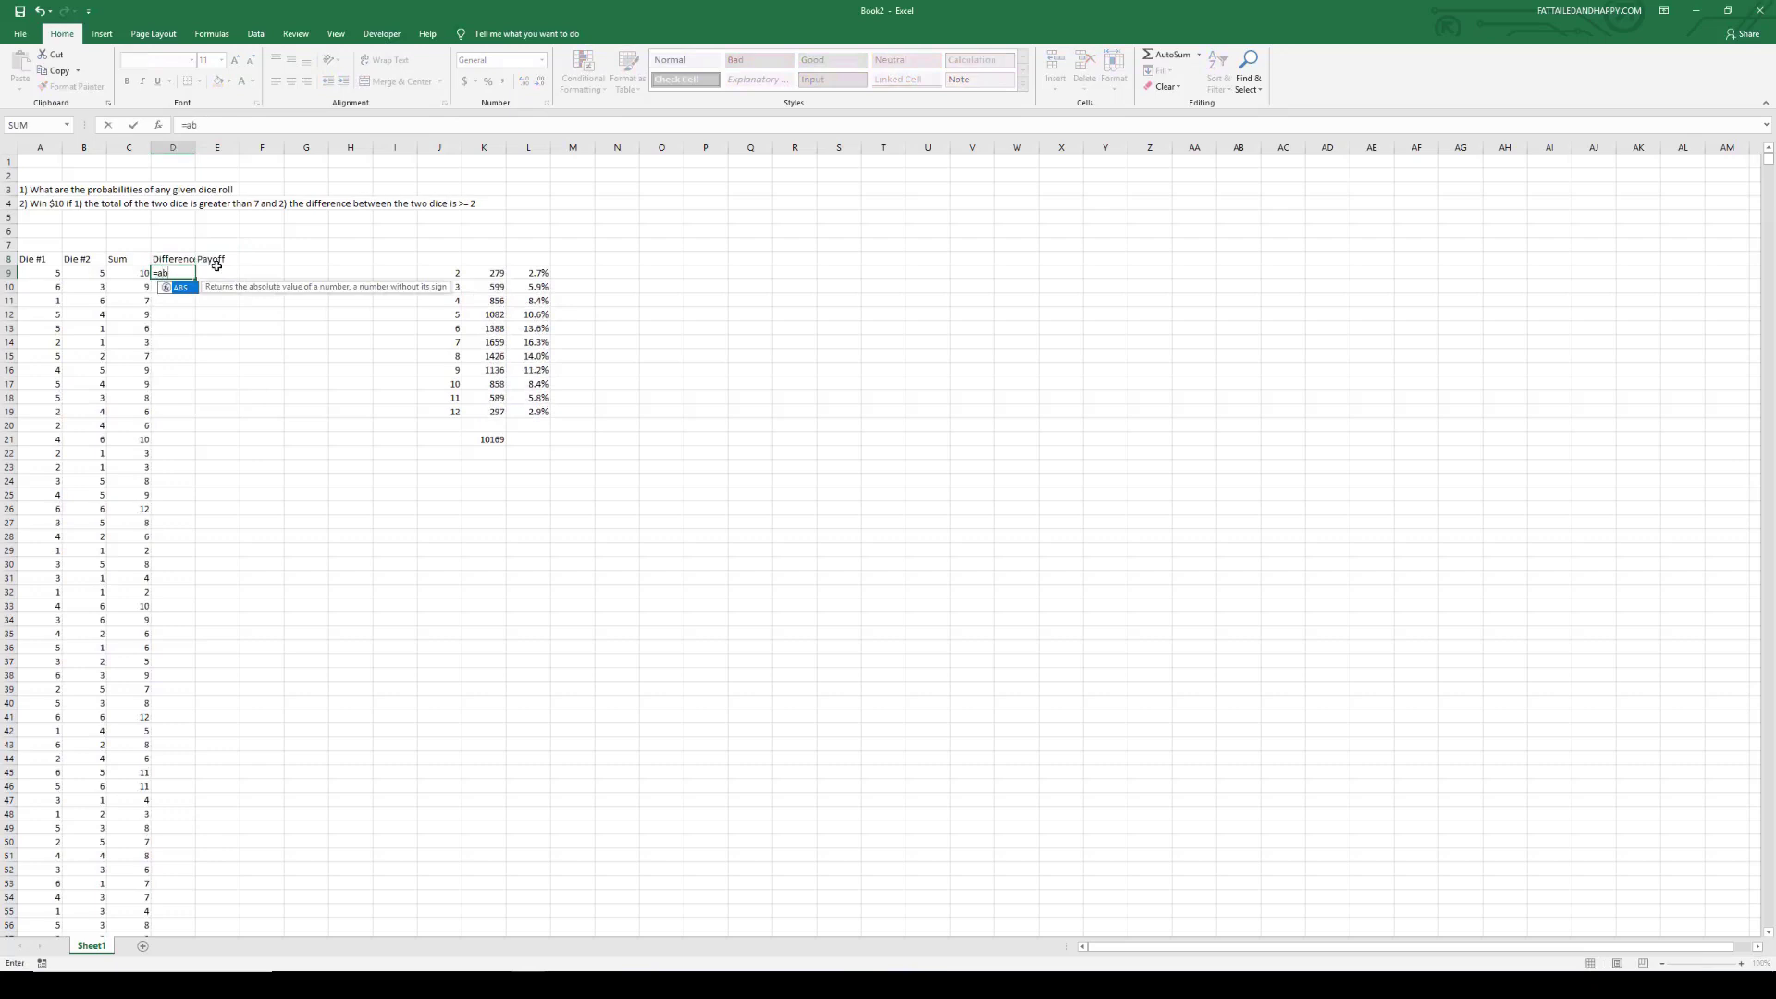
type("s(a9")
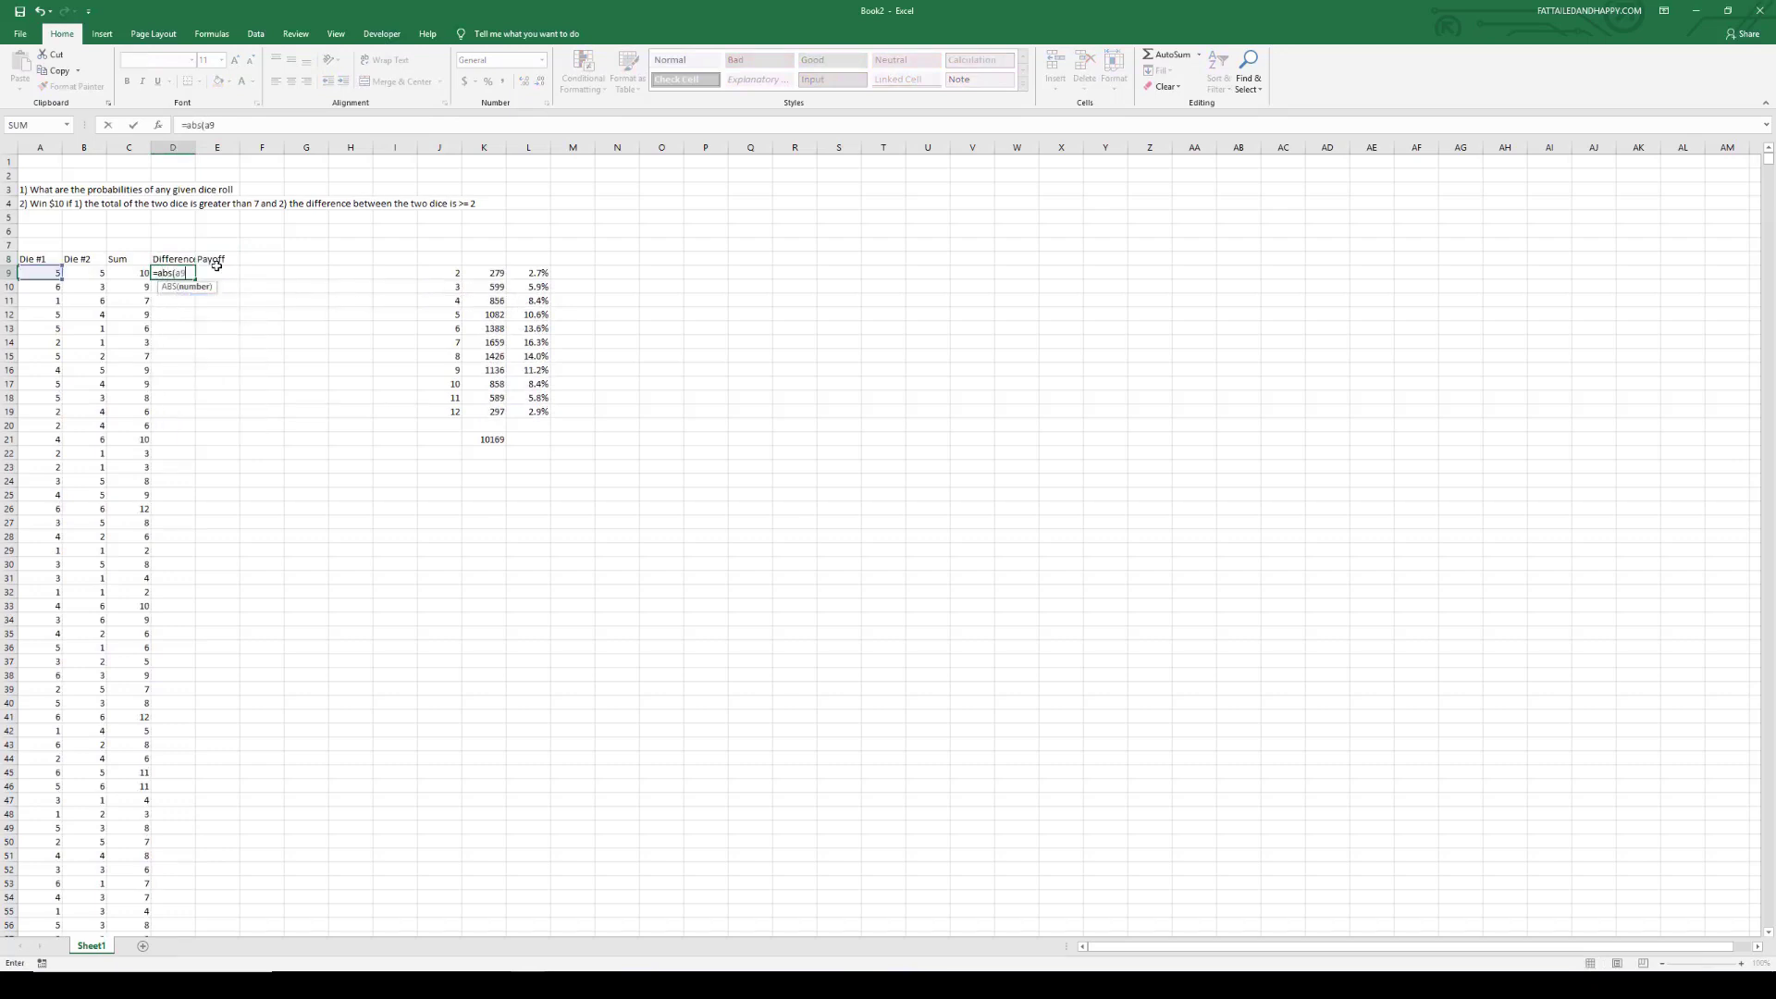
type("-b9)")
key("Return")
key("Up")
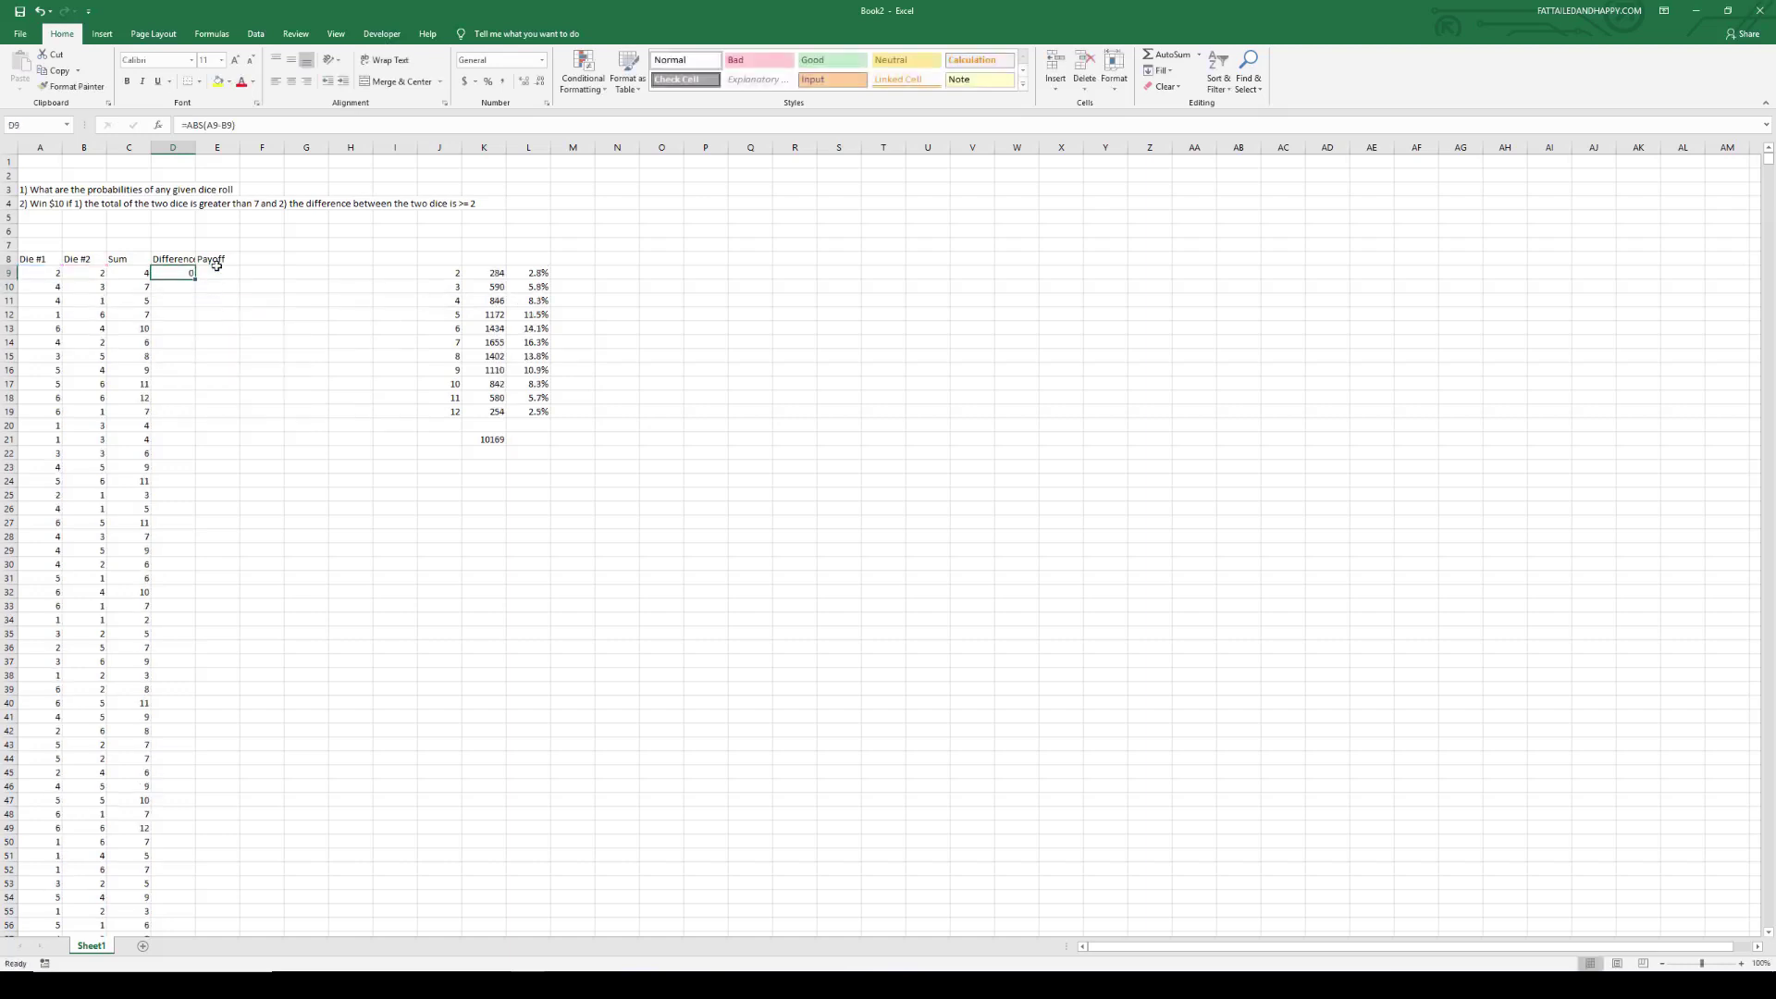
double_click(194, 278)
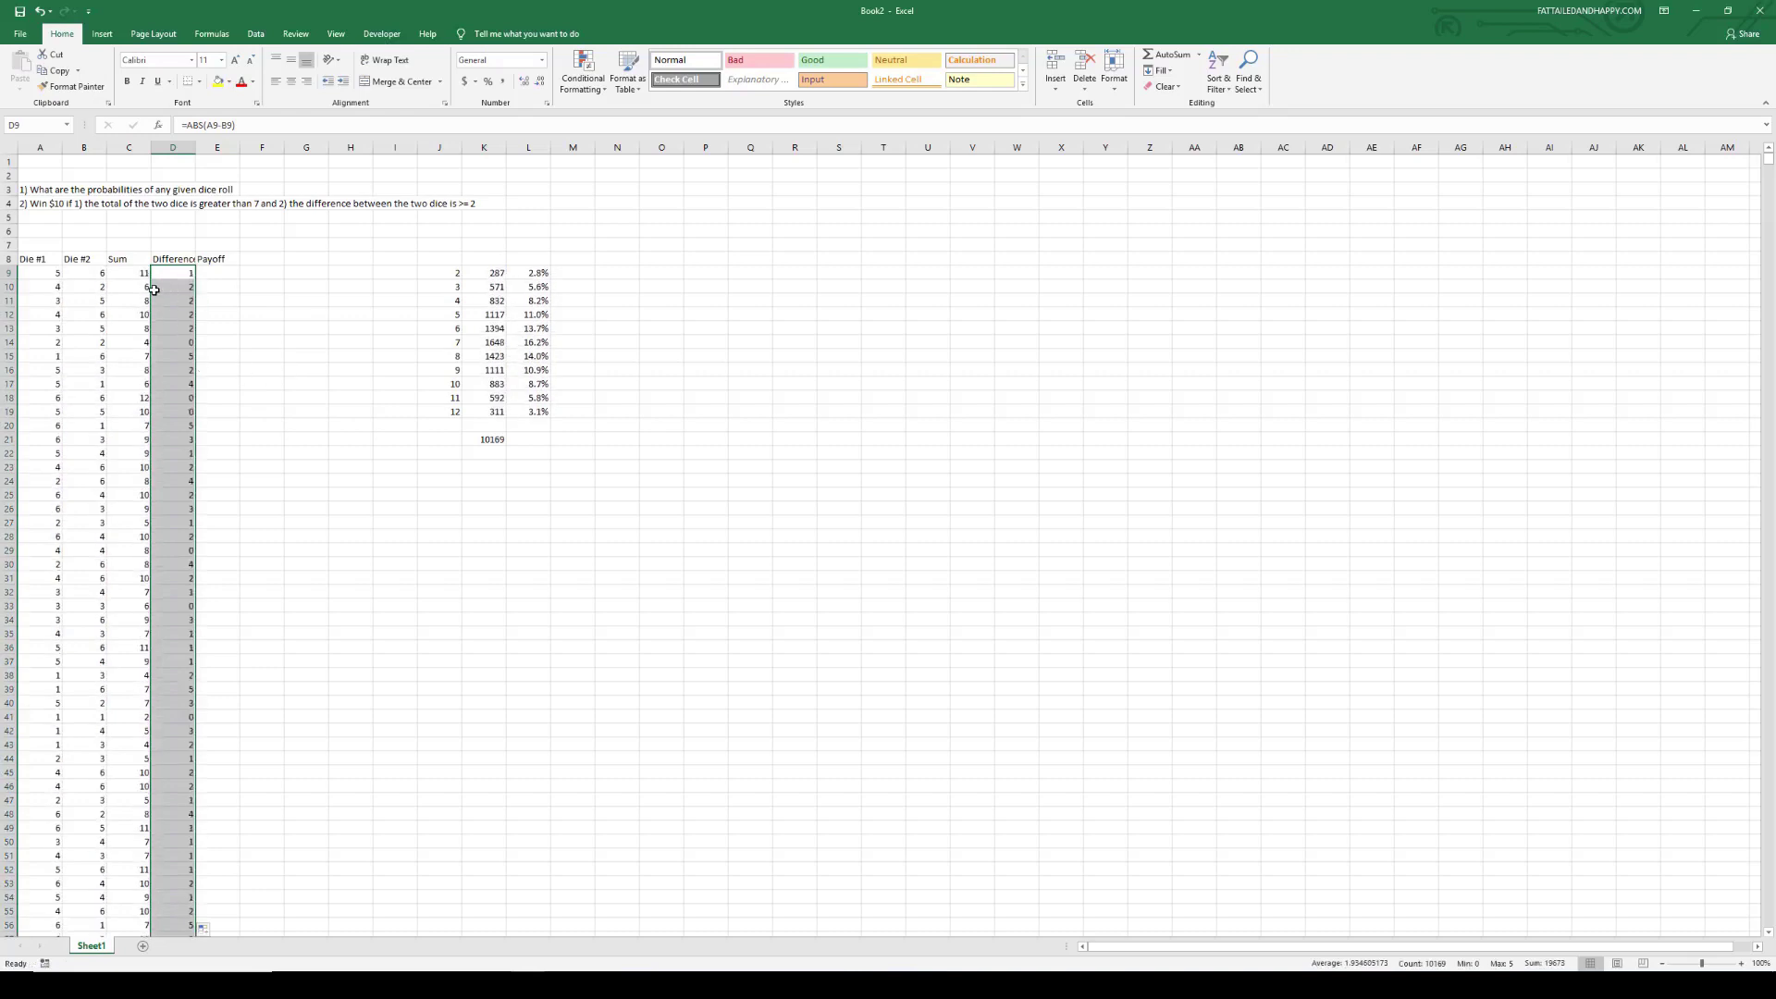
left_click(83, 273)
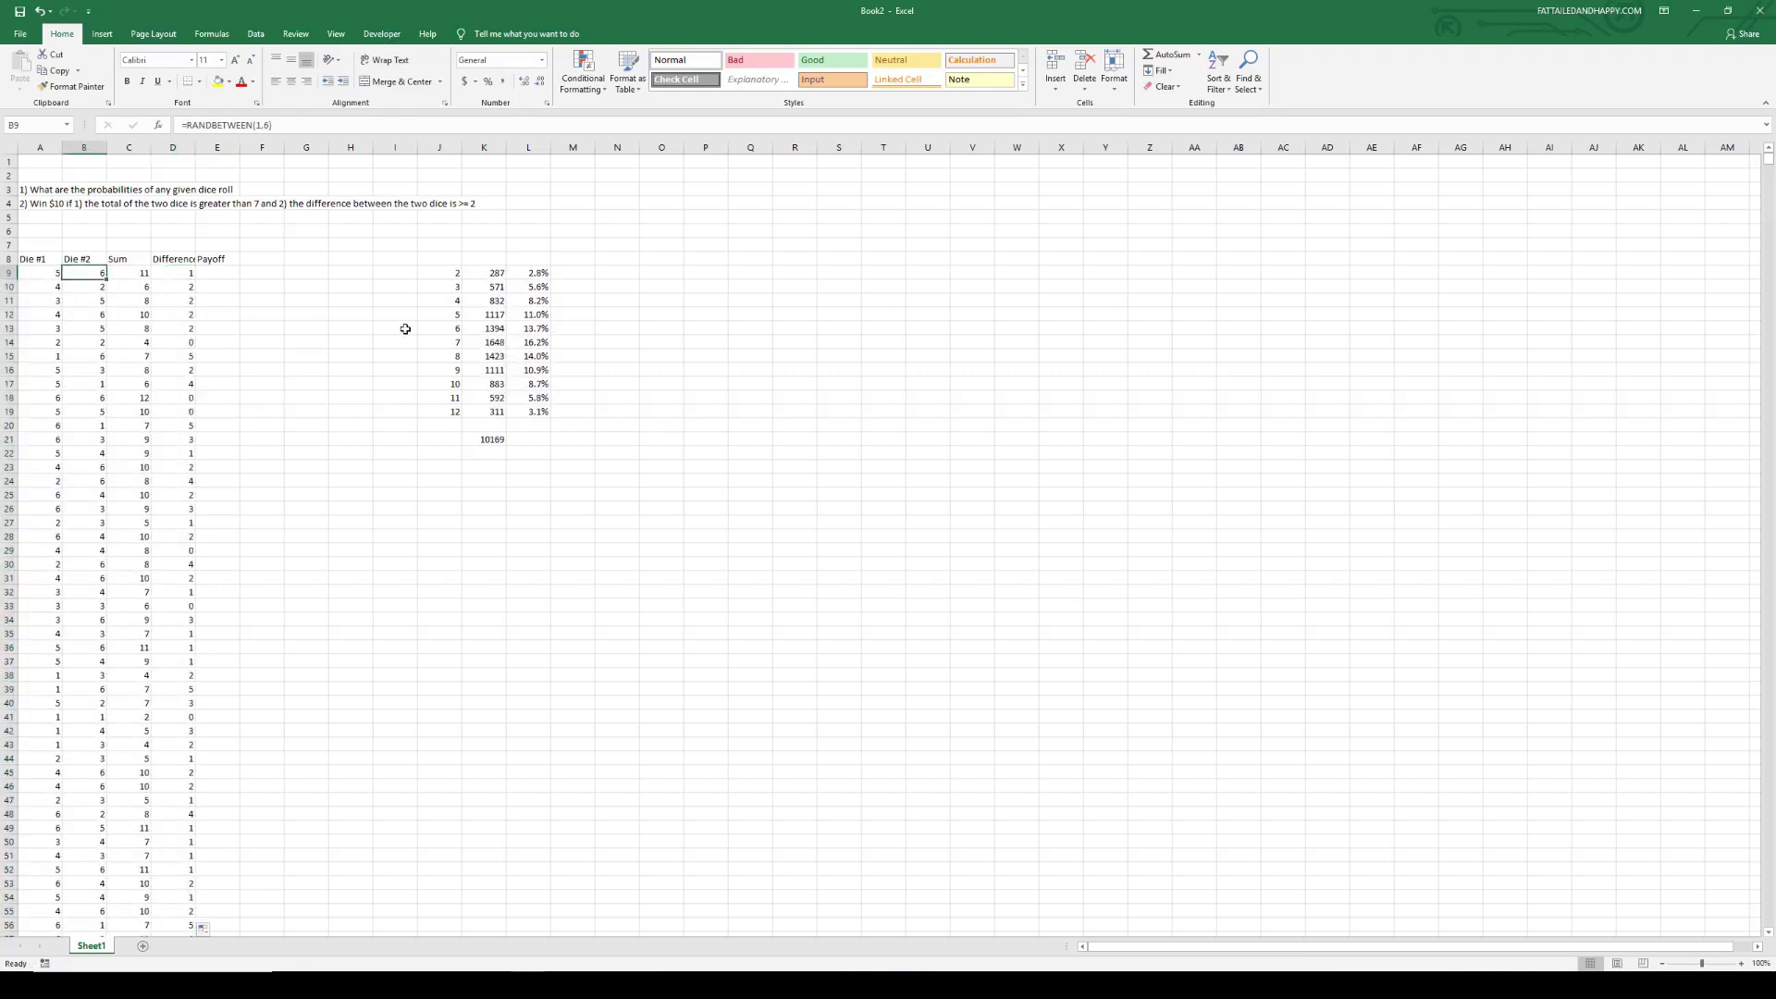
key("Right")
key("Right")
key("Down")
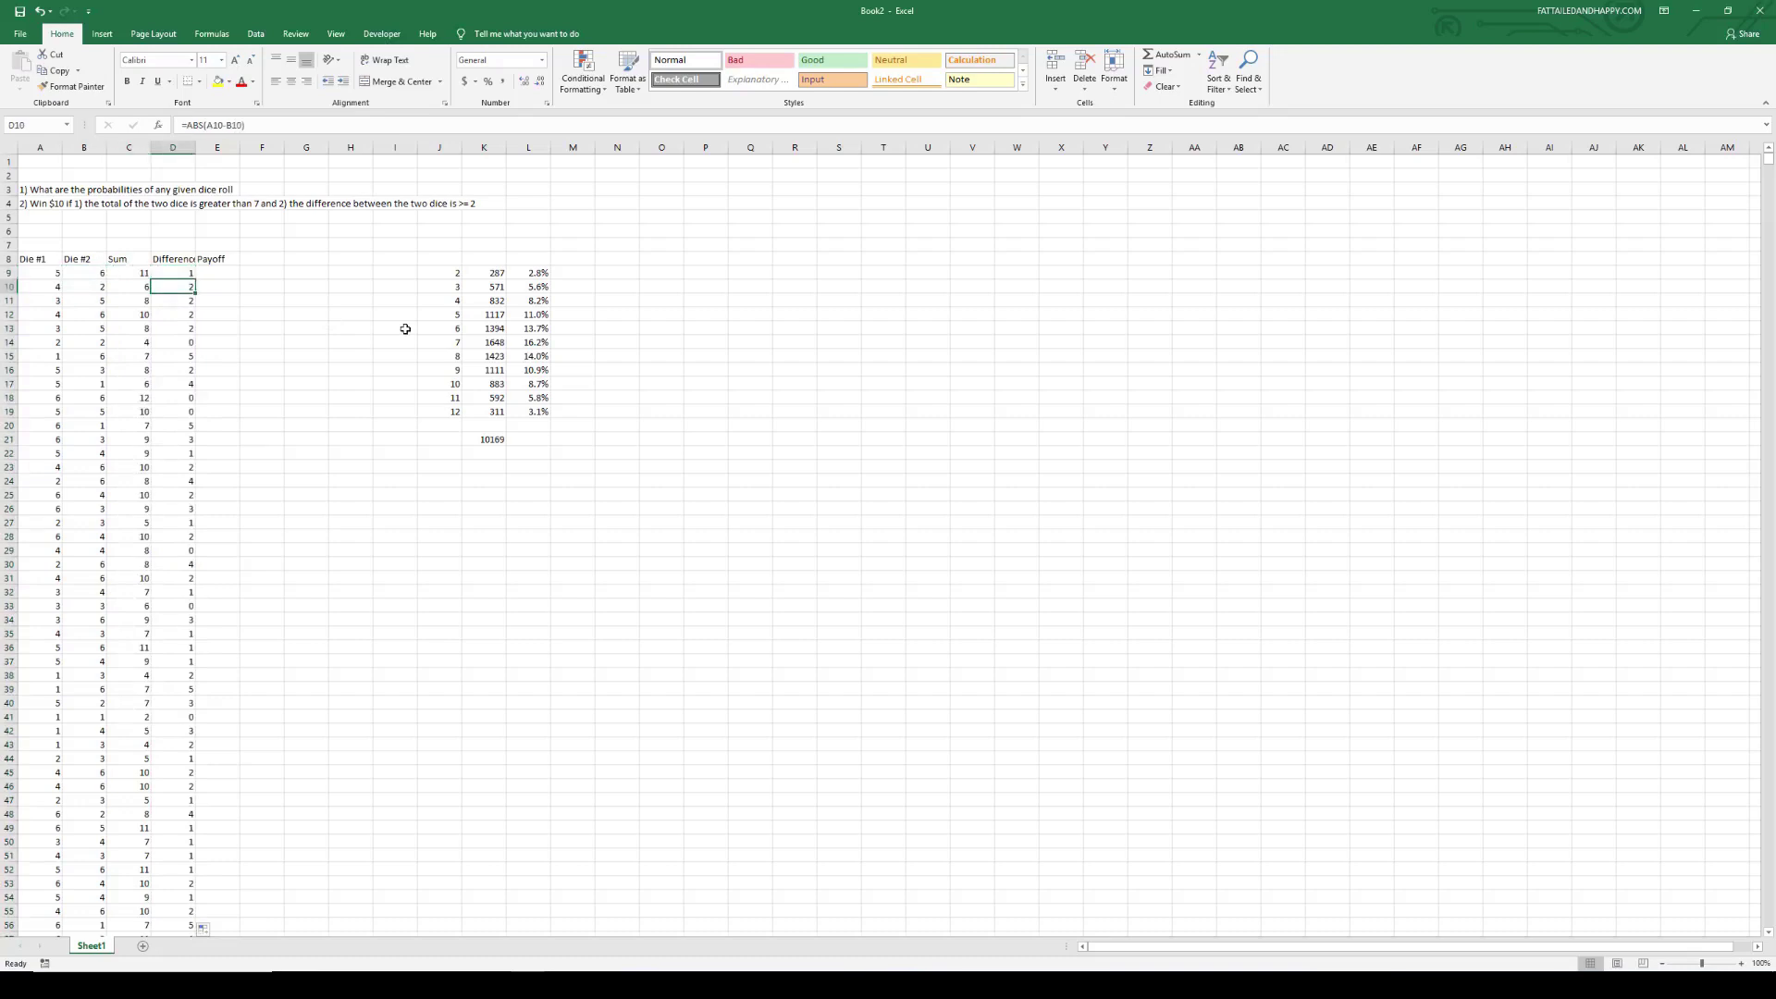
Step: Calculate the payoff in E9 with =IF(AND(C9>7,D9>=2),10,0) and fill it down alongside all the rolls
left_click(231, 268)
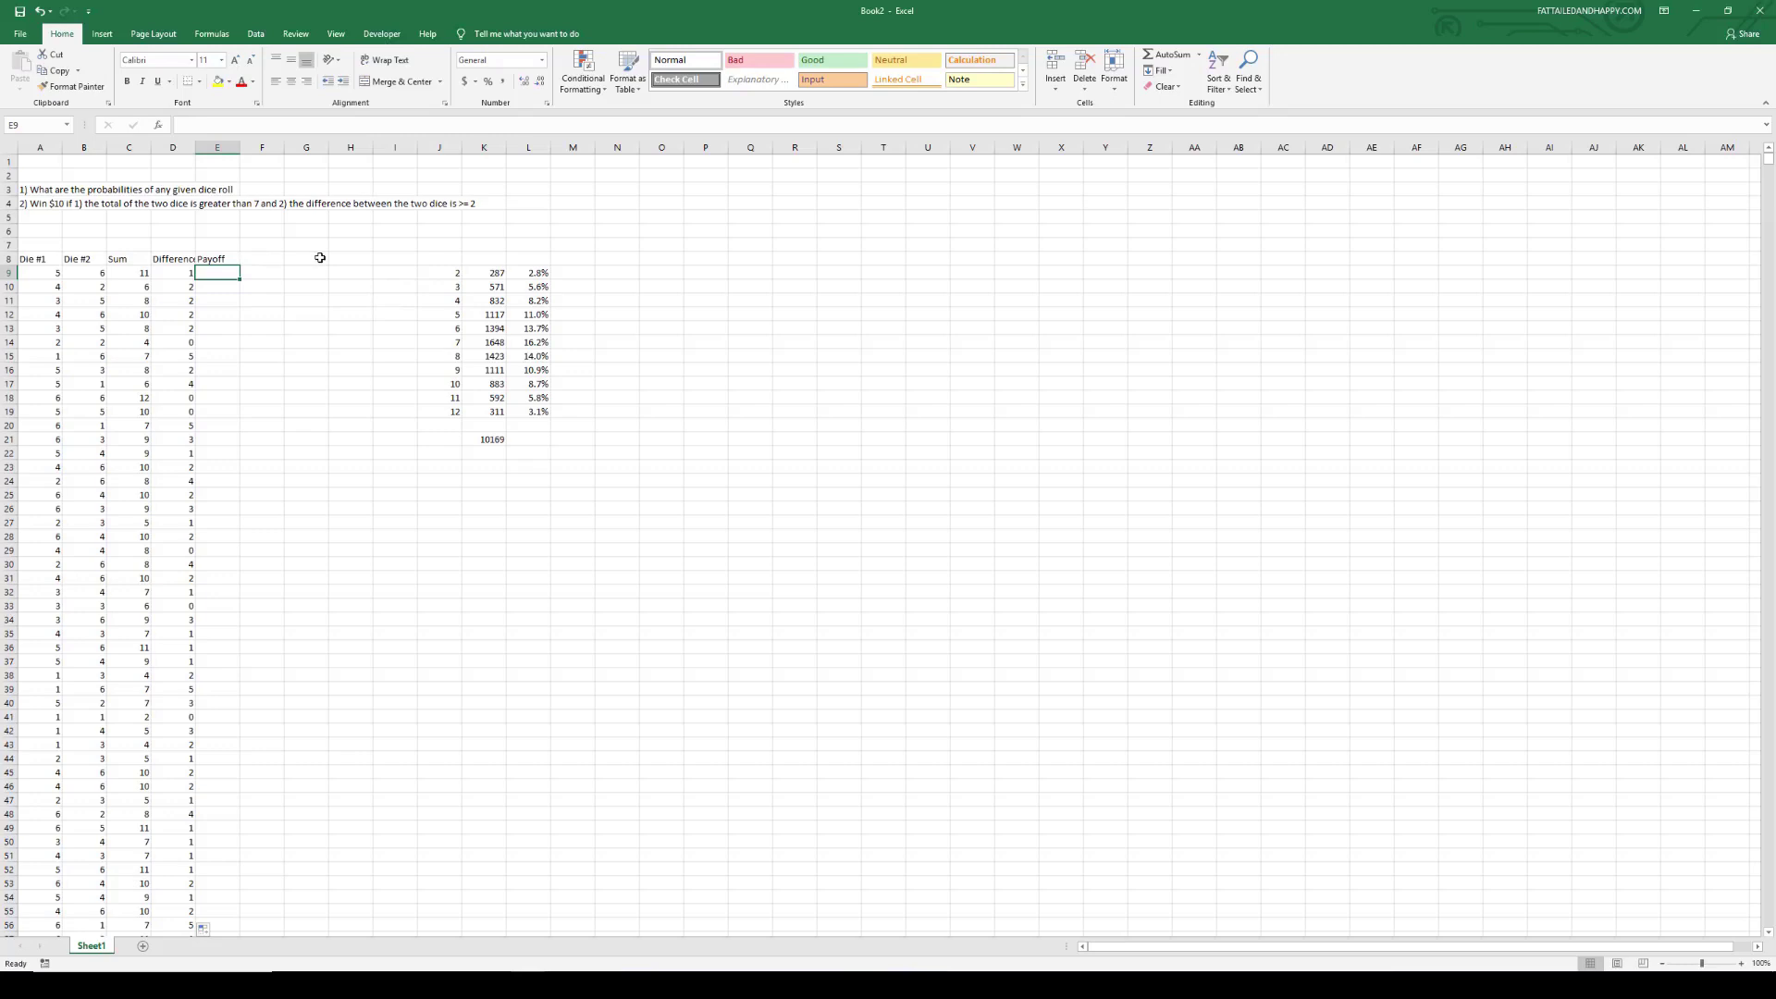
type("=if")
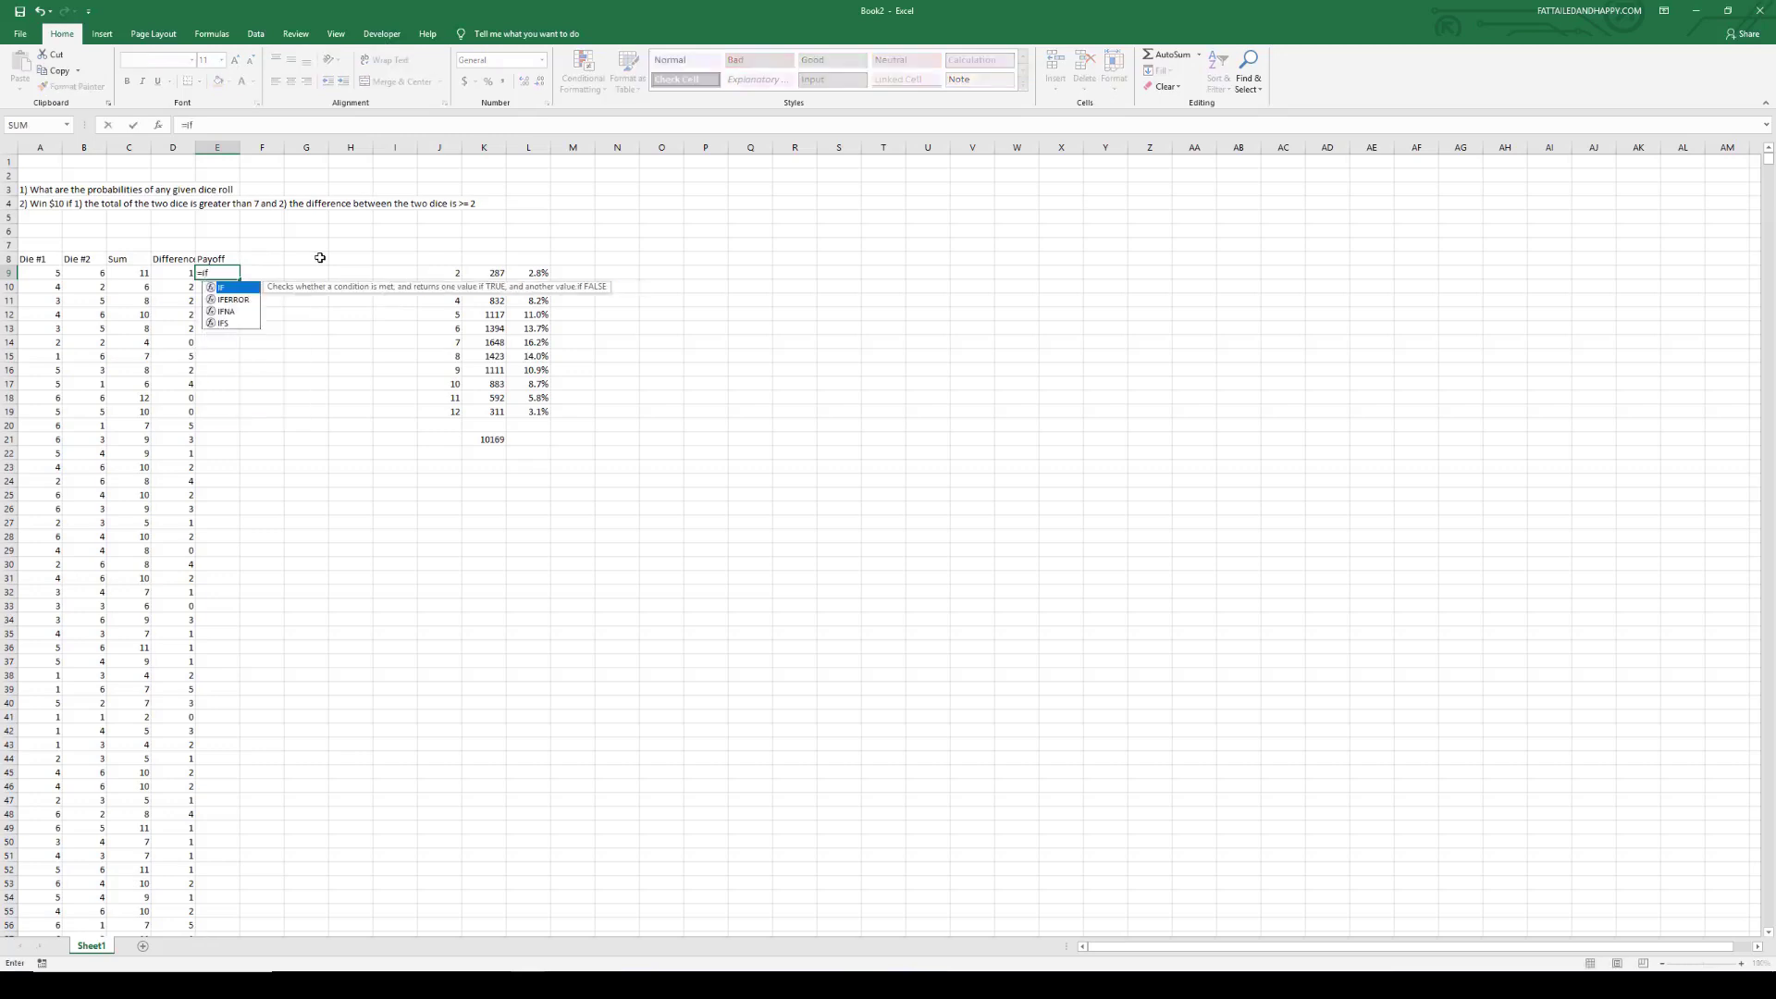
type("(")
type("c9")
key("BackSpace")
key("BackSpace")
type("and(")
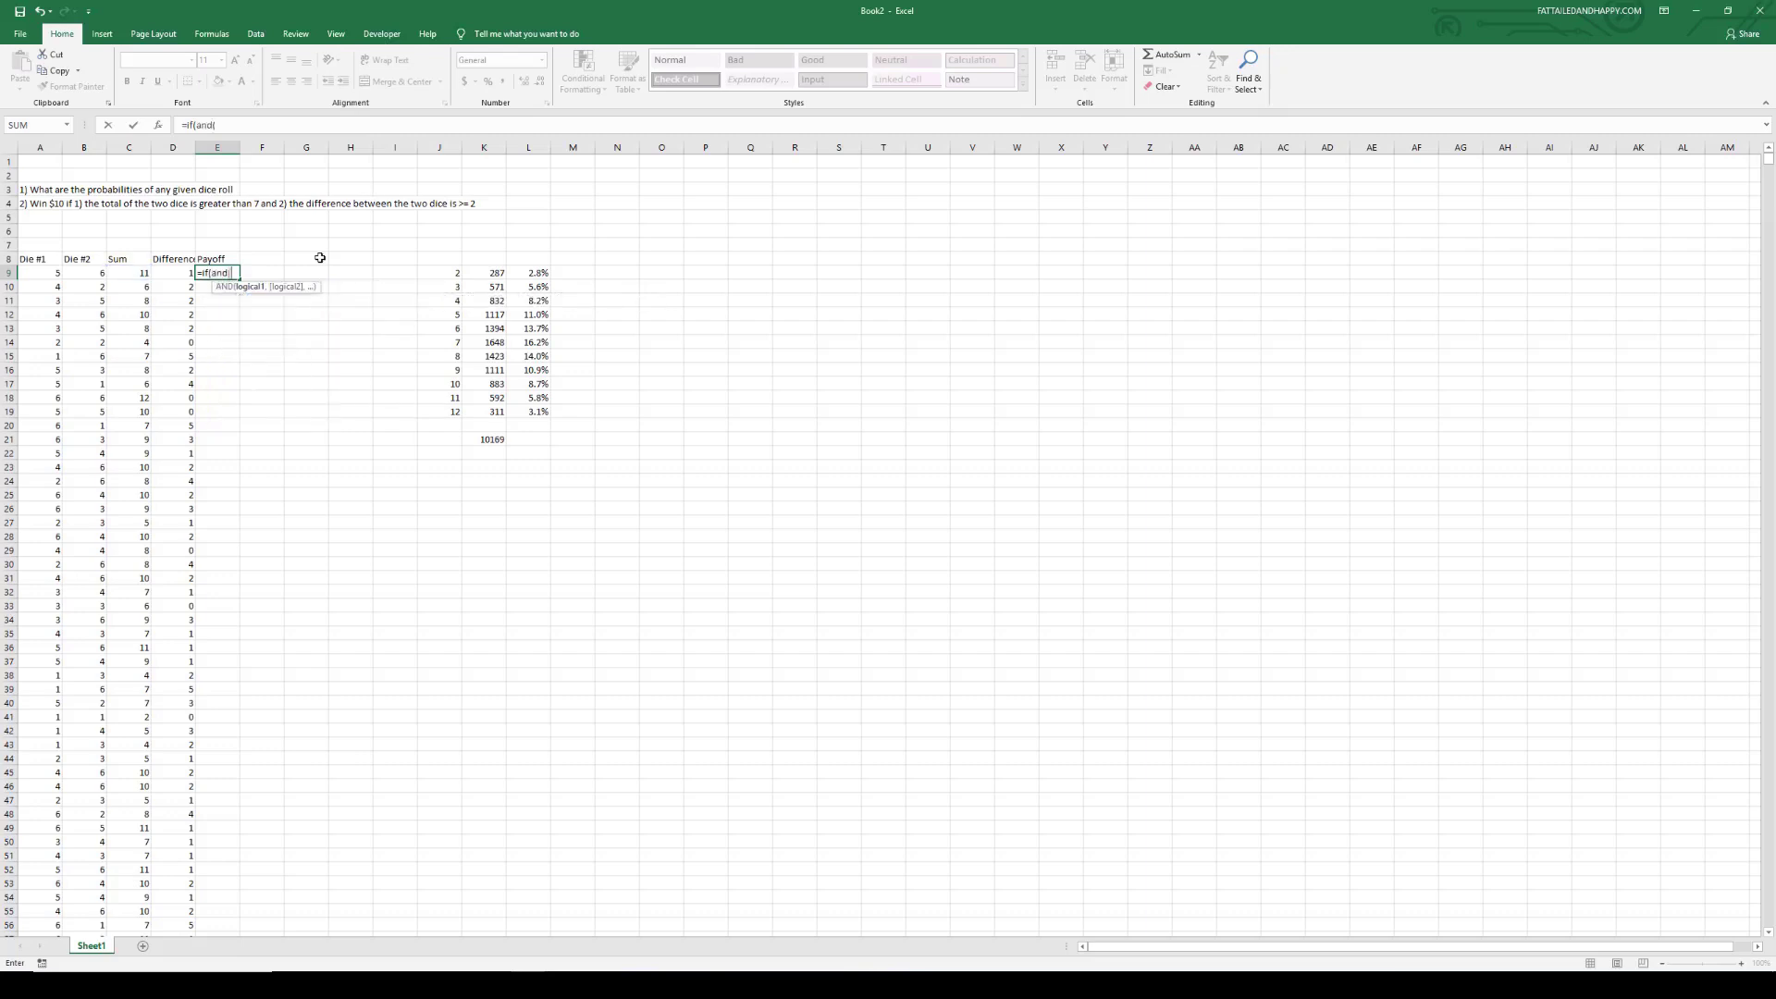
type("c")
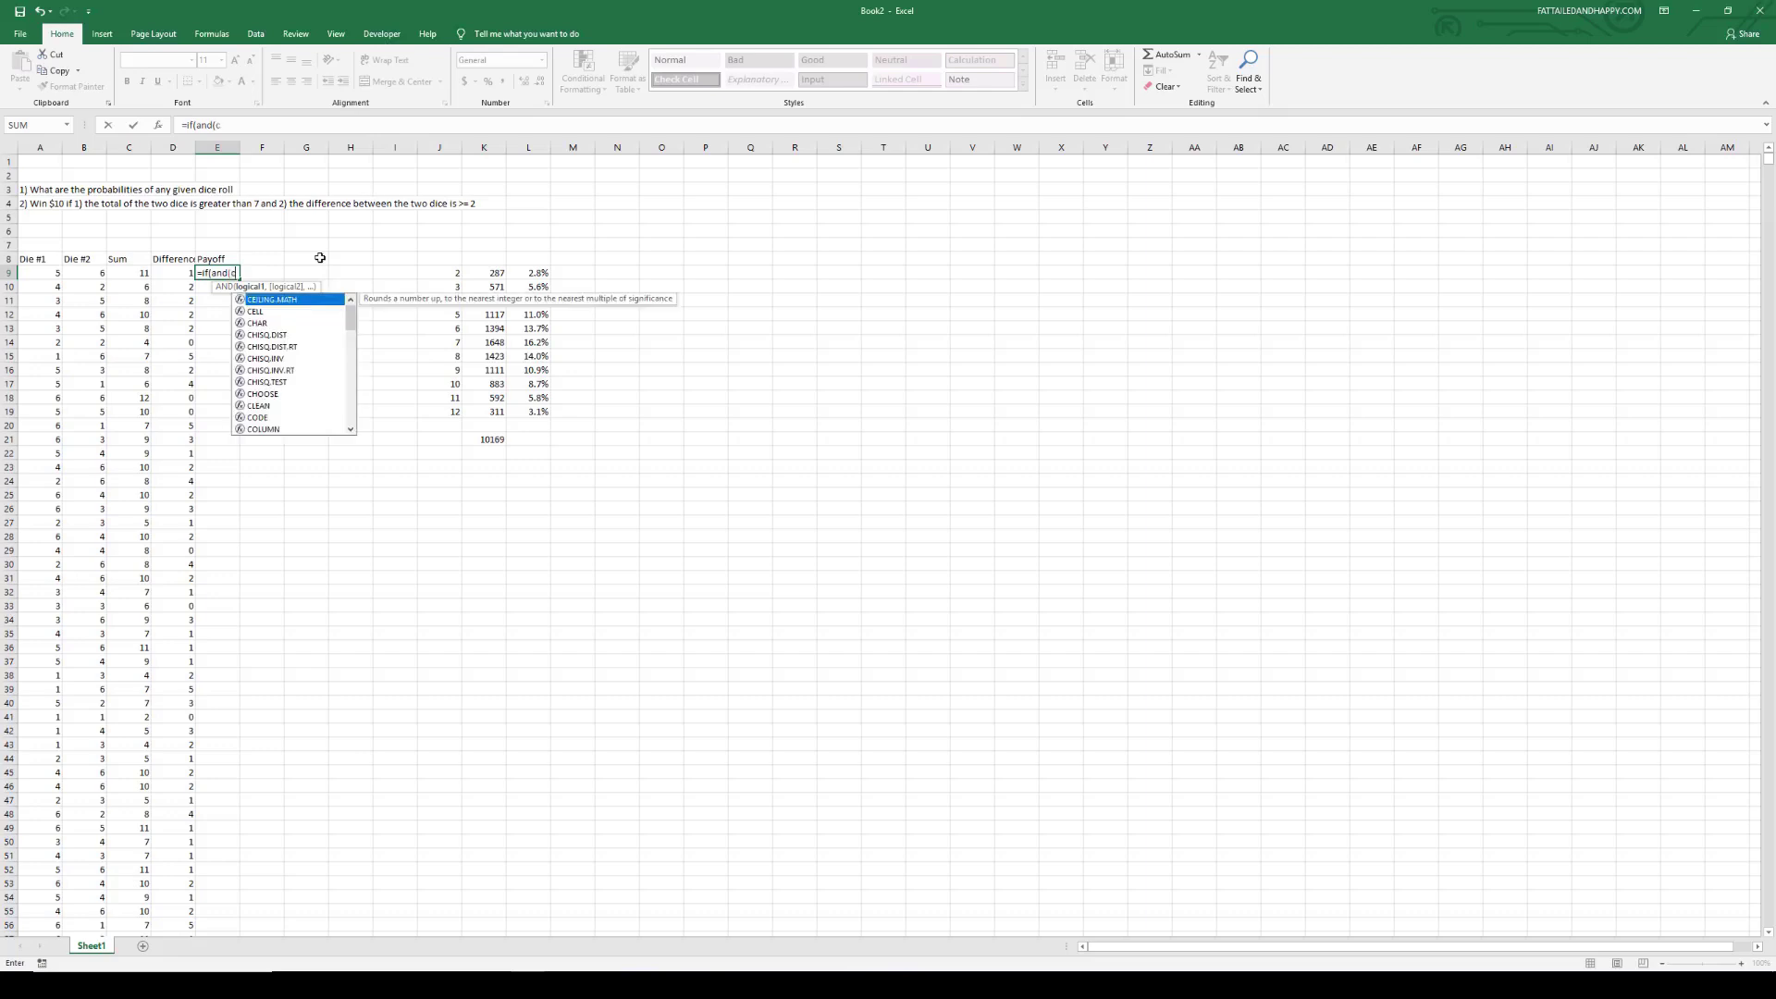
type("9")
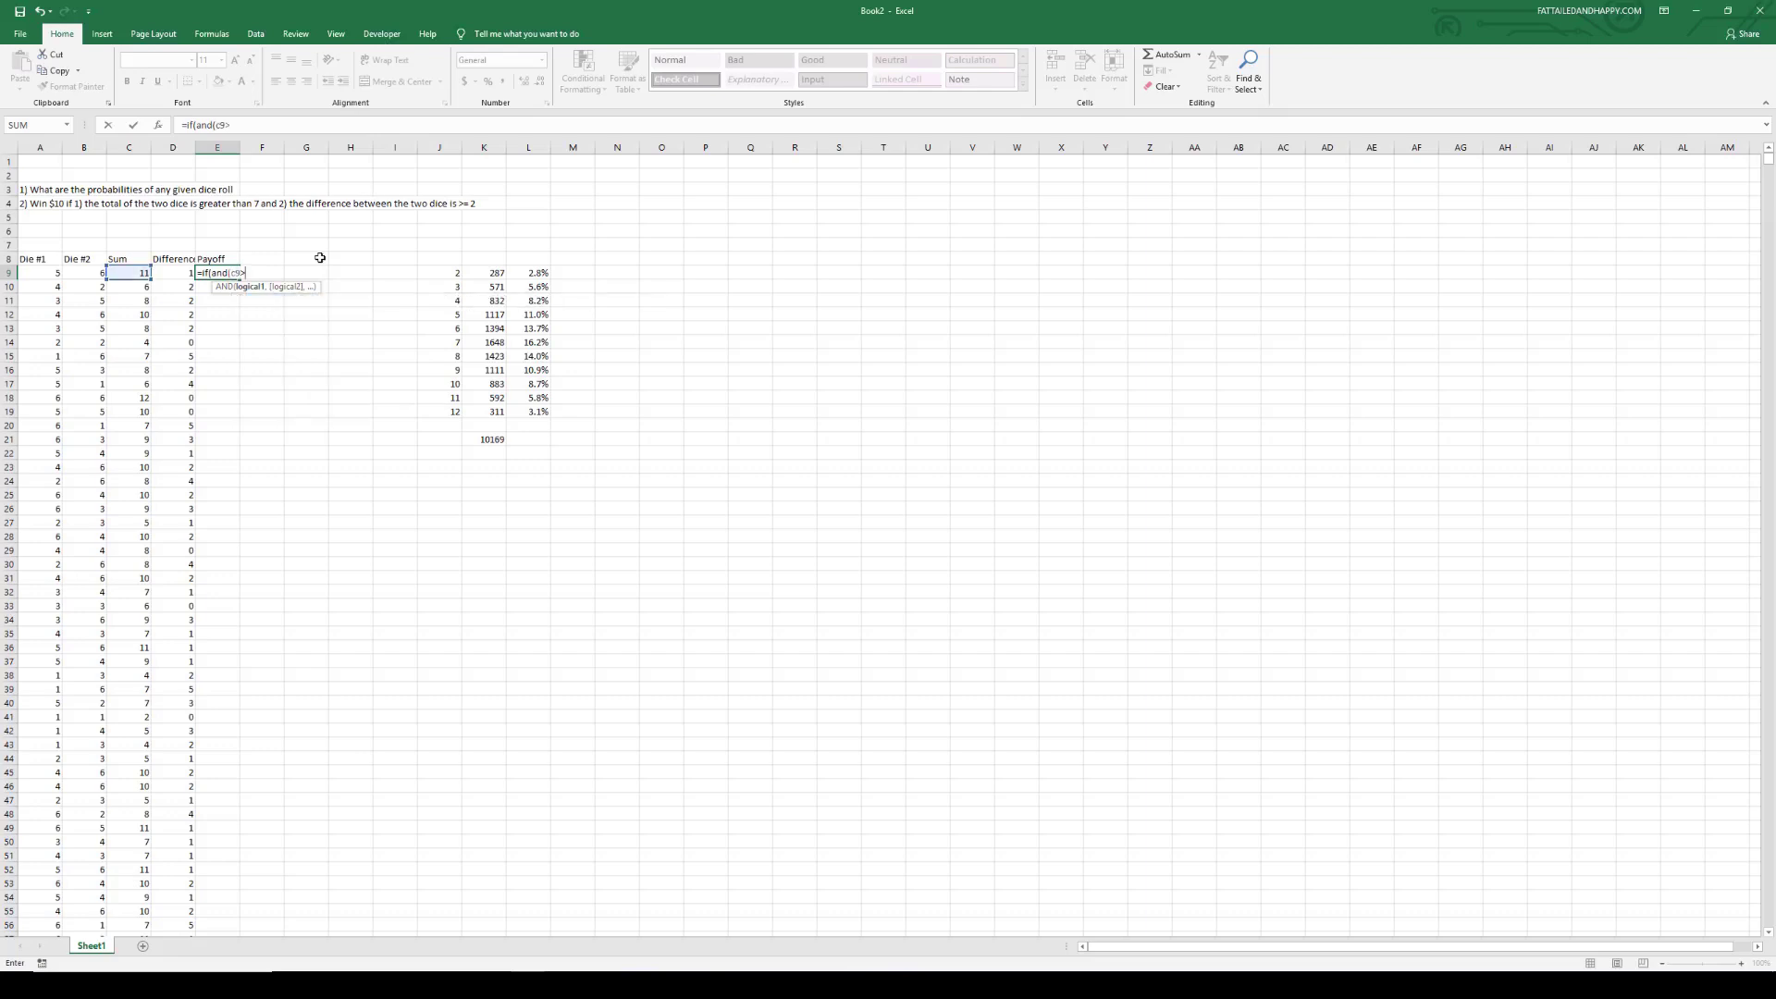
type(">7,d9?")
key("BackSpace")
type(">=2),10,0)")
key("Return")
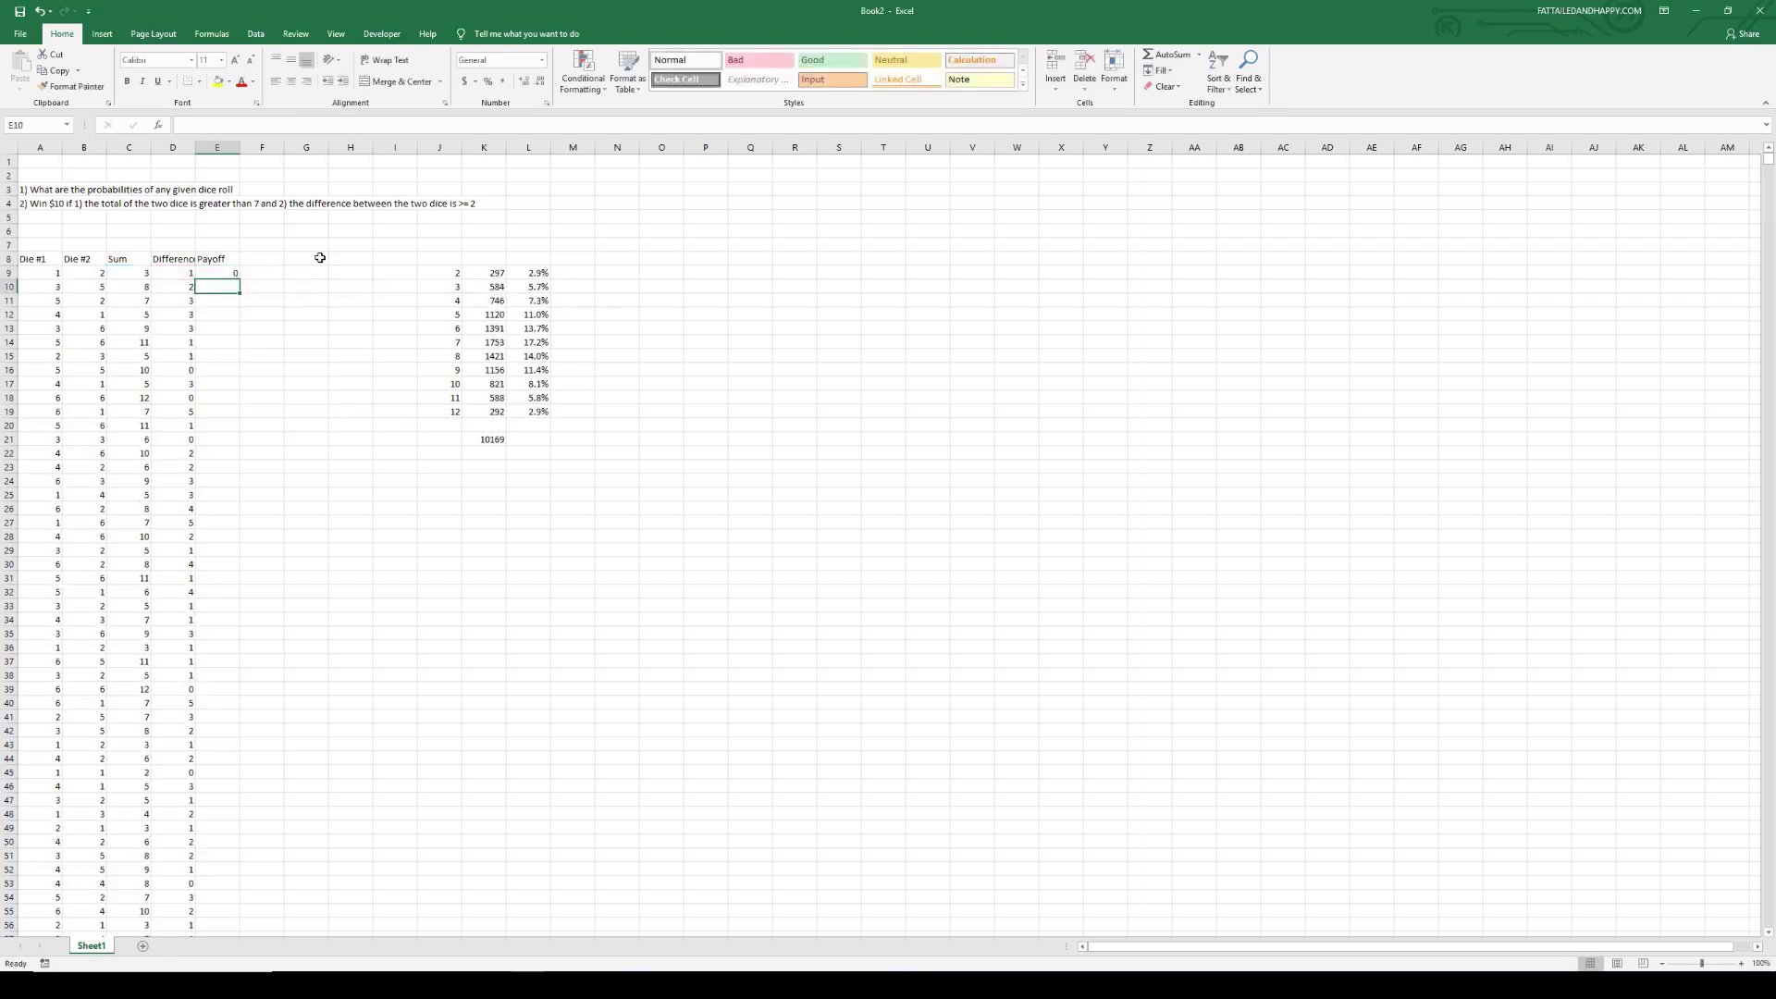
double_click(240, 279)
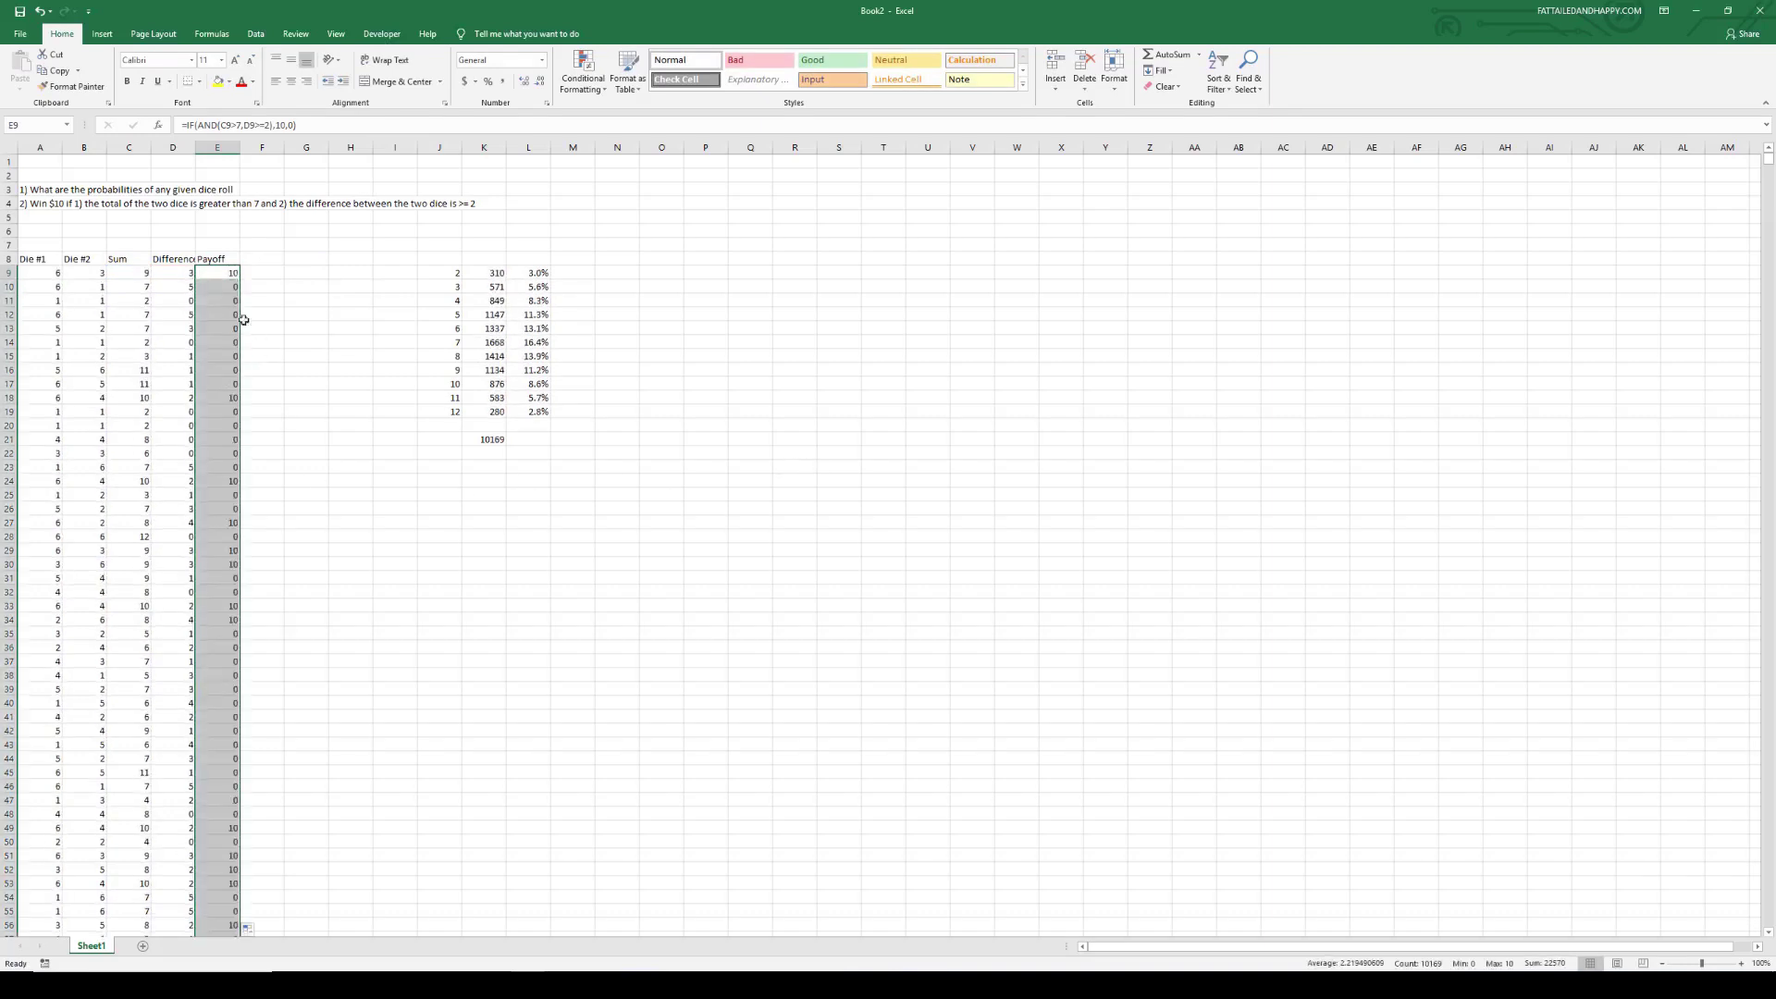
Step: Check the payoffs of individual rolls in column E and undo the last edit
left_click(256, 287)
left_click(233, 393)
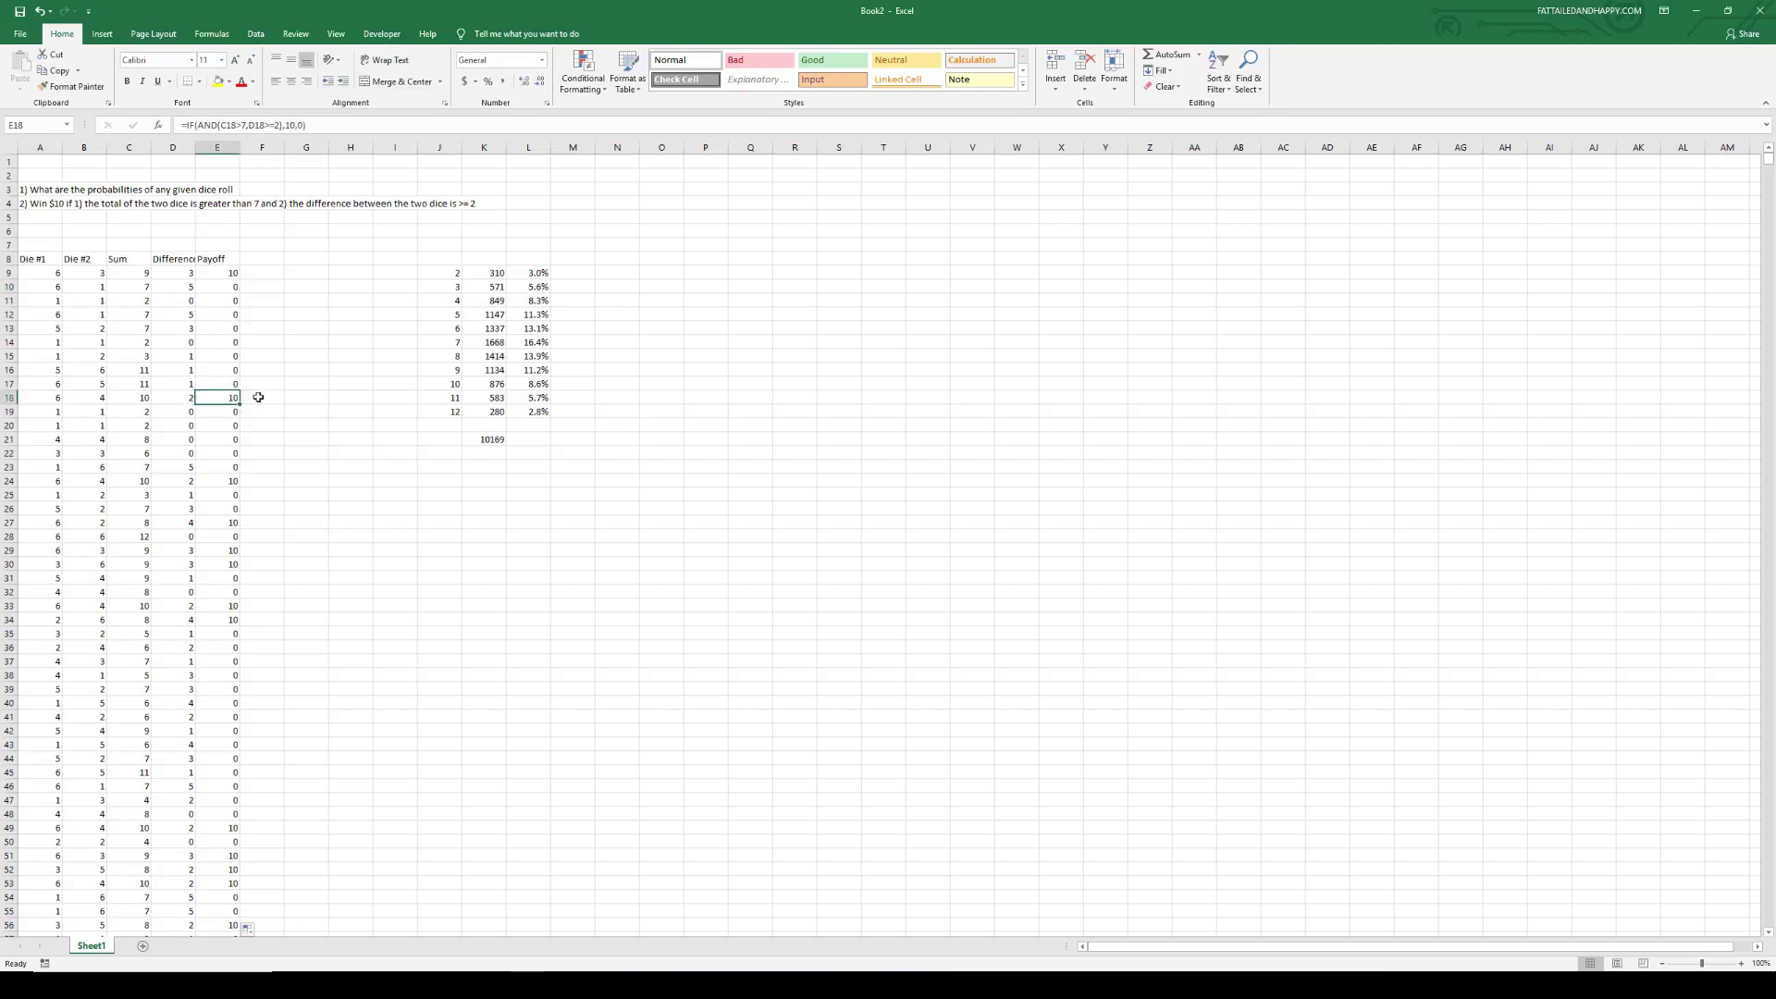
key("ctrl+z")
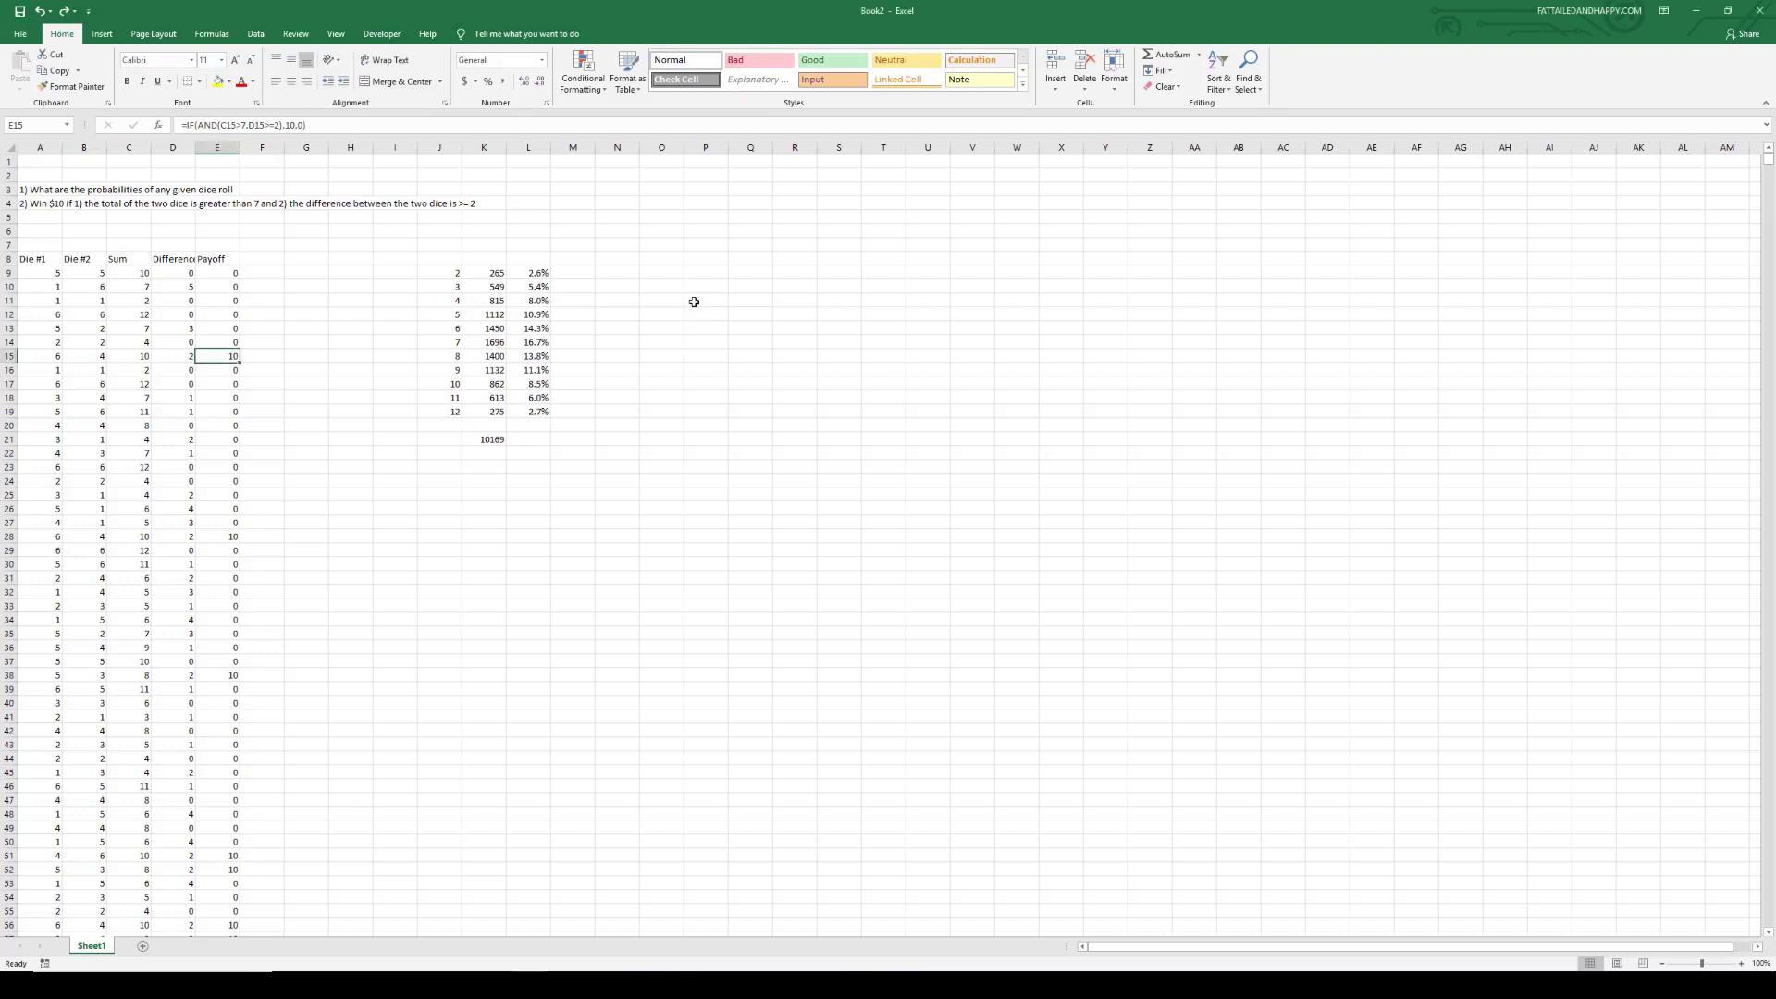
Step: Calculate the average payoff per roll in P11 with =SUM(E:E)/K21
left_click(694, 301)
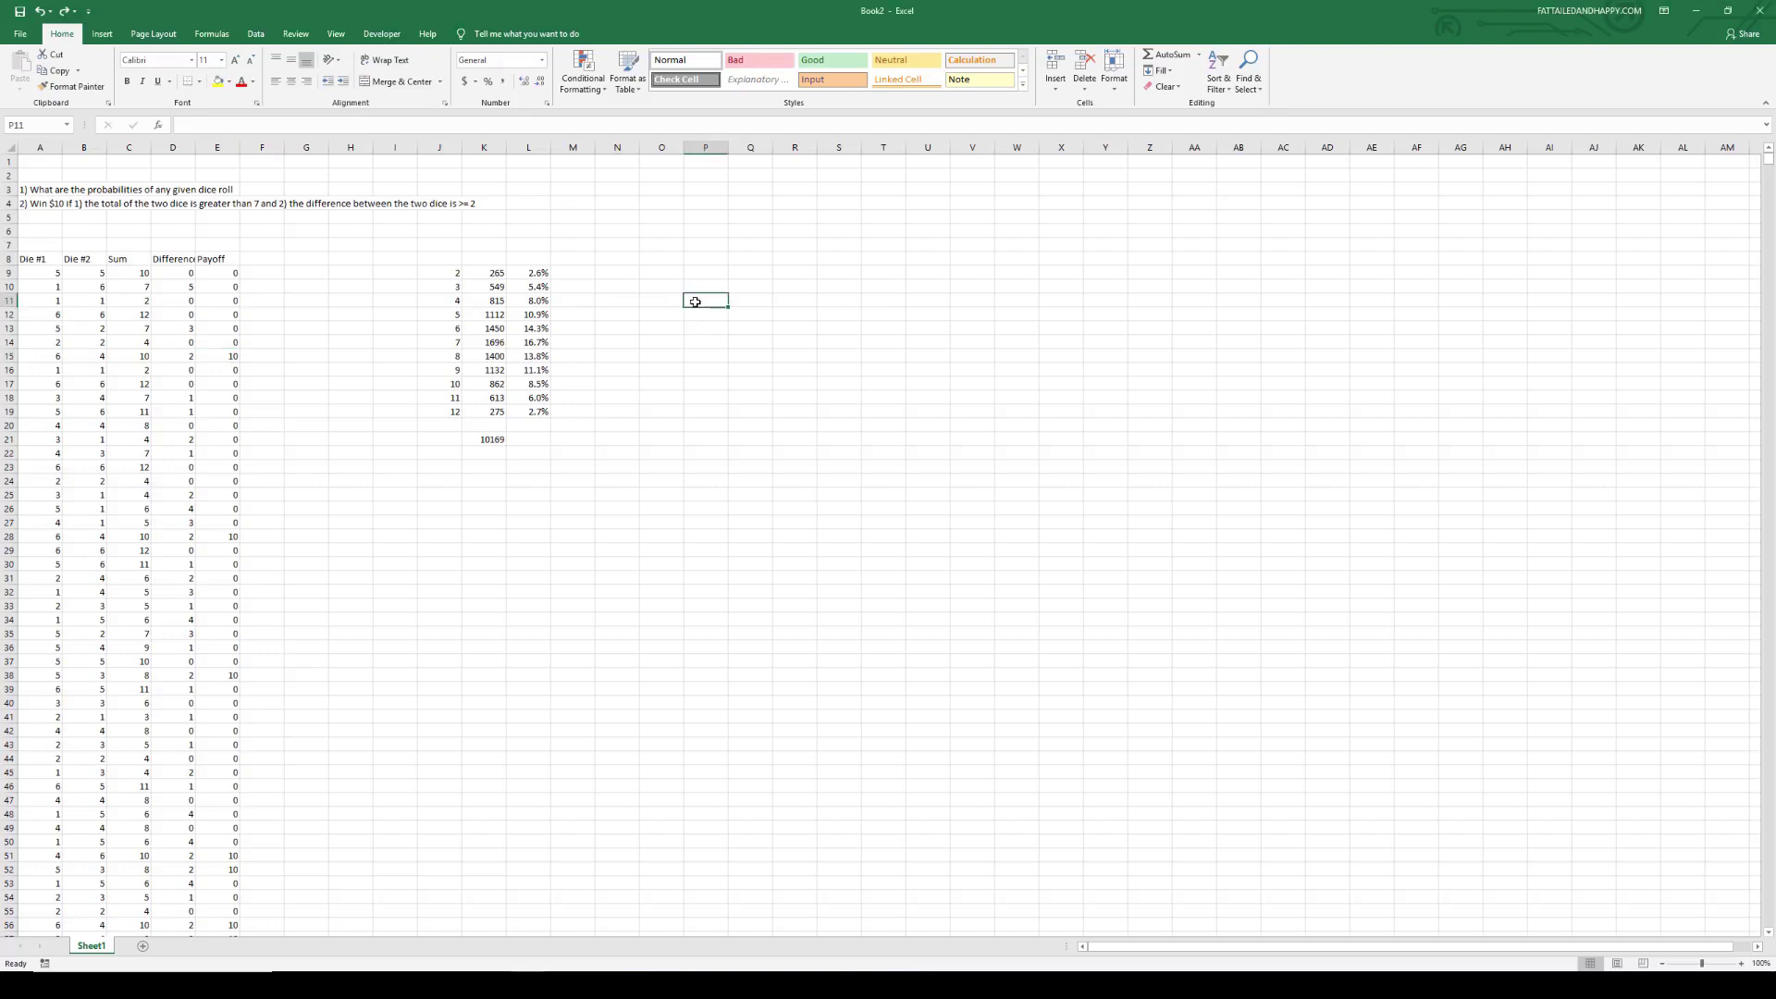
type("=sum")
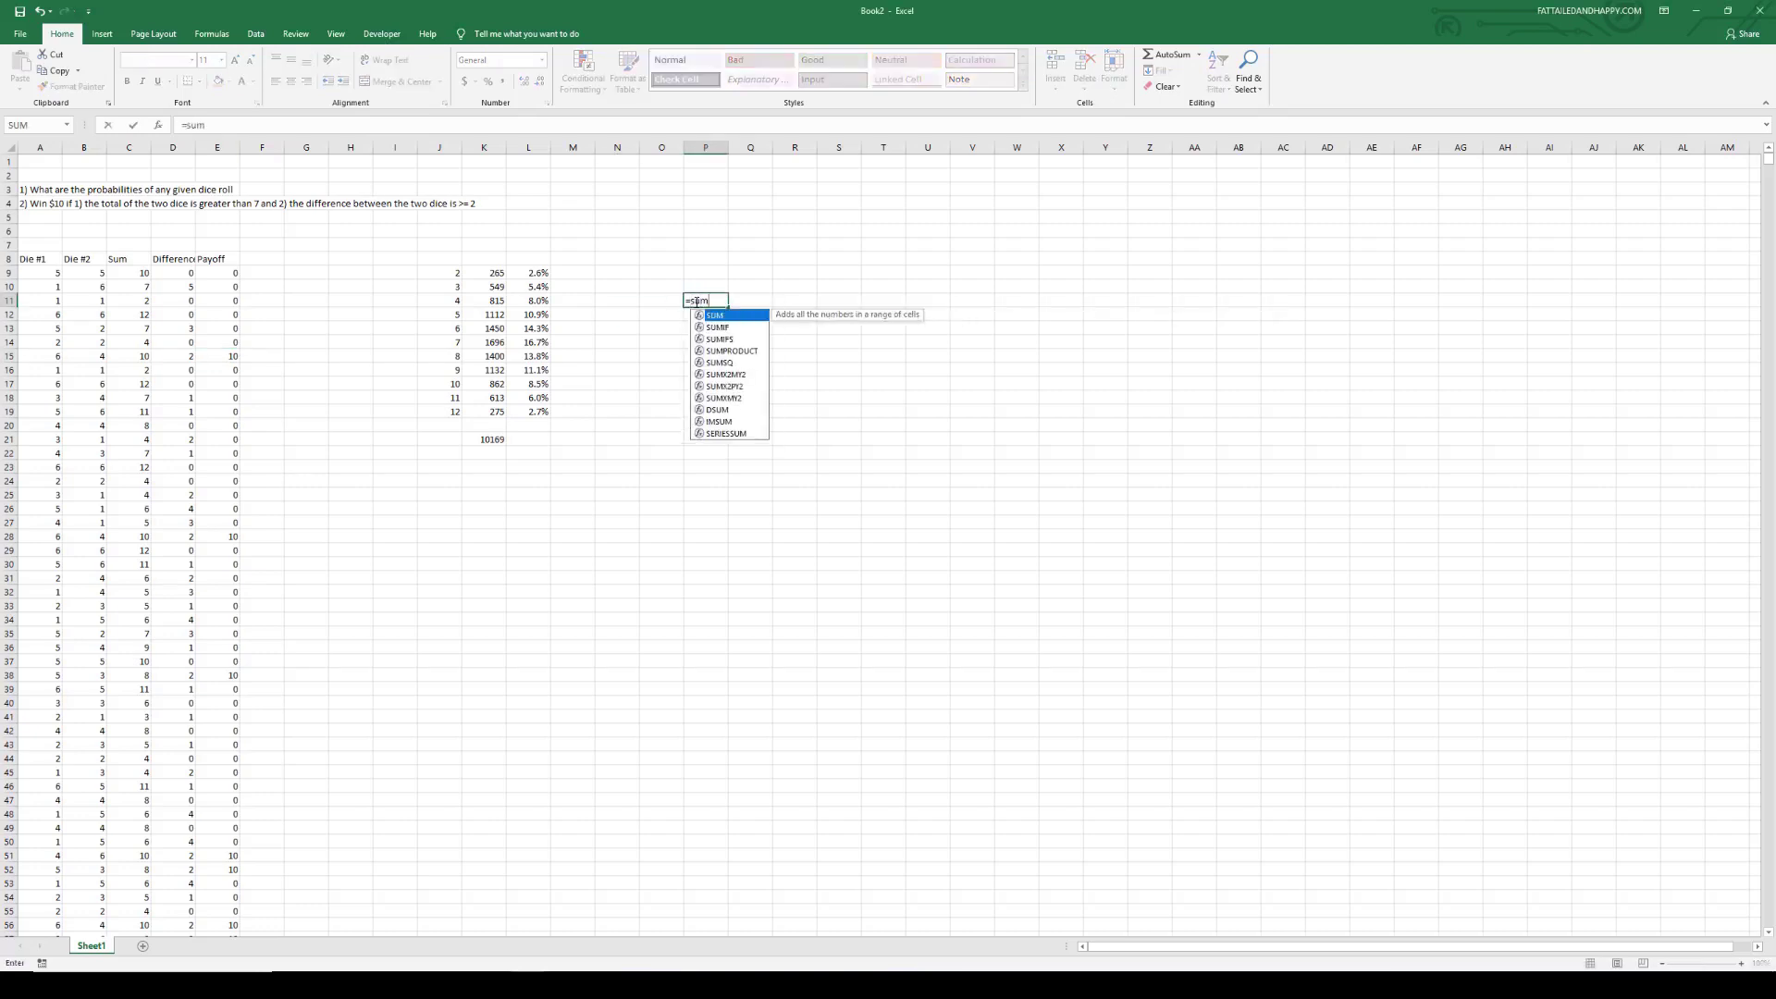
type("(e:")
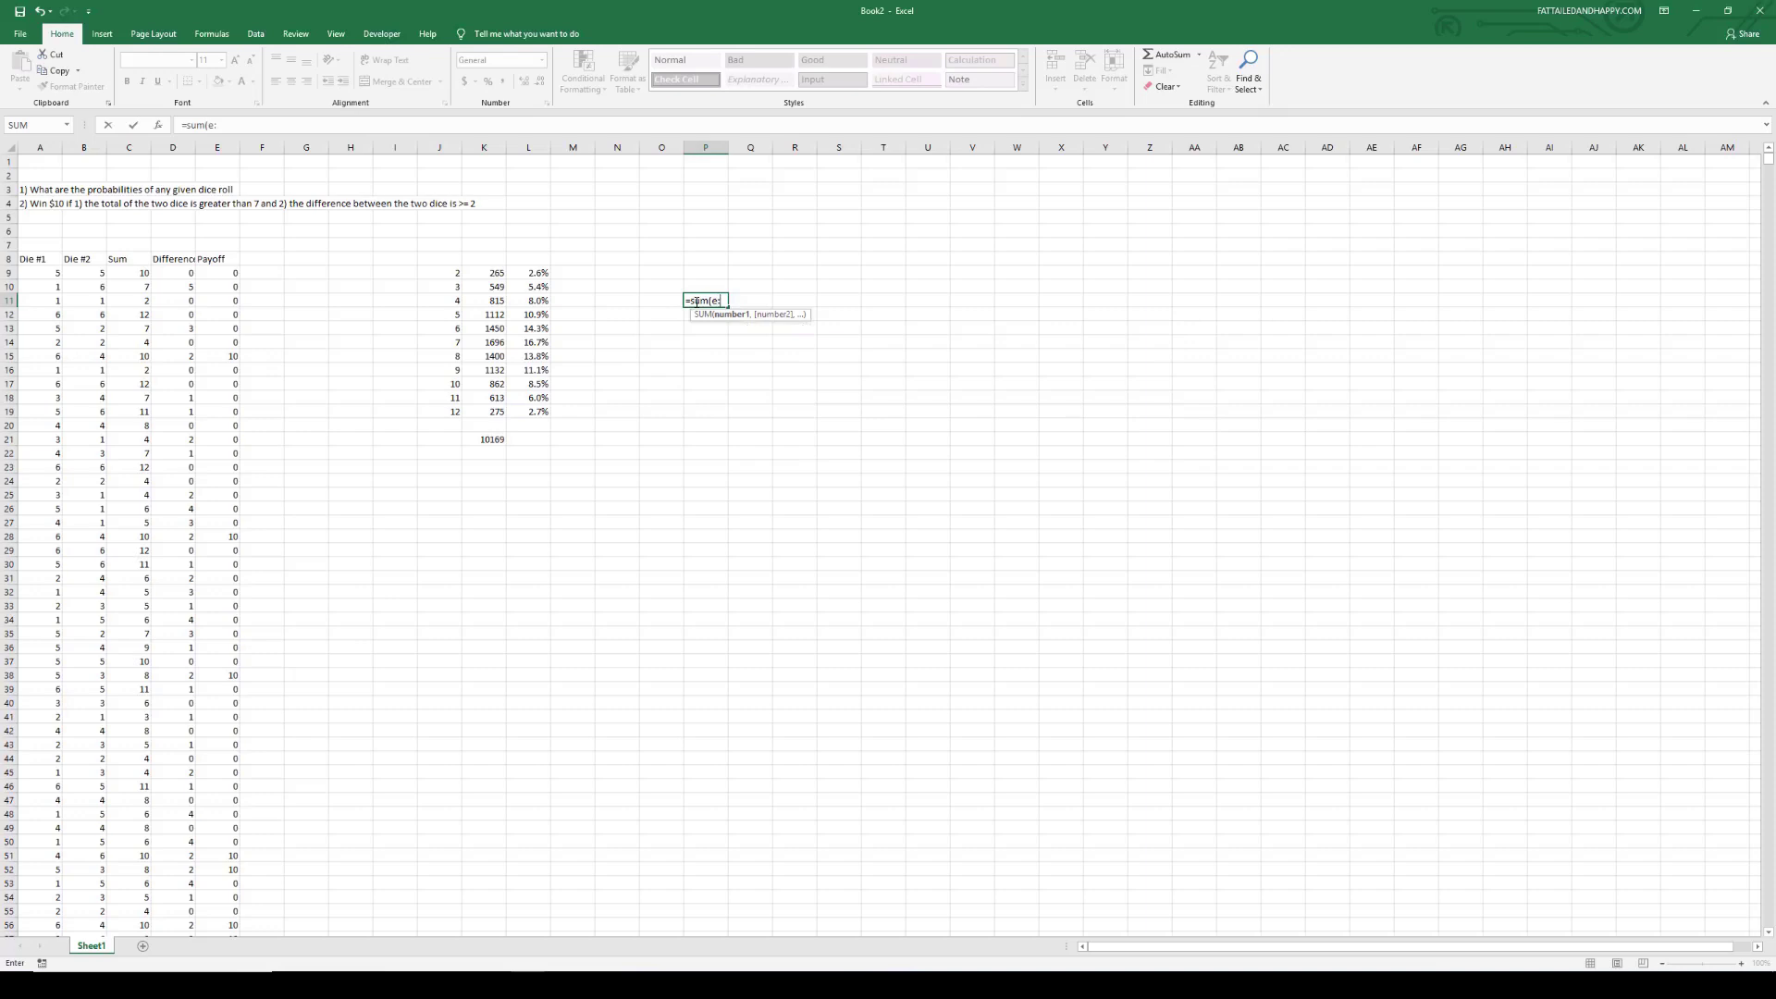
type("e)/k21")
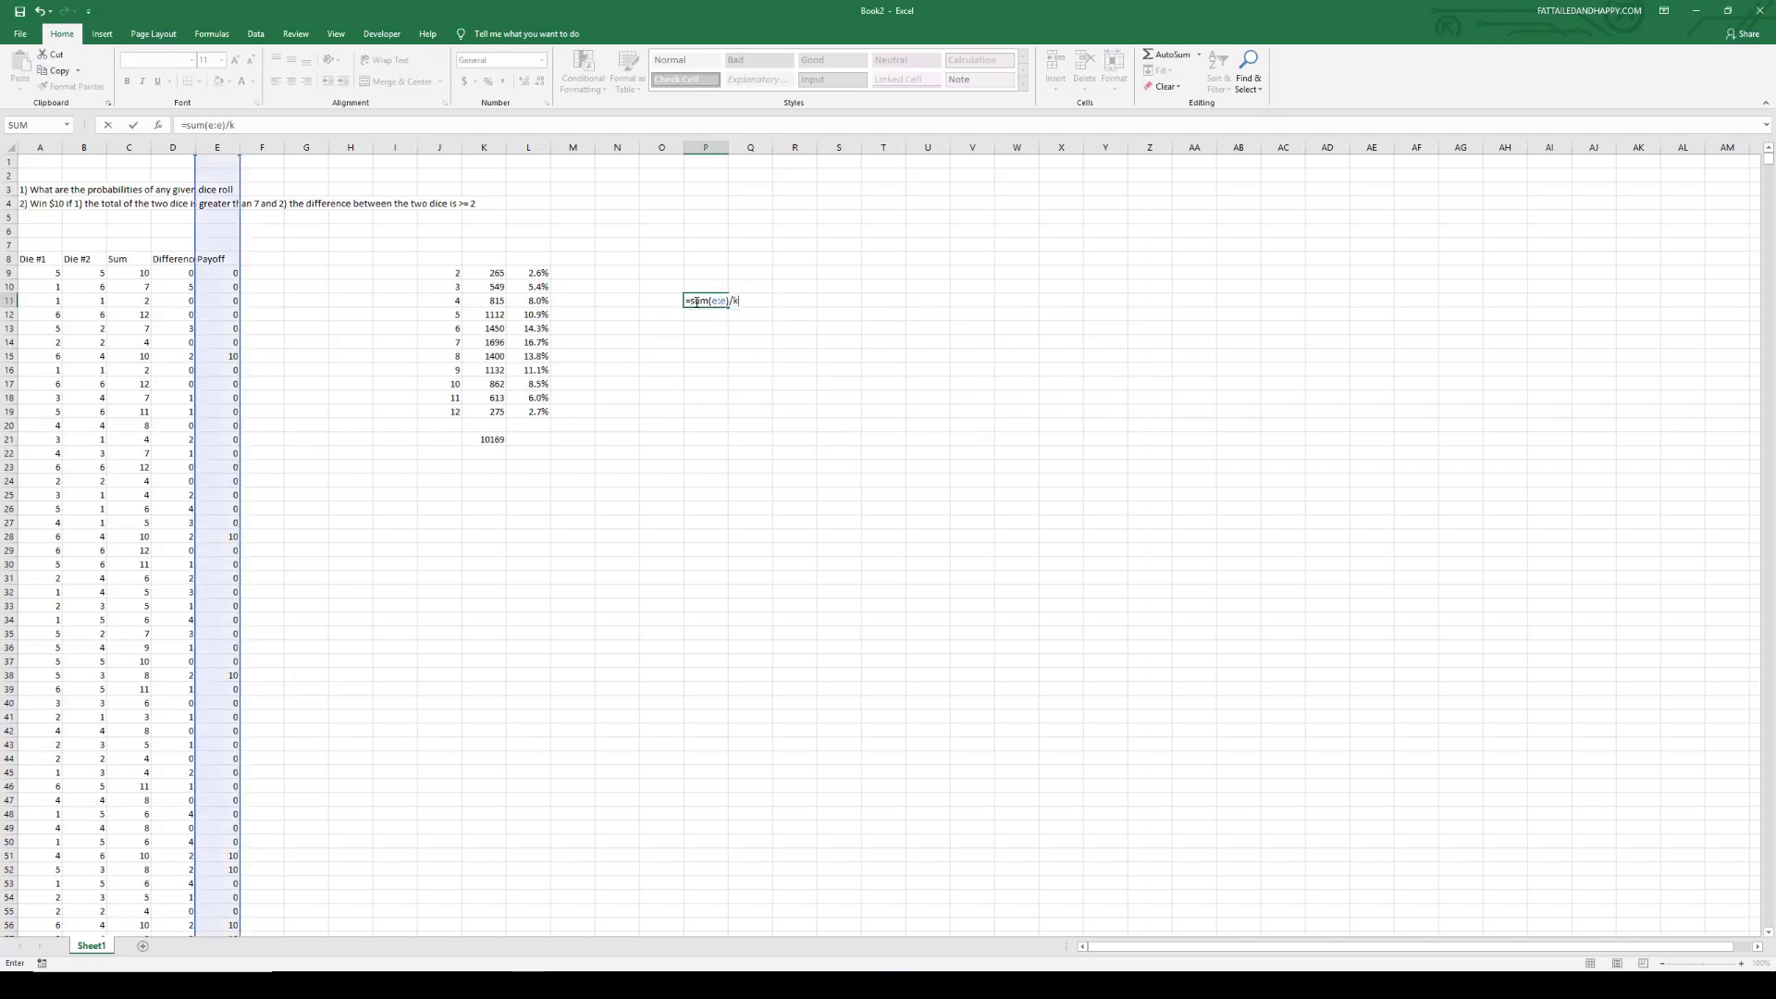
key("Return")
Step: Format the average payoff in P11 as Currency with a $ symbol and two decimal places, and recalculate the simulated rolls
left_click(696, 303)
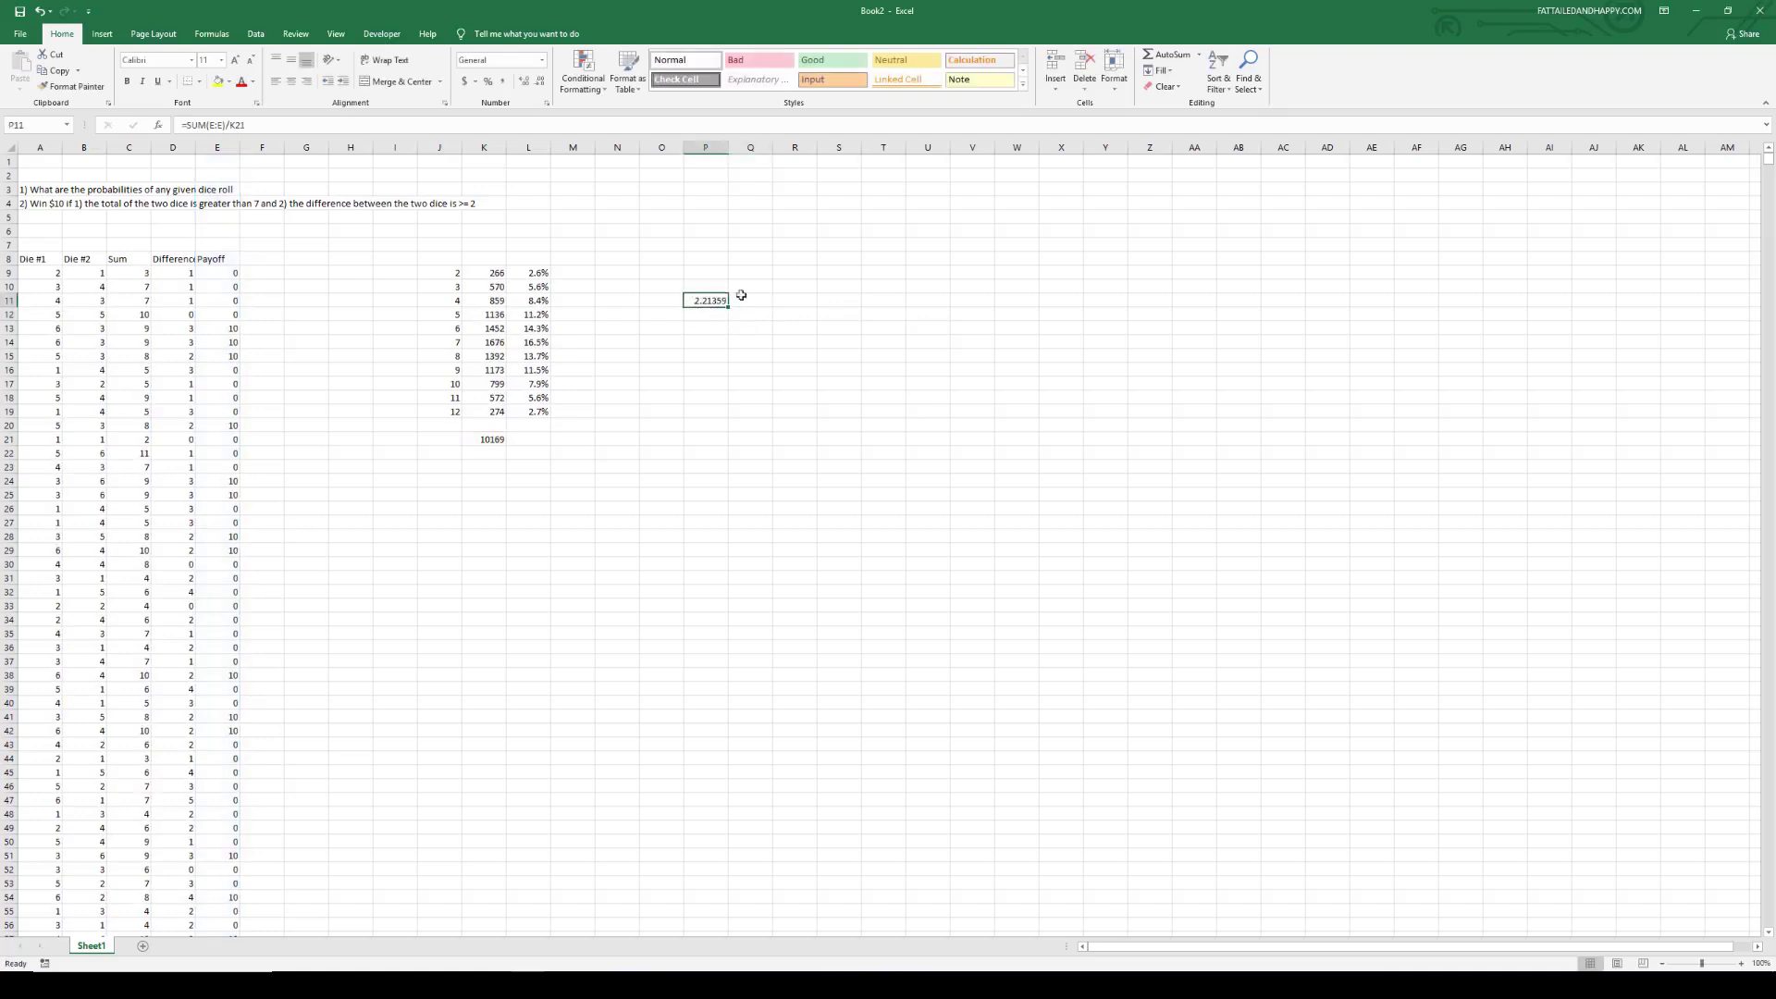
right_click(719, 306)
left_click(801, 542)
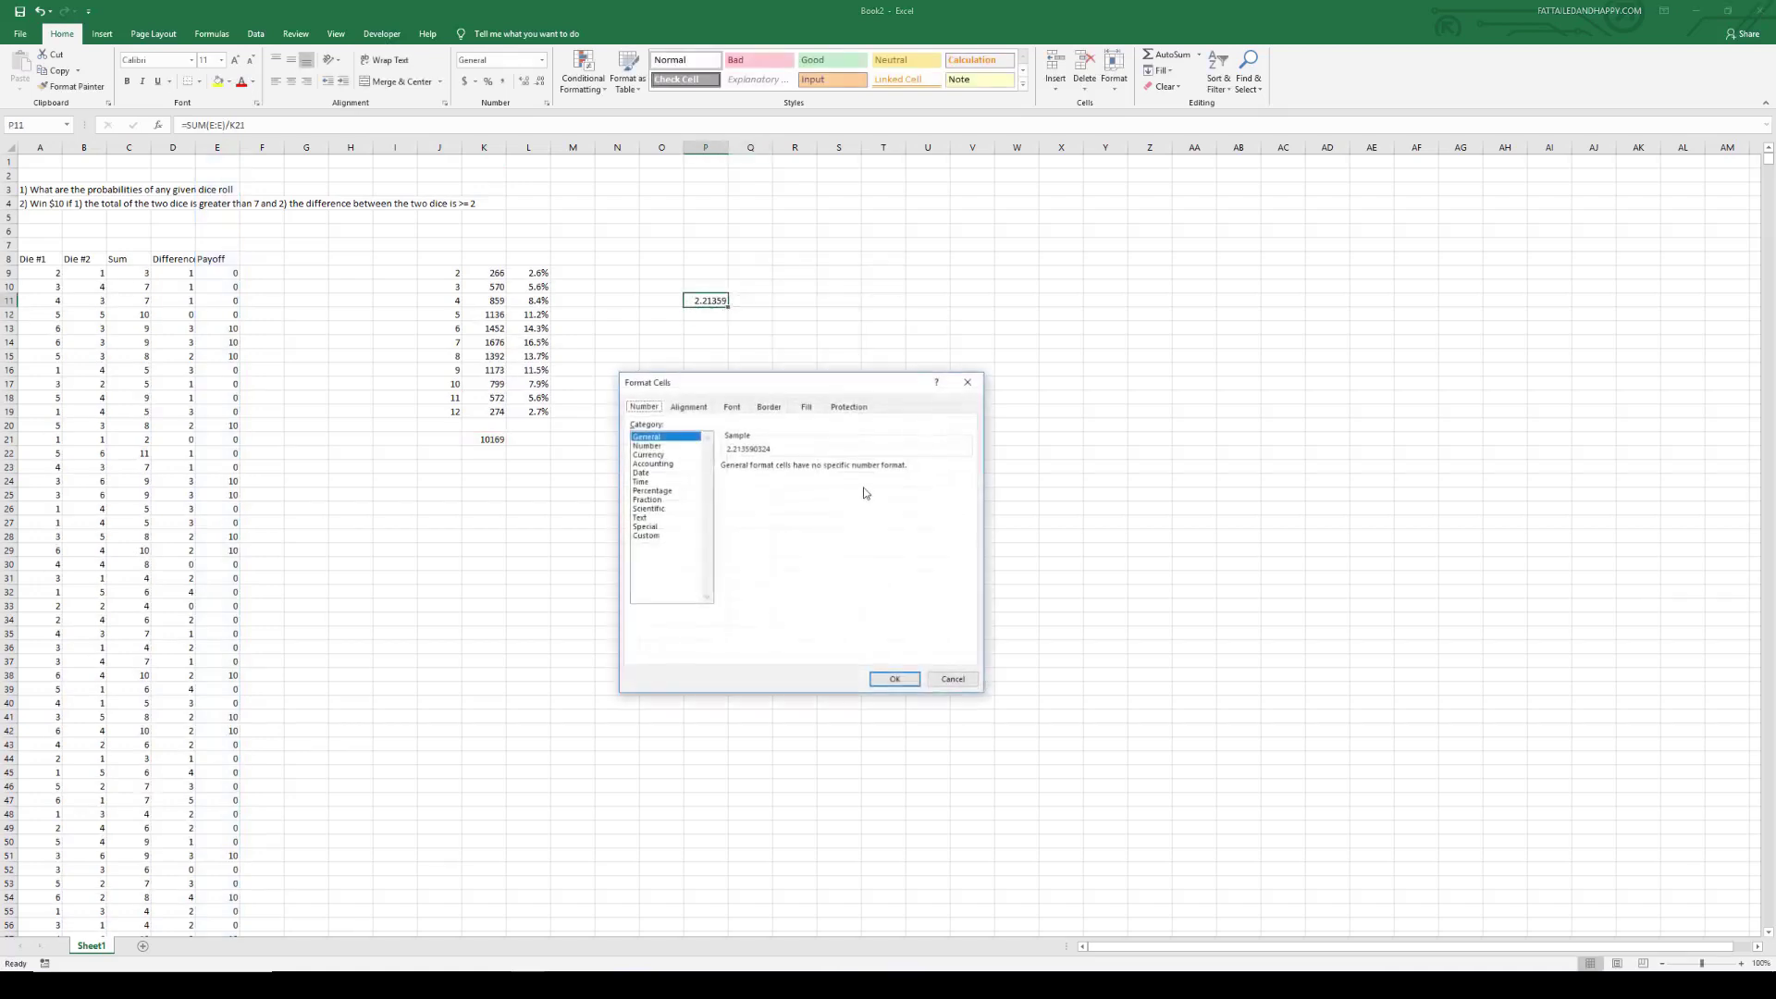
left_click(664, 454)
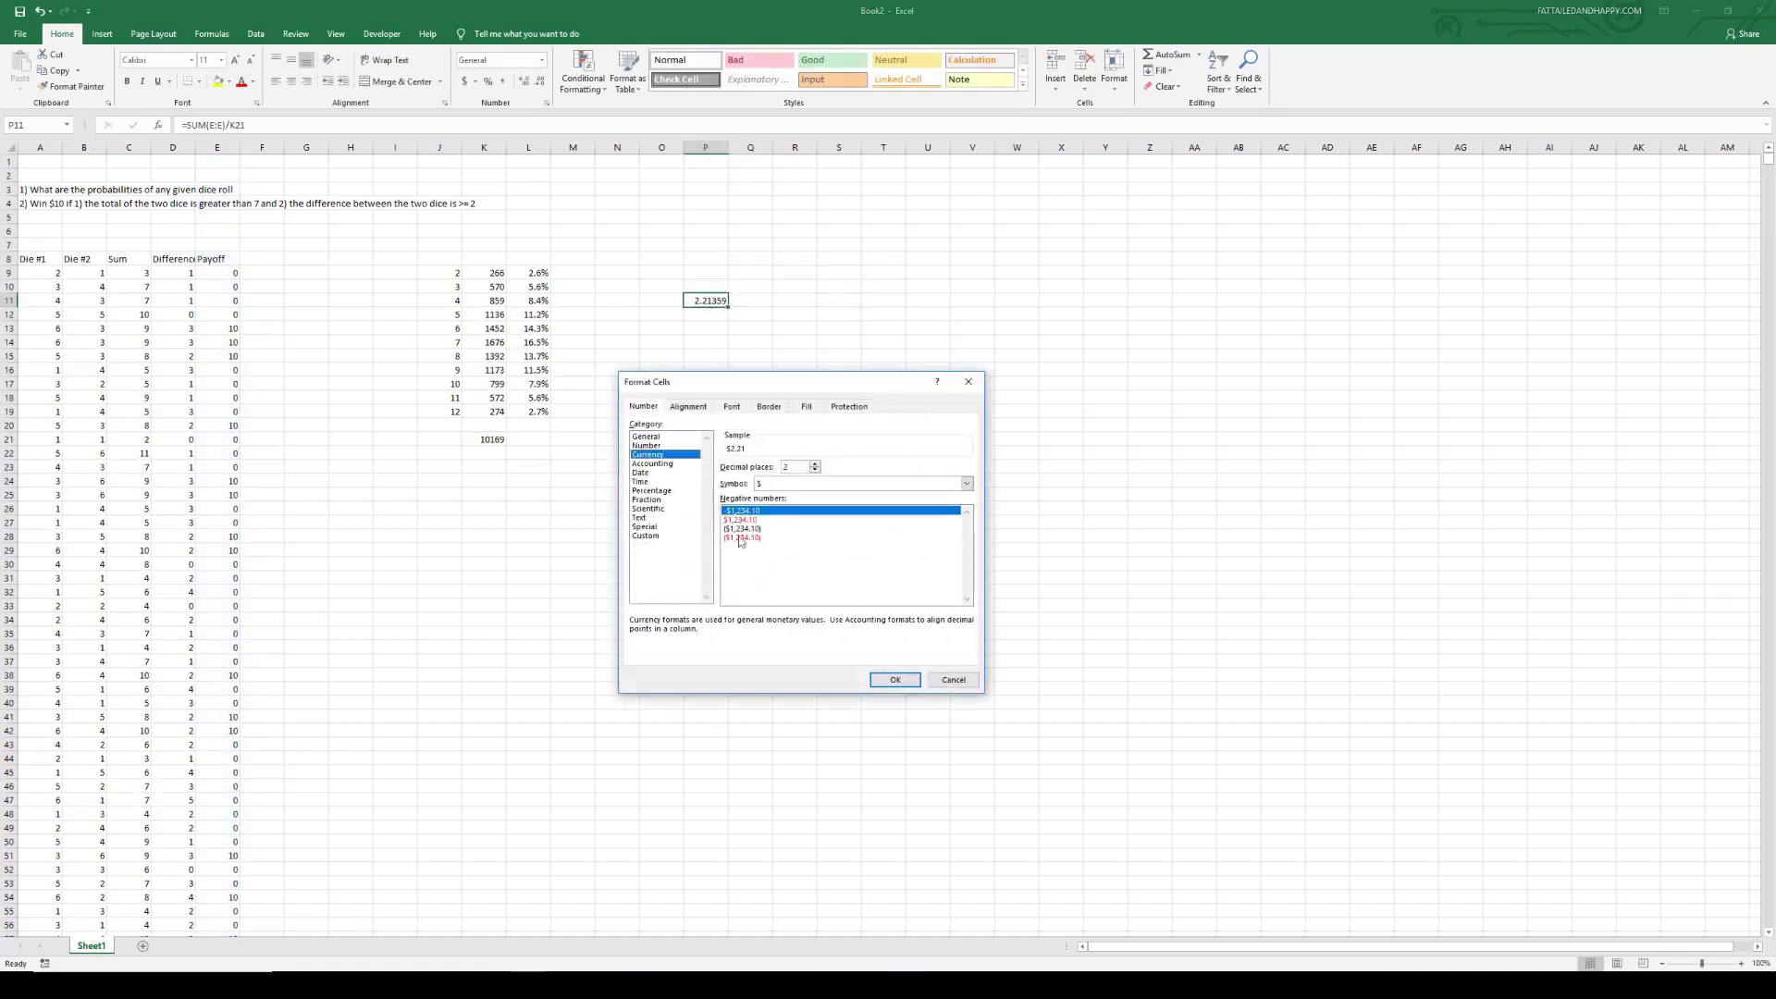
left_click(893, 679)
left_click(901, 649)
left_click(743, 314)
key("F9")
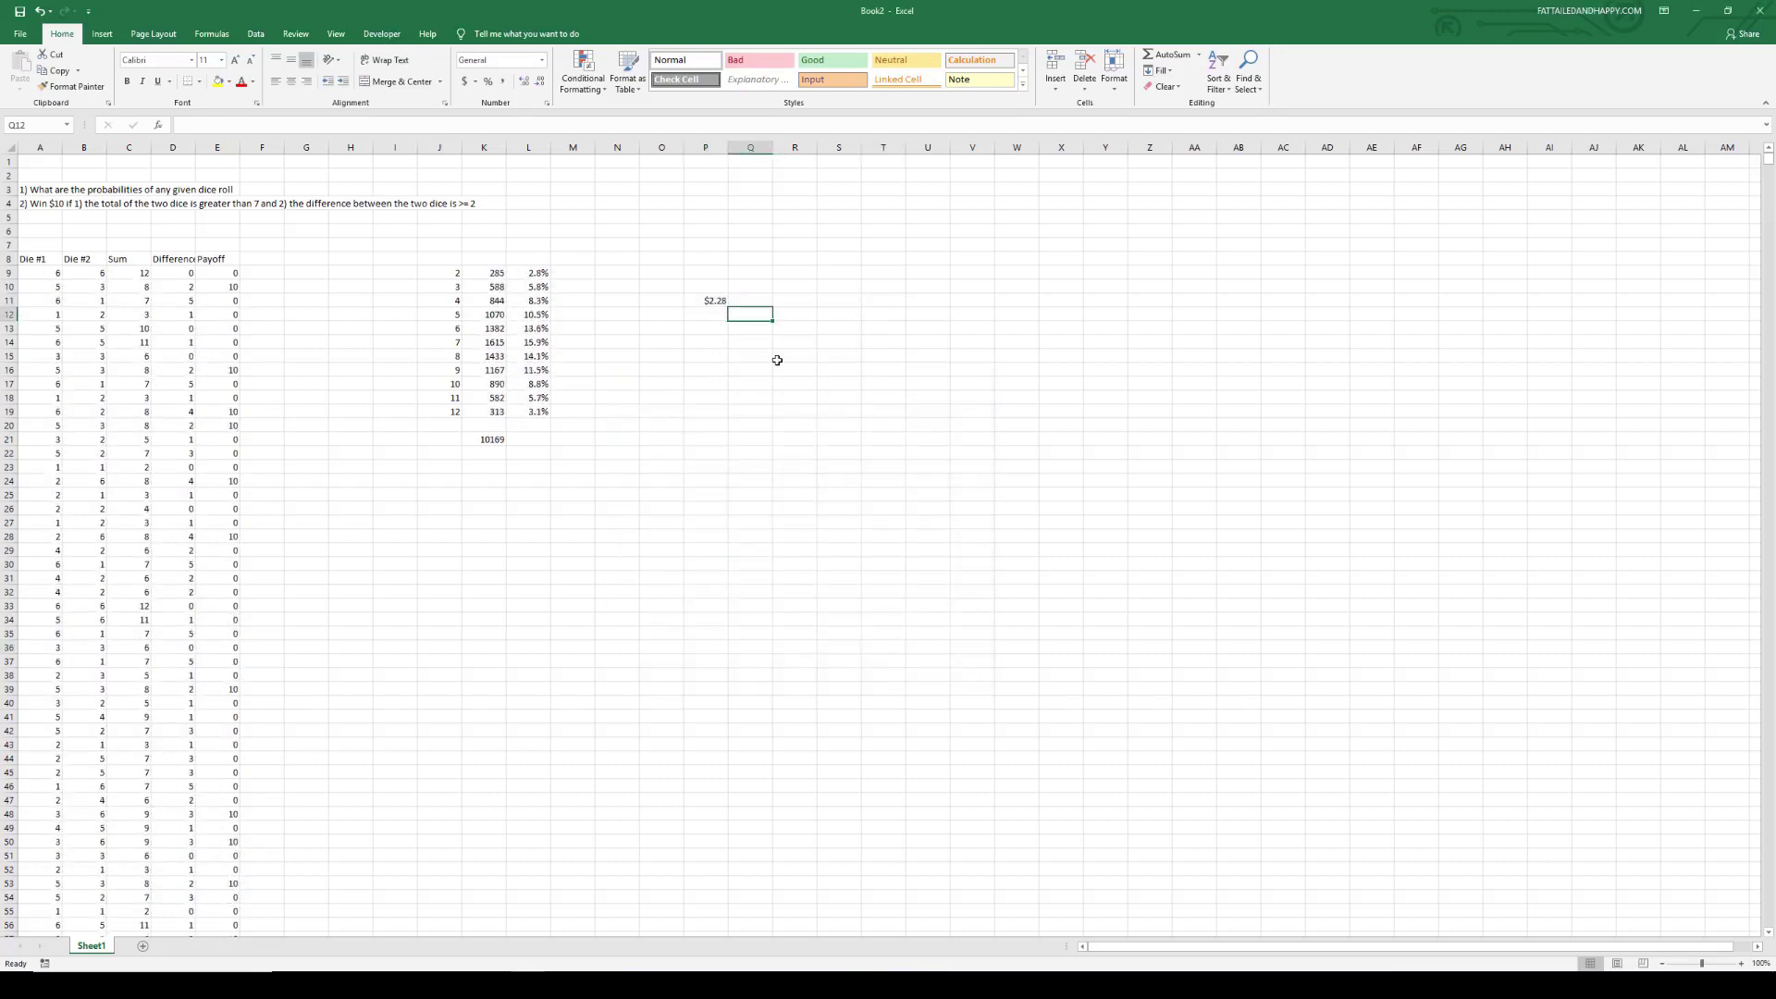